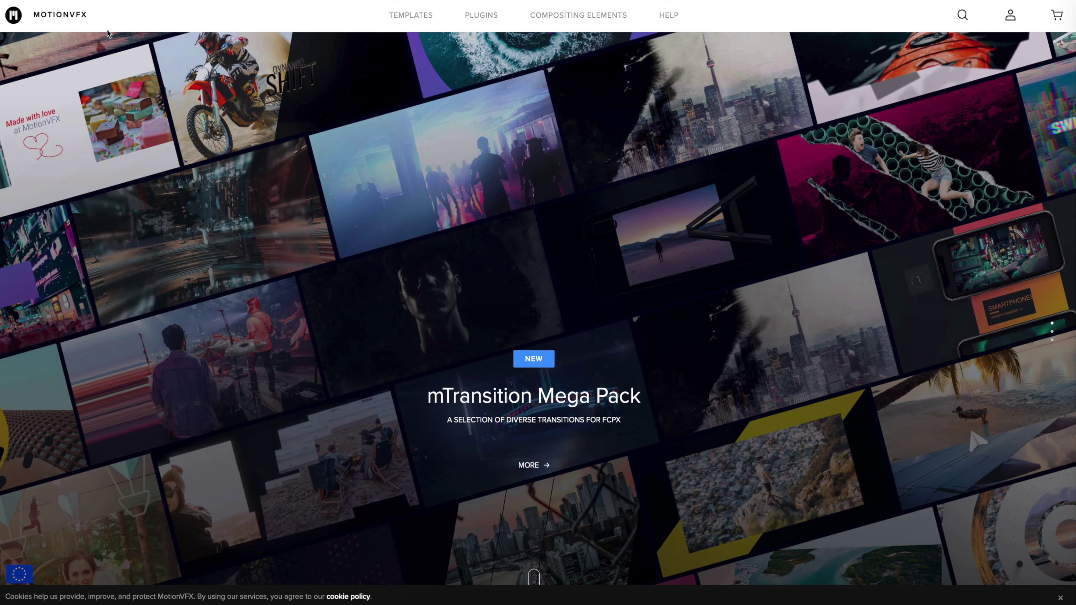
- On MotionVFX, open the Beer Commercial Template page from the mO2 Plugin templates list
mouse_move(406, 18)
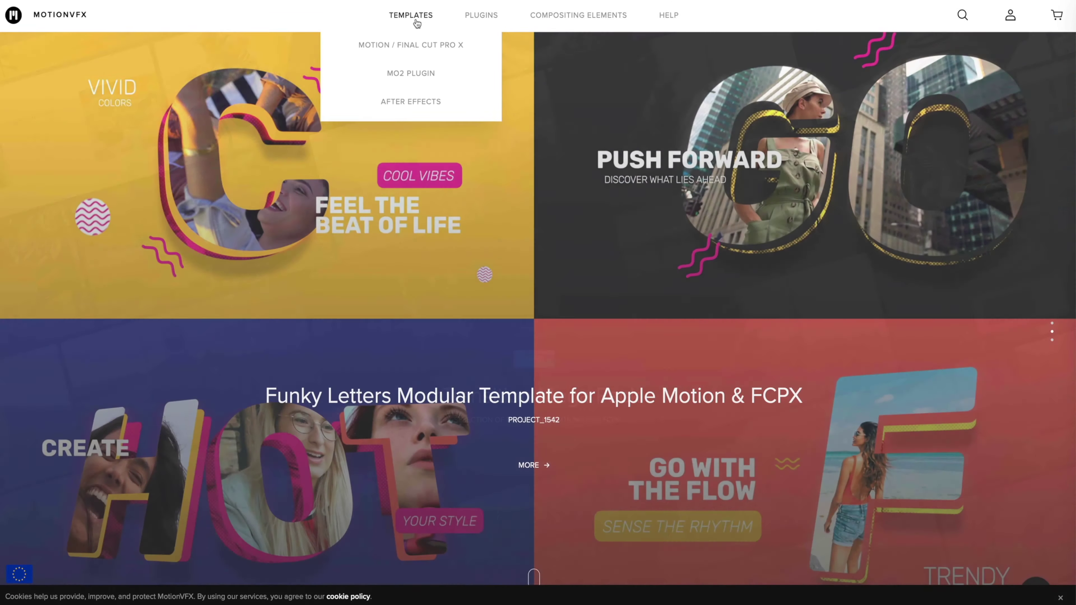
click(419, 75)
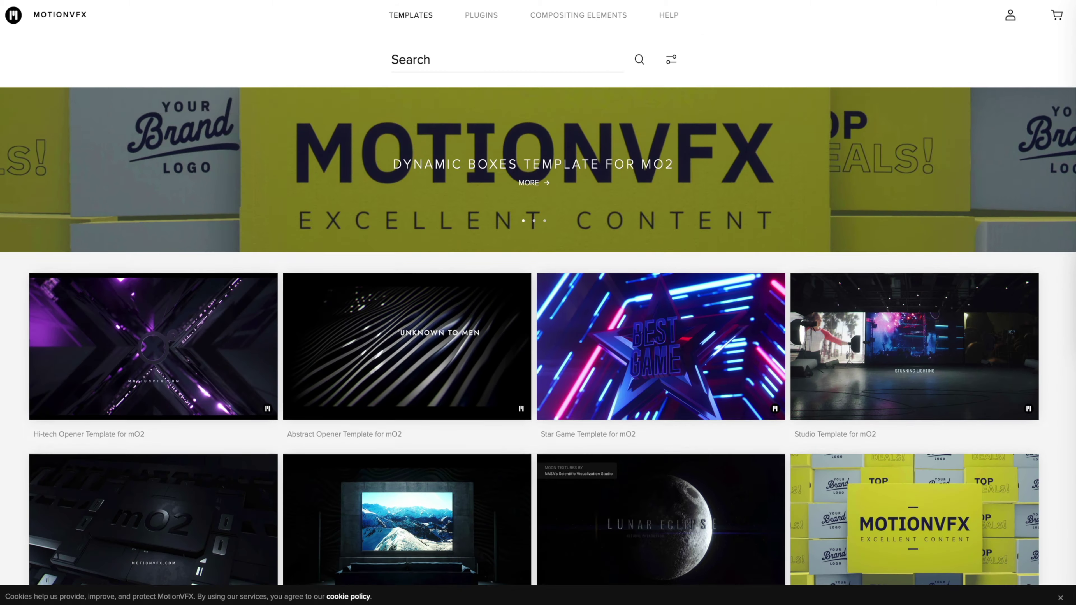
scroll(538, 296, down, 10)
scroll(538, 322, down, 8)
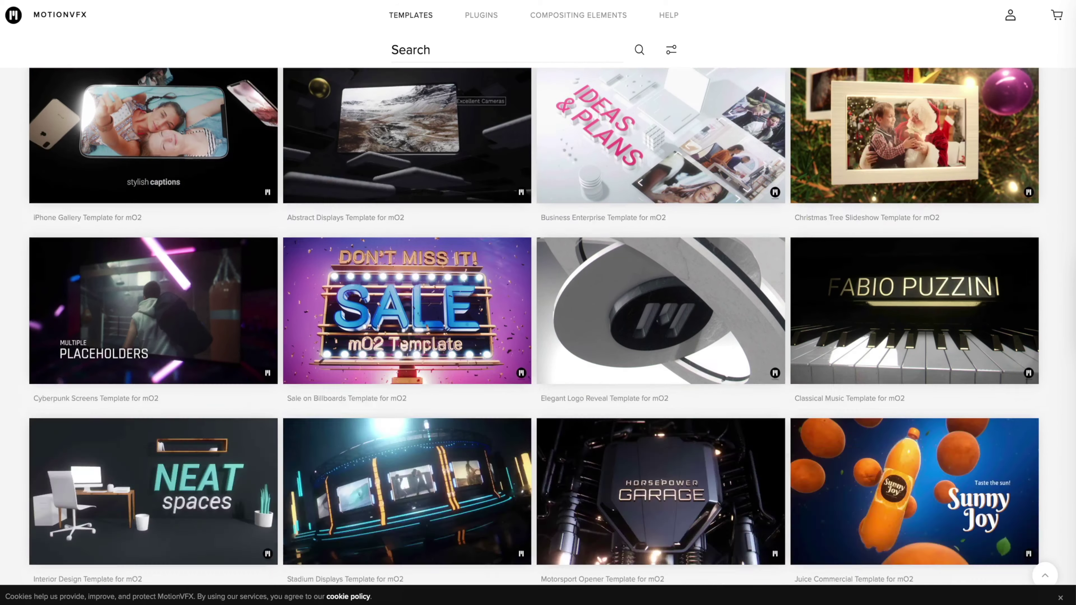
scroll(538, 327, down, 14)
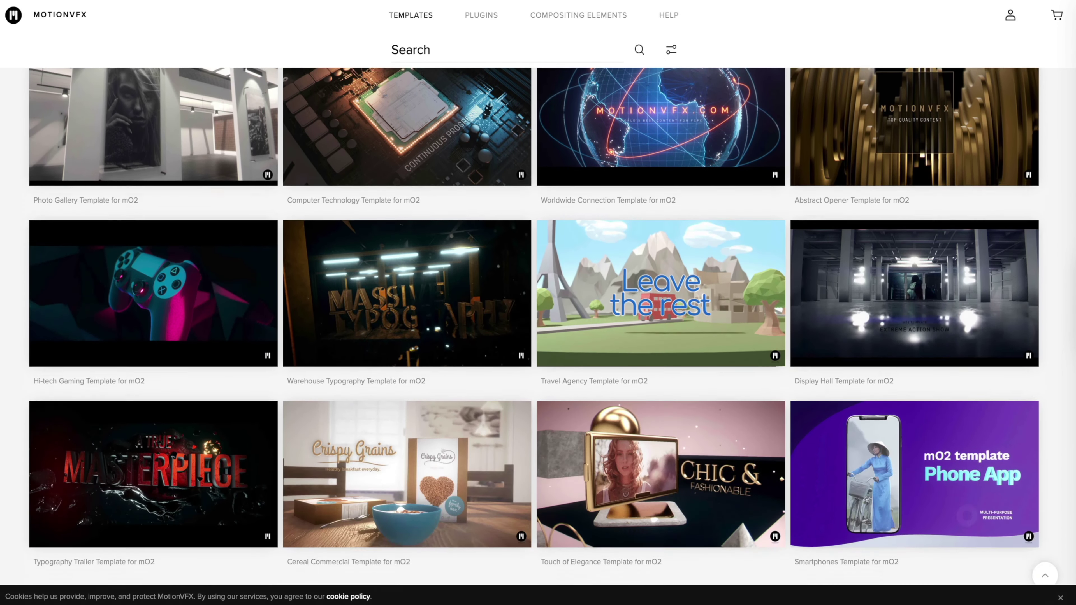
scroll(538, 326, down, 3)
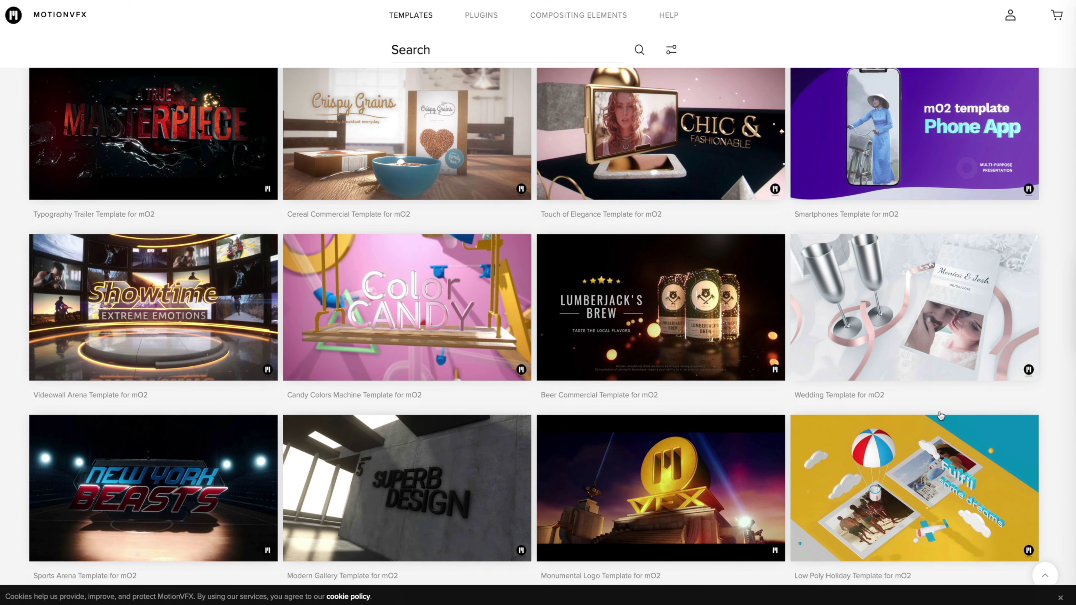
click(686, 314)
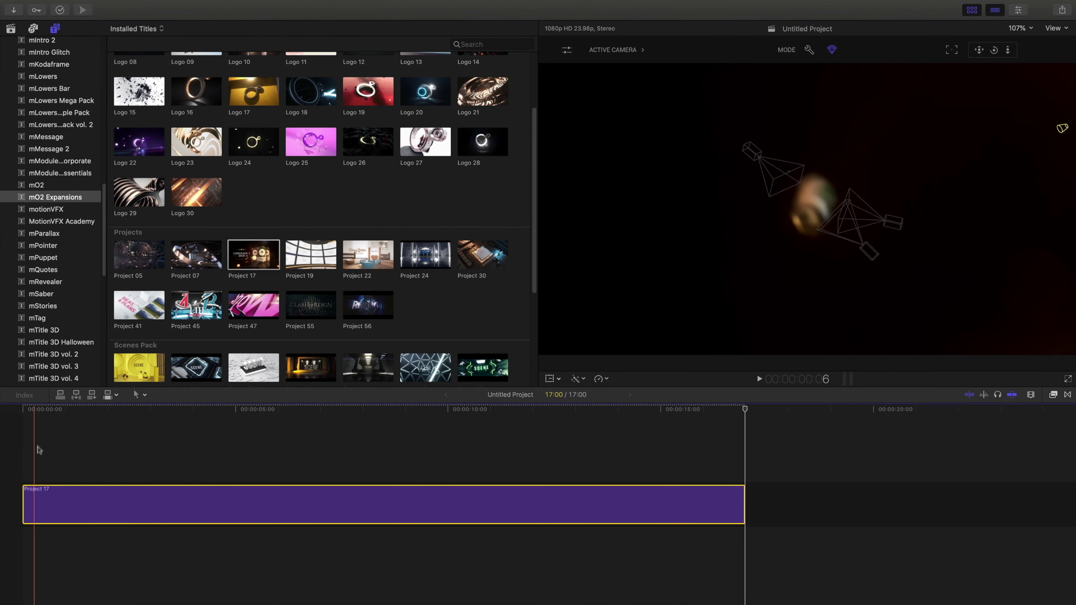
- Scrub Project 17 from the start to 00:00:05:12, the REAL CRAFT BEER frame
drag(29, 414, 259, 428)
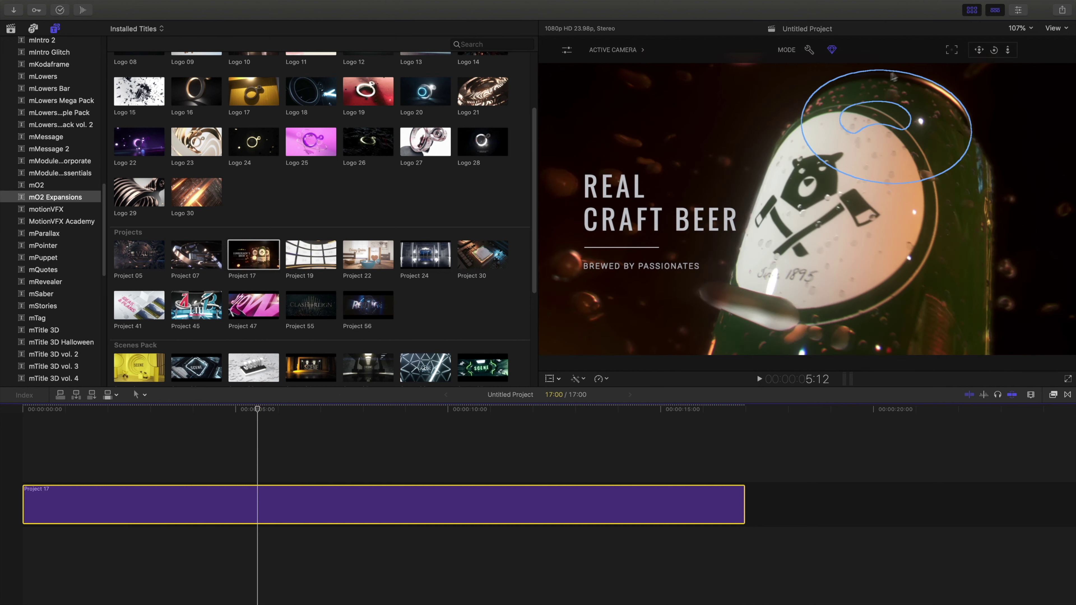
- Show the Inspector, hide the Browser and widen the viewer
click(1018, 12)
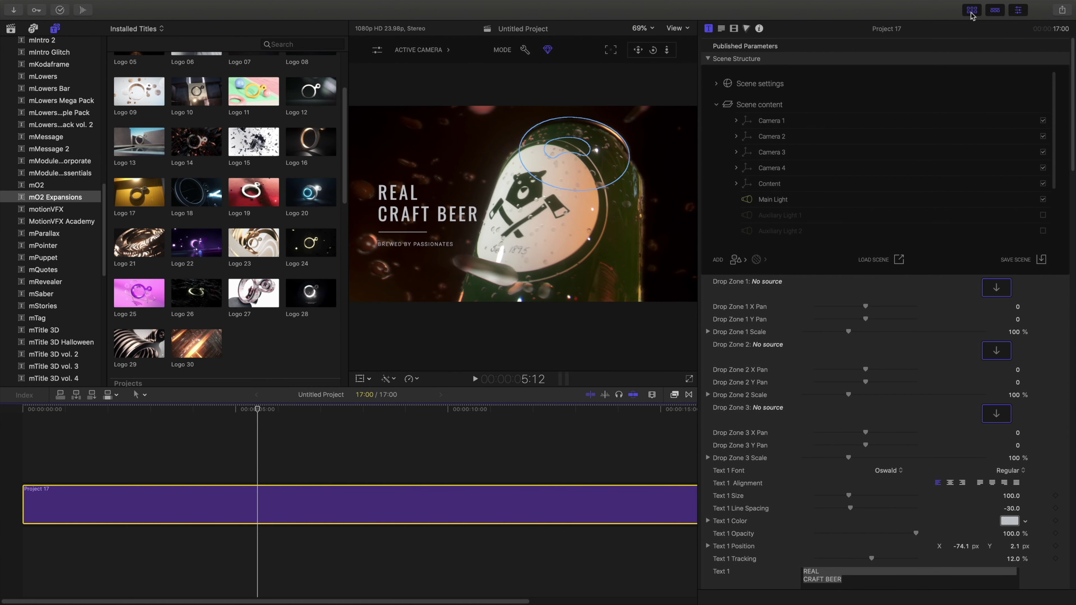
click(971, 12)
drag(699, 165, 768, 164)
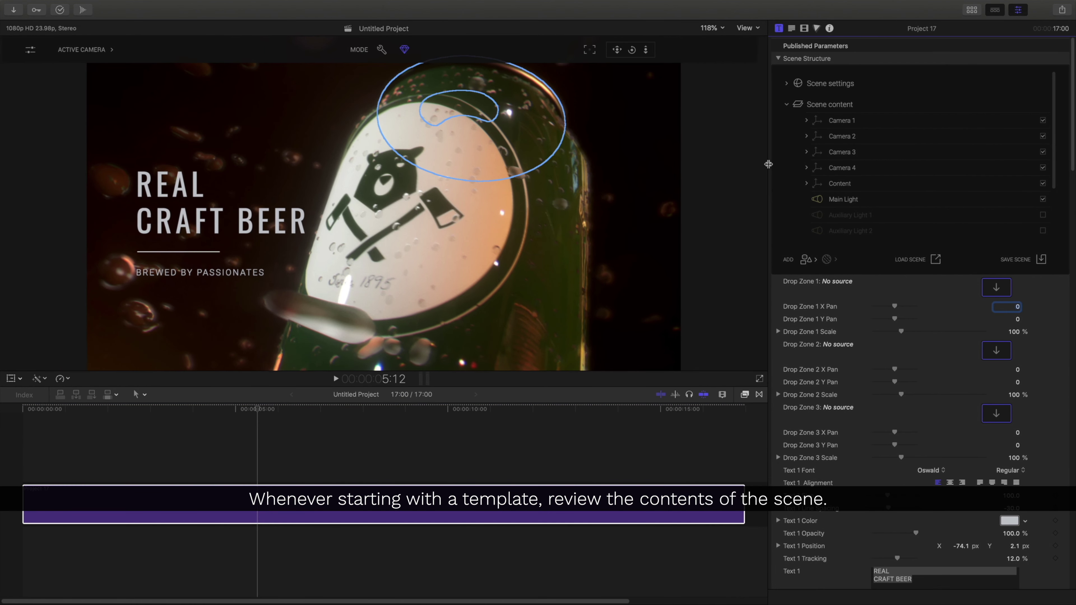
- Select Main Beer Can > Can in Scene Structure and reveal its material settings
scroll(829, 178, down, 3)
click(805, 134)
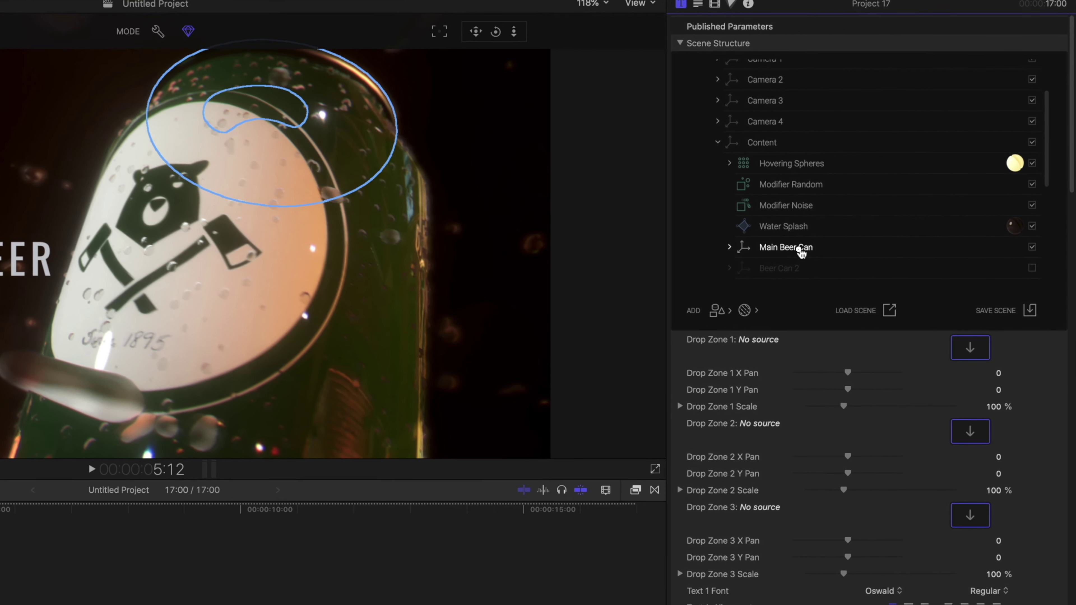
click(868, 215)
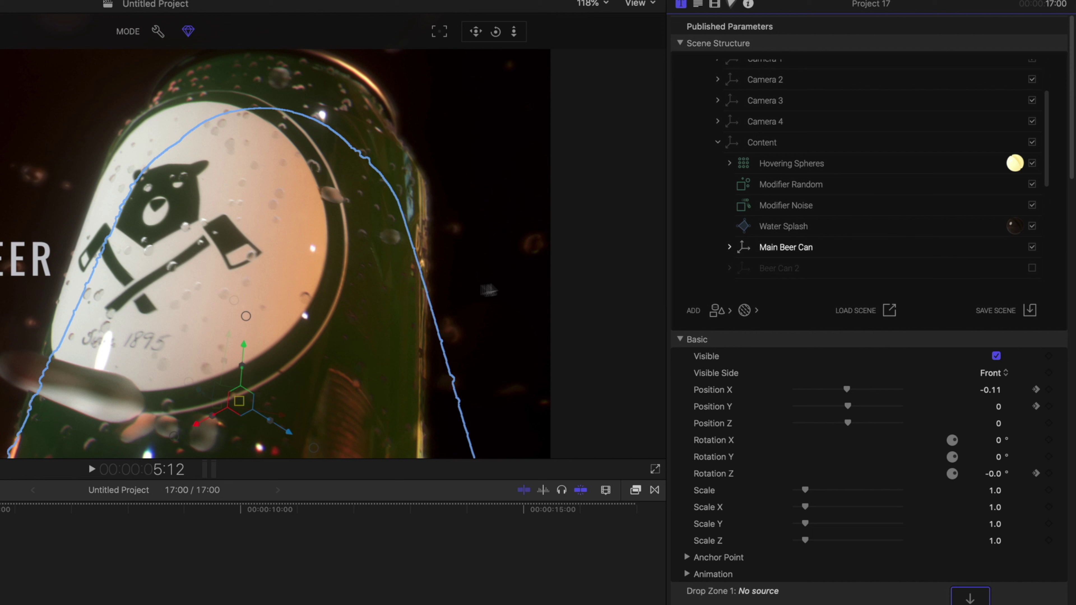
click(372, 297)
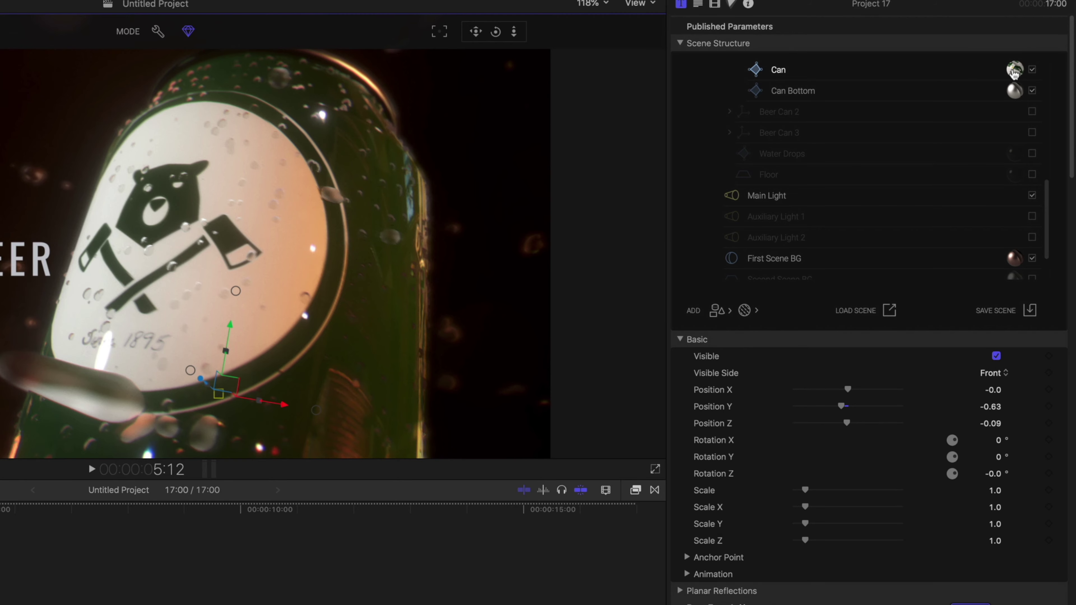
click(1014, 71)
scroll(1071, 49, down, 1)
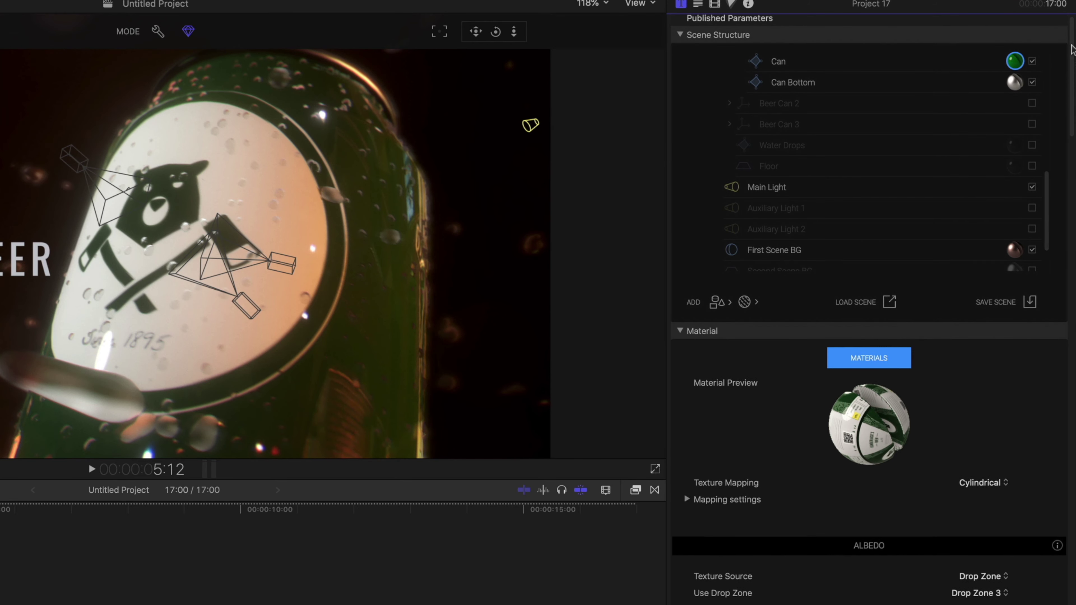
drag(1072, 49, 1074, 326)
- Apply the Label clip as Drop Zone 3's source and play back to 14:17 to check the label
click(979, 265)
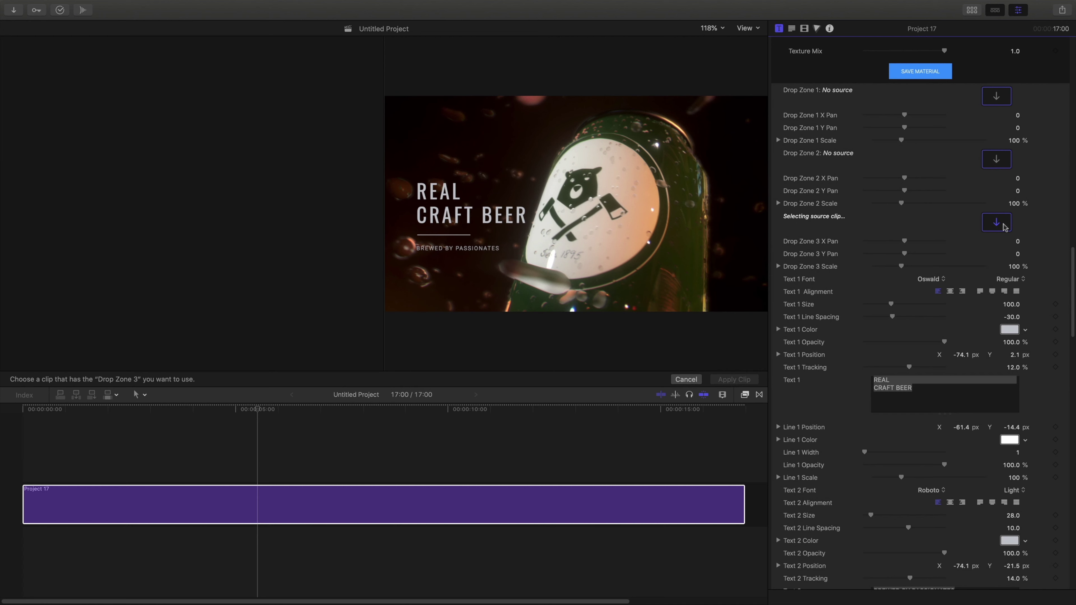
scroll(1002, 226, up, 1)
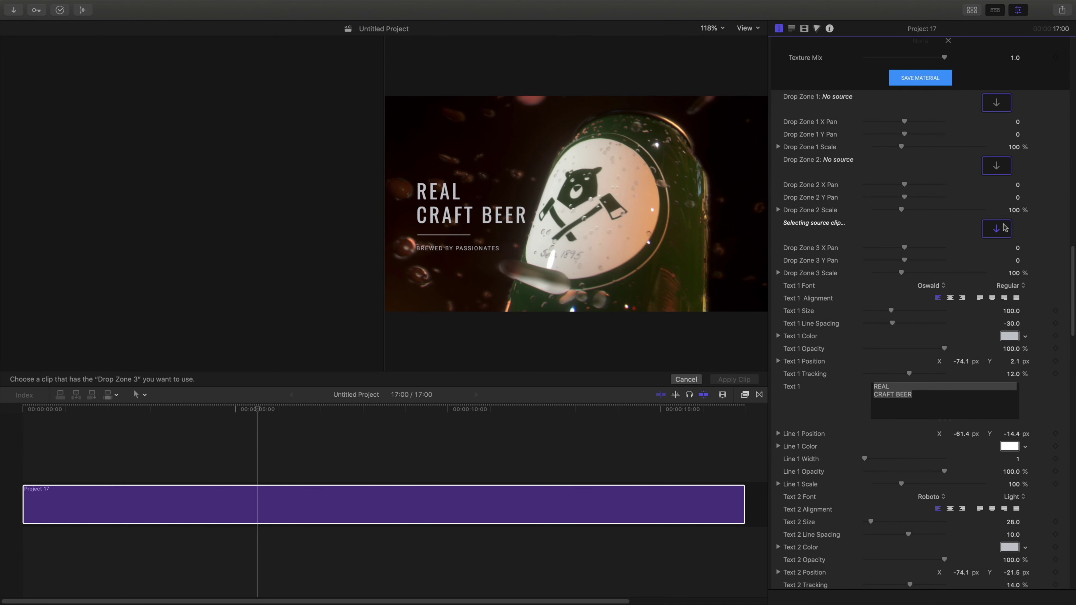
click(972, 10)
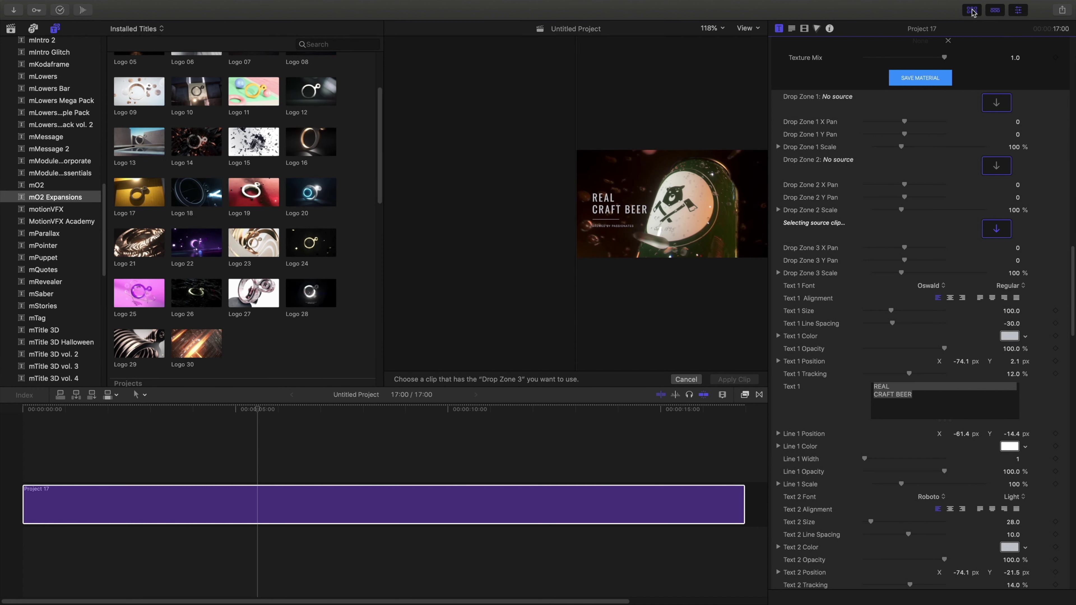
click(11, 28)
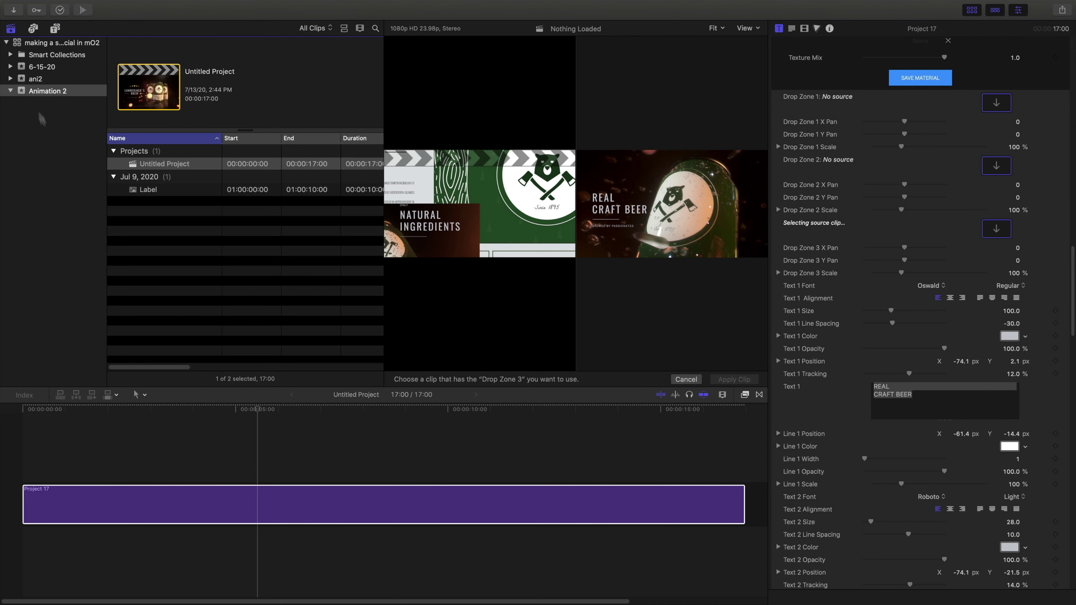
click(132, 190)
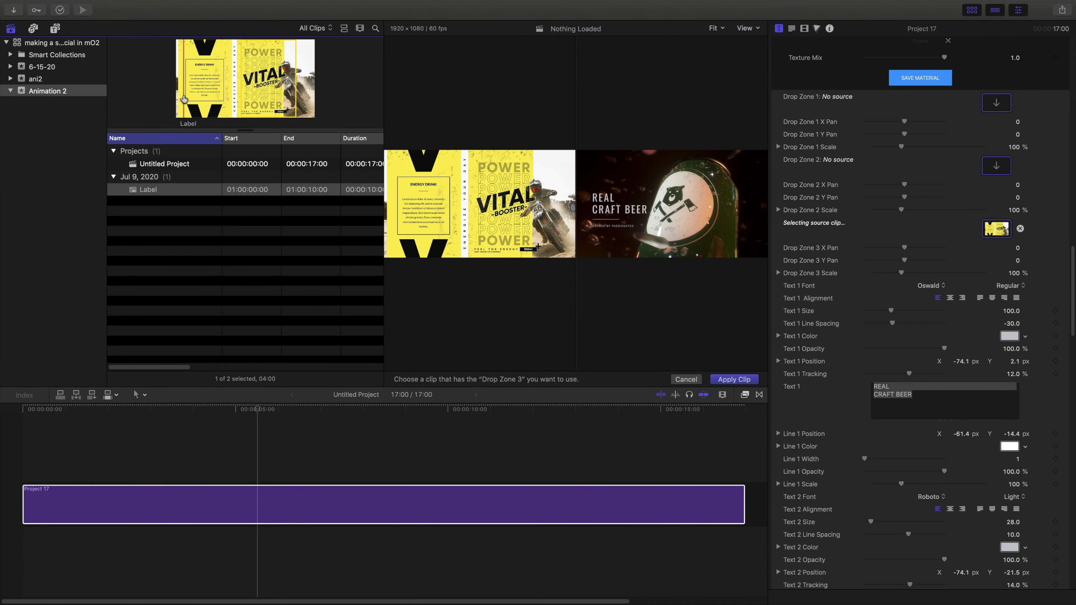
click(723, 378)
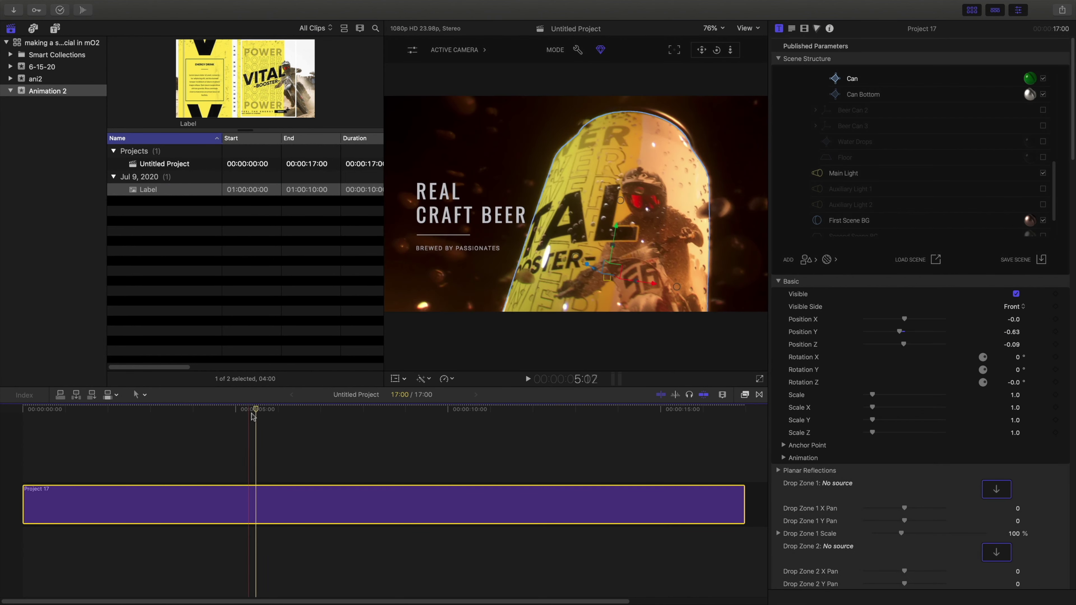
key(space)
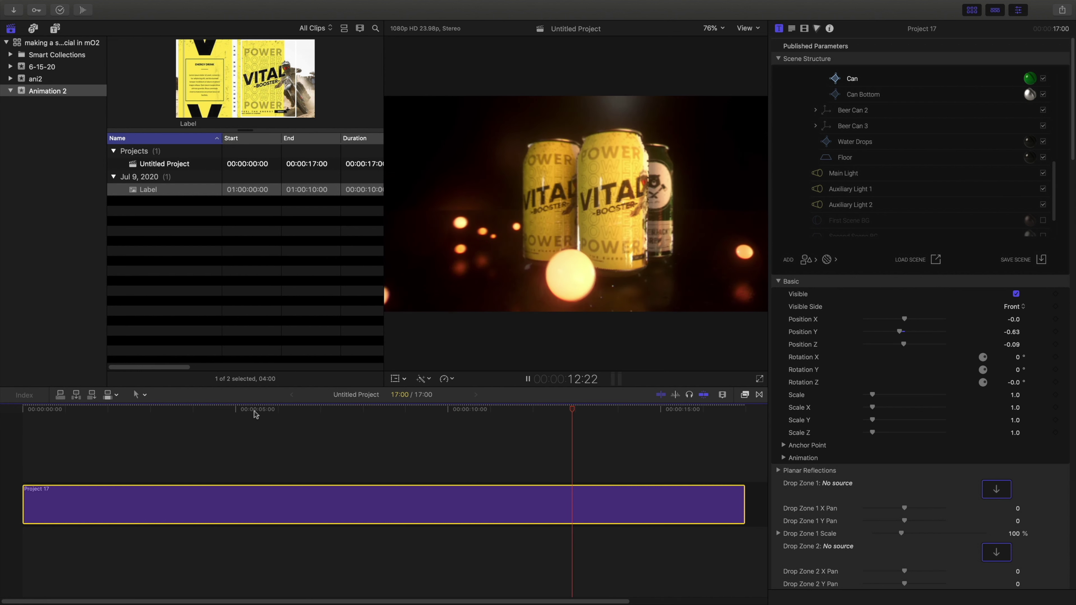
key(space)
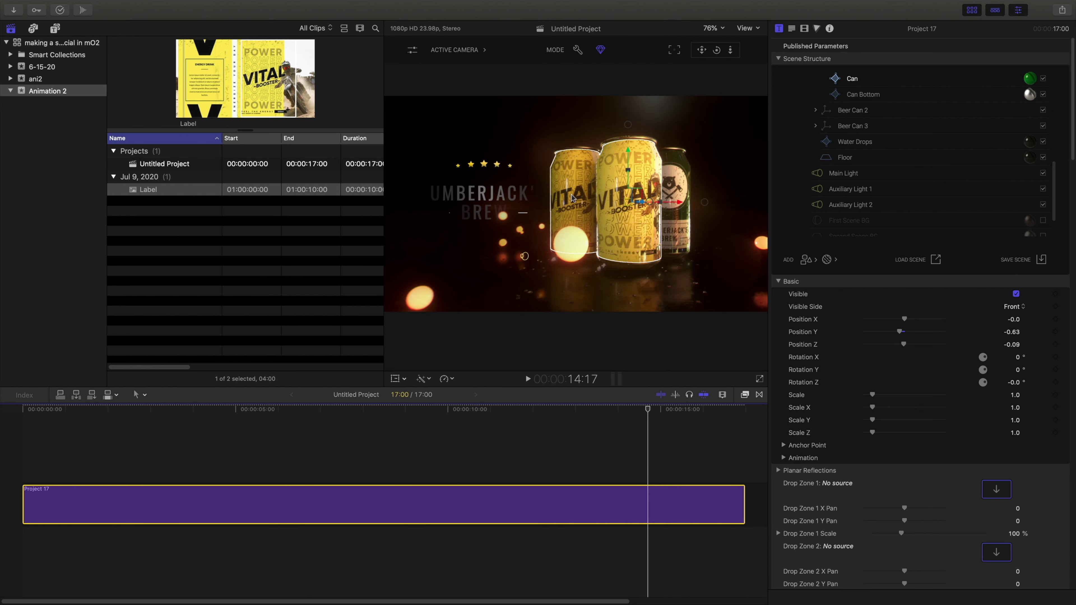
- Link Beer Can 3's body to the yellow VITAL Can material as a reference
click(682, 215)
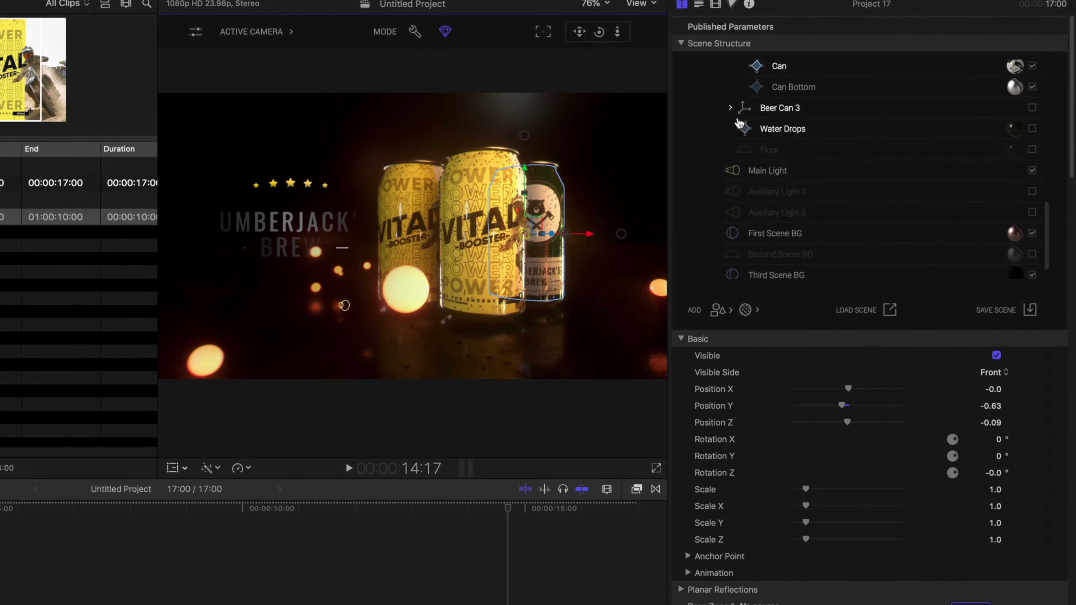
click(815, 110)
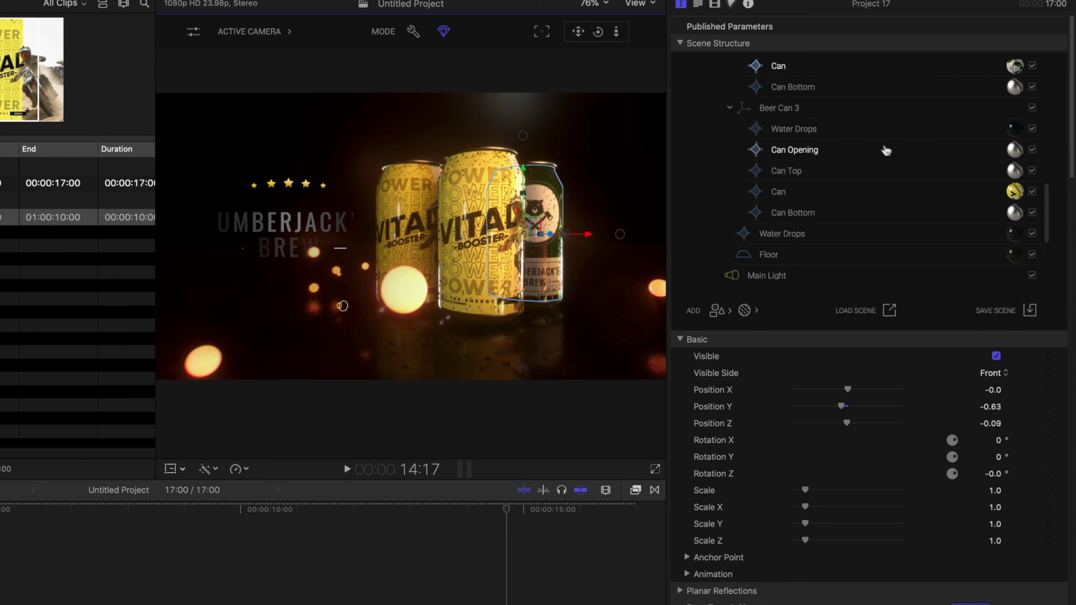
scroll(1006, 203, up, 2)
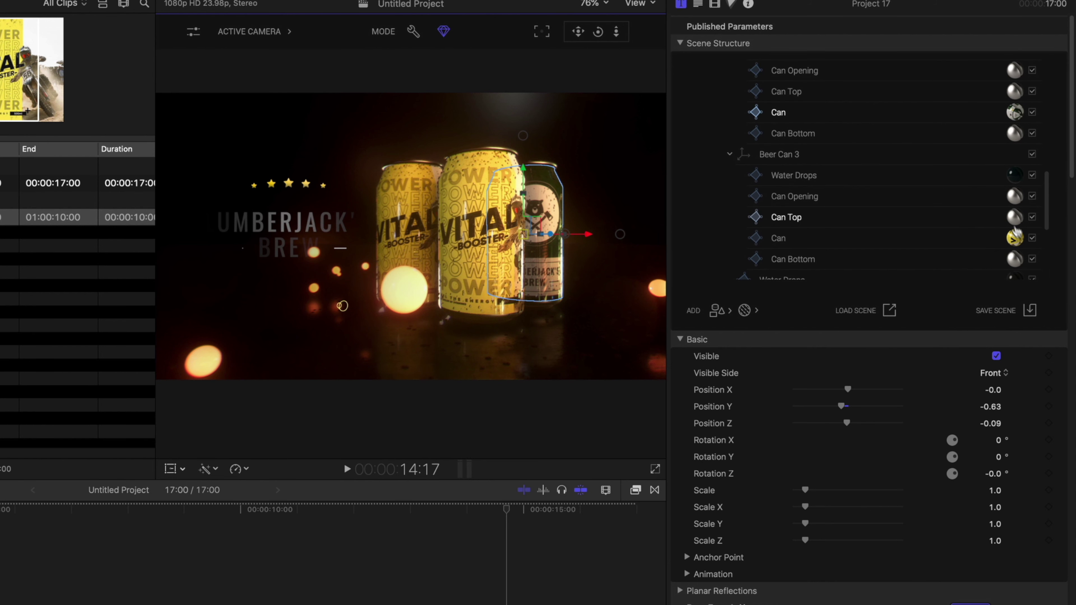
drag(1016, 242, 1015, 114)
click(954, 106)
click(992, 244)
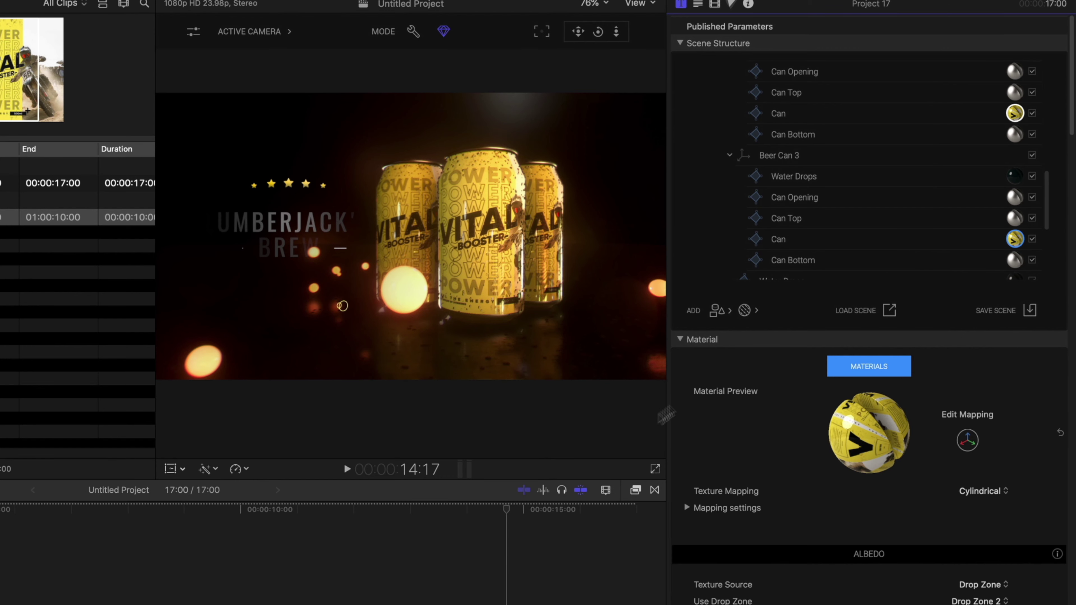
click(548, 499)
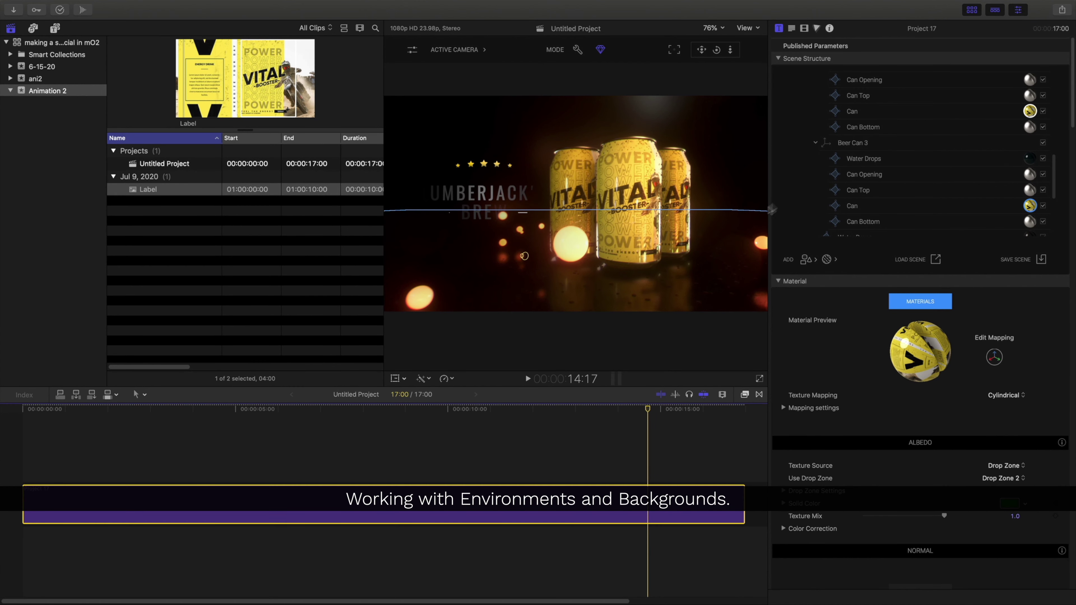
- Open the Scene settings Environment map library and zoom its preview to 150%
scroll(879, 176, up, 10)
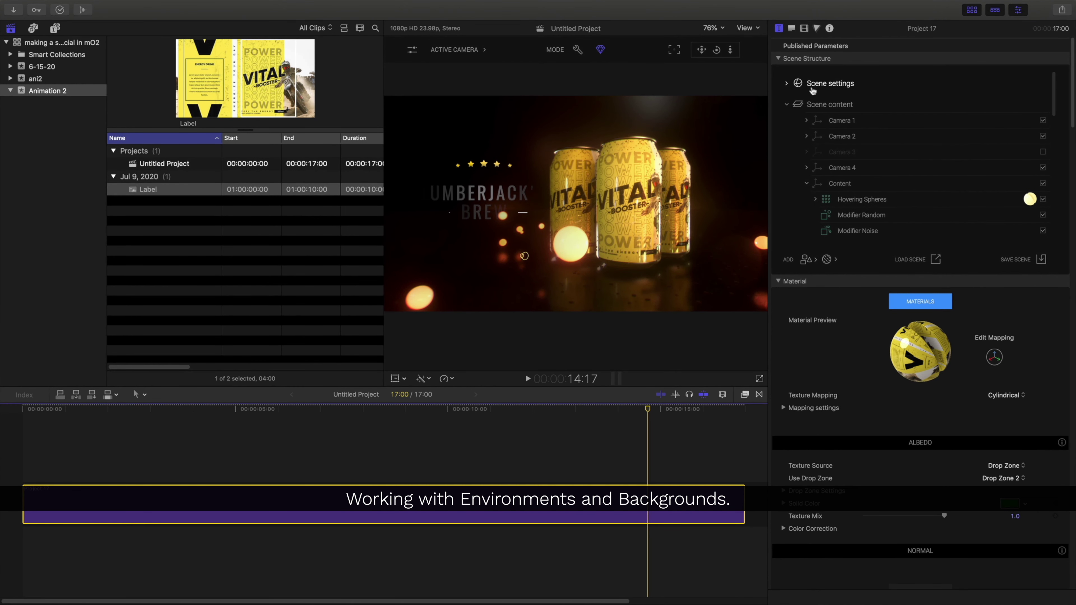
click(786, 84)
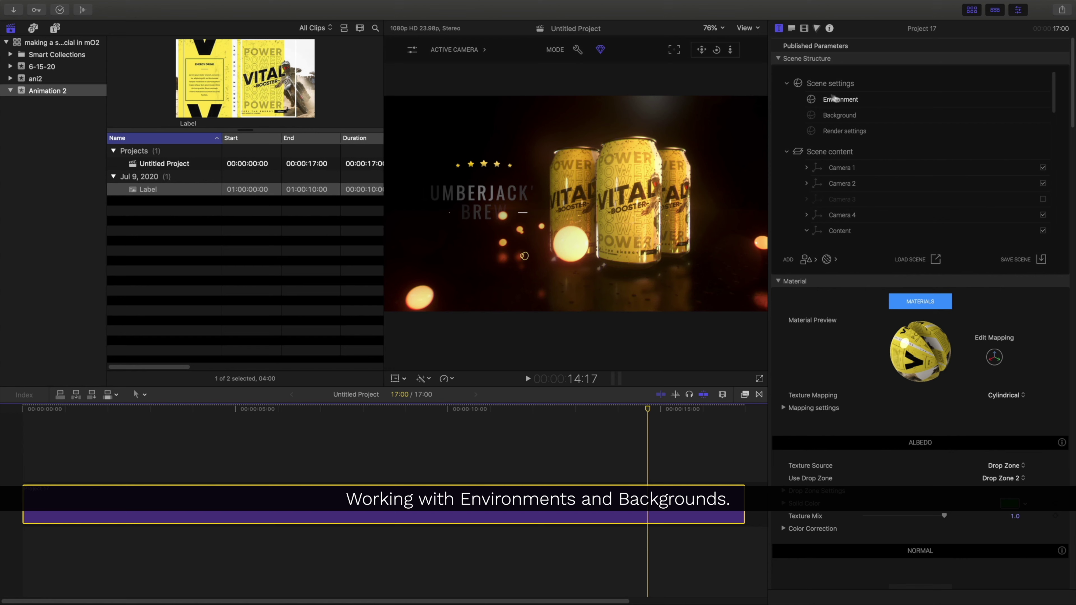
click(865, 101)
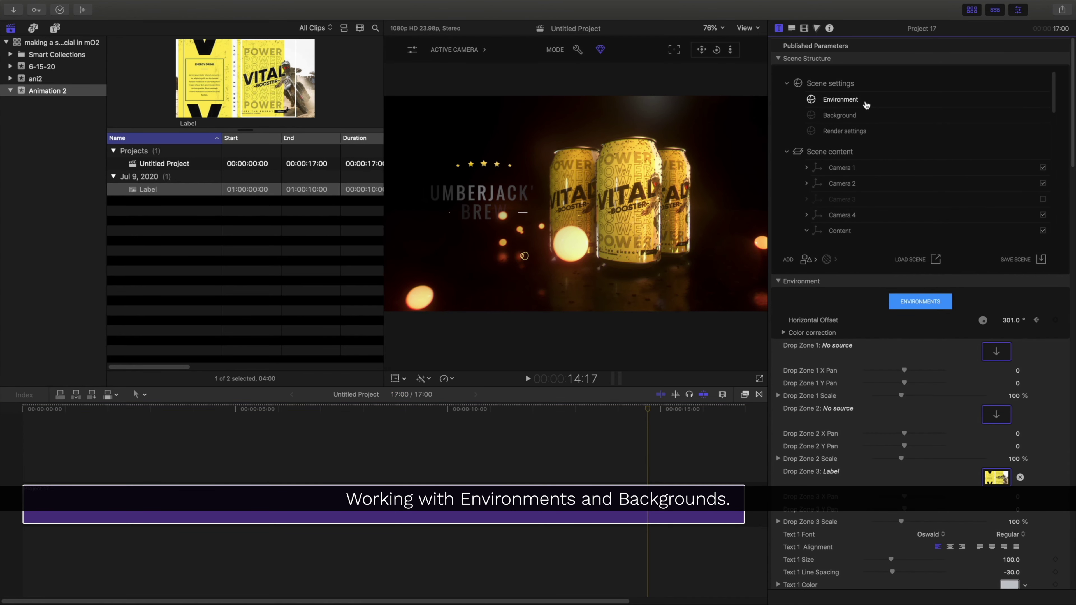
click(903, 309)
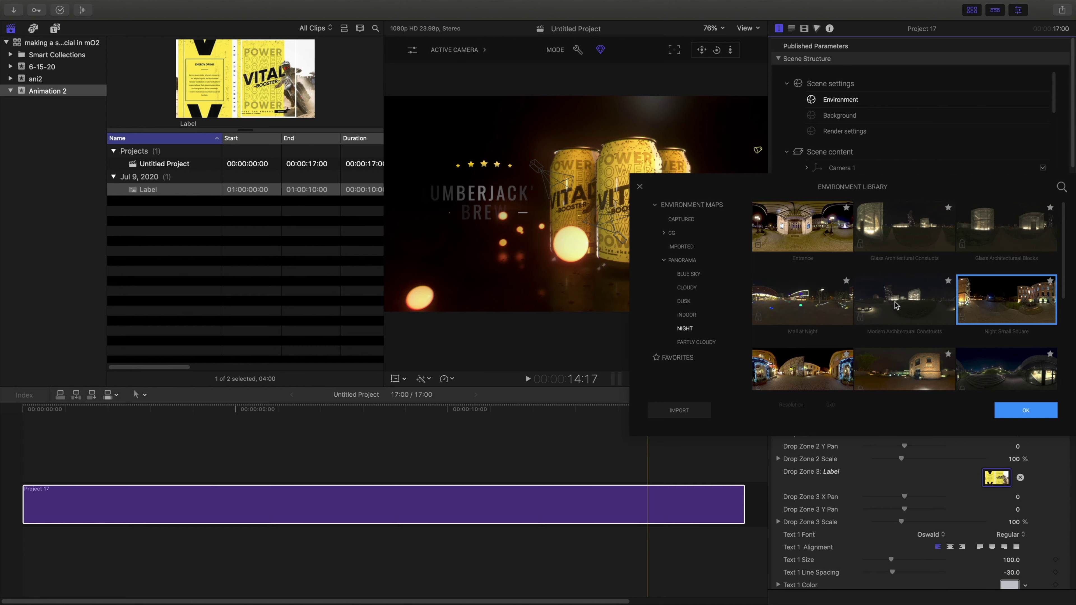
drag(739, 190, 462, 337)
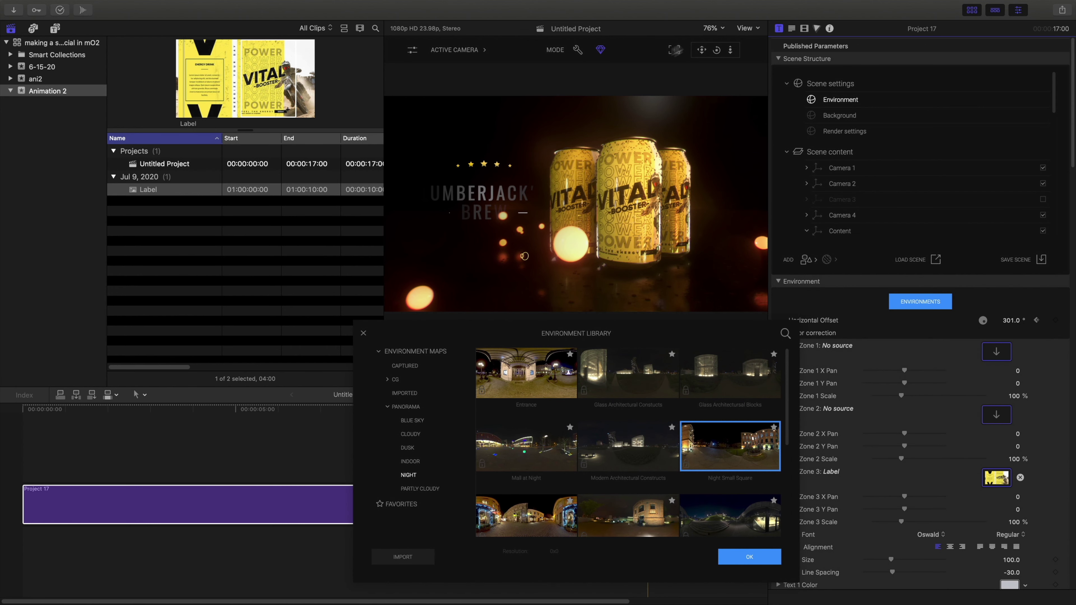
click(722, 30)
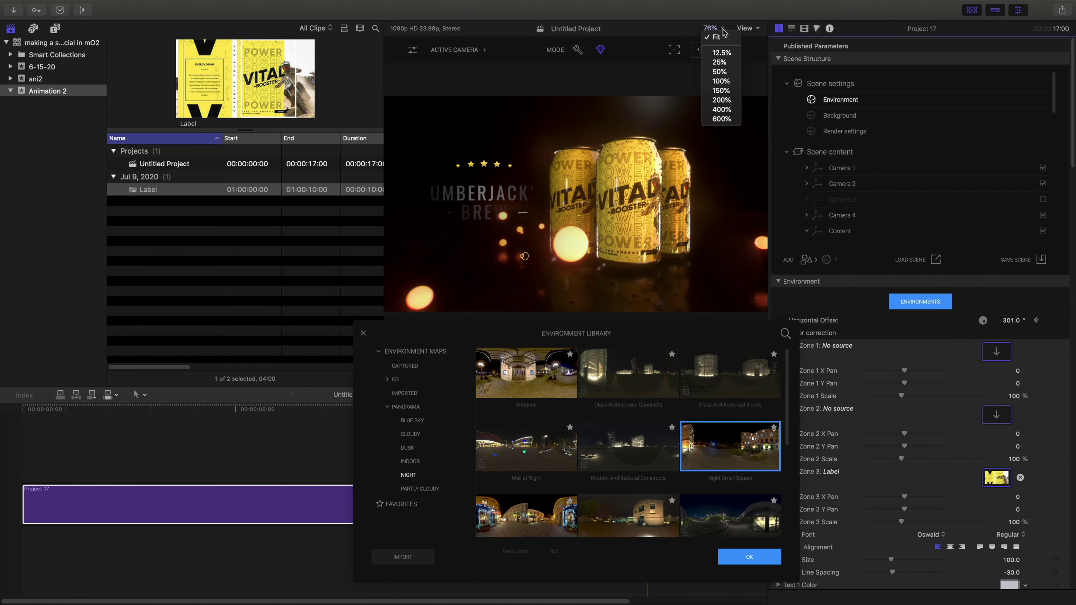
click(722, 90)
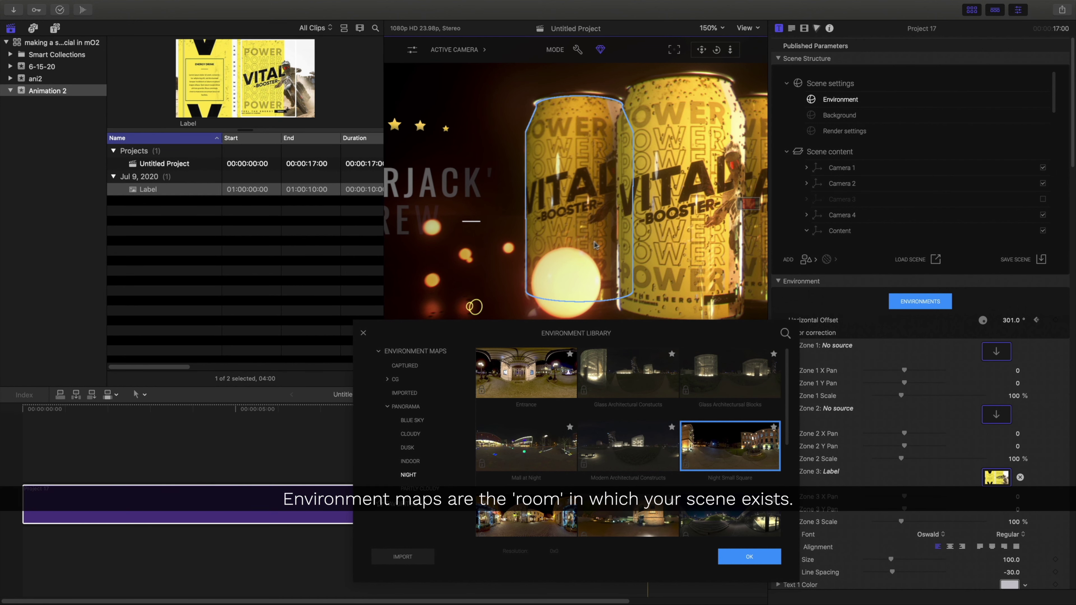
- Try several environment maps, then apply CG > Studio > Two sides
click(643, 374)
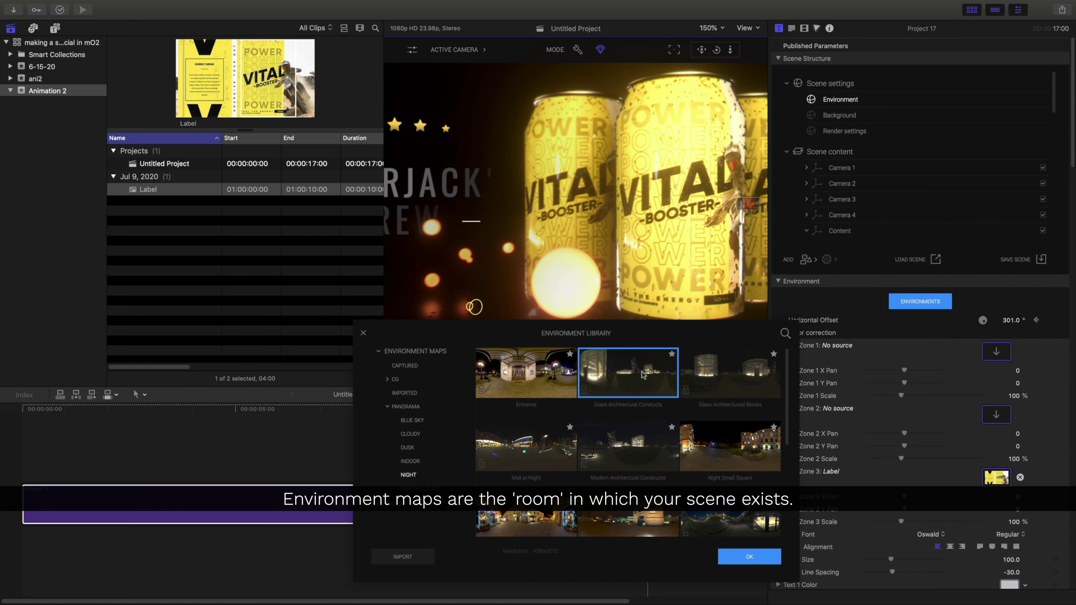
click(529, 452)
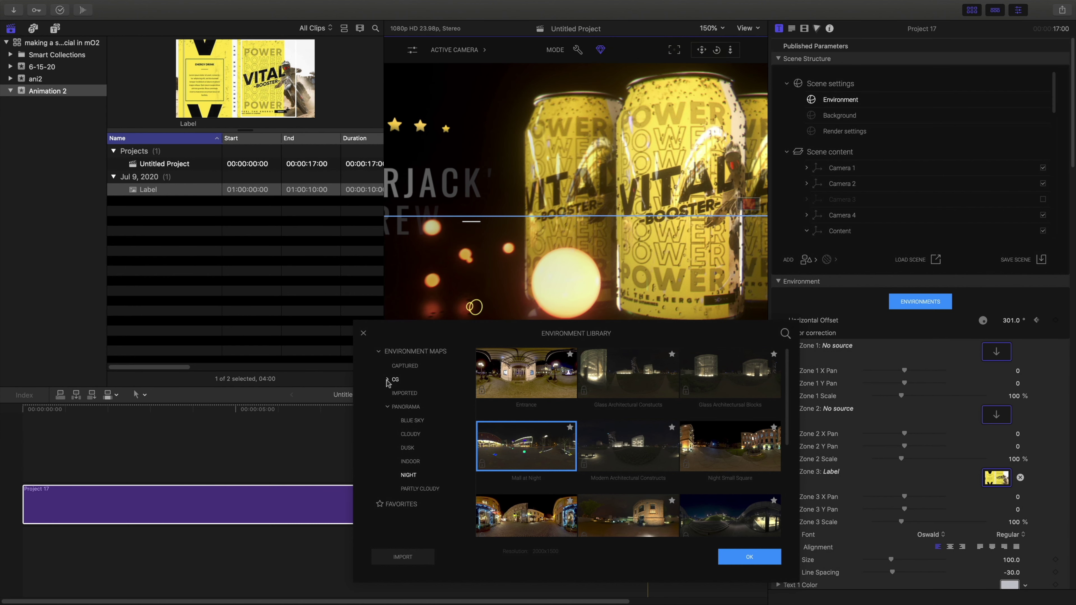
click(395, 379)
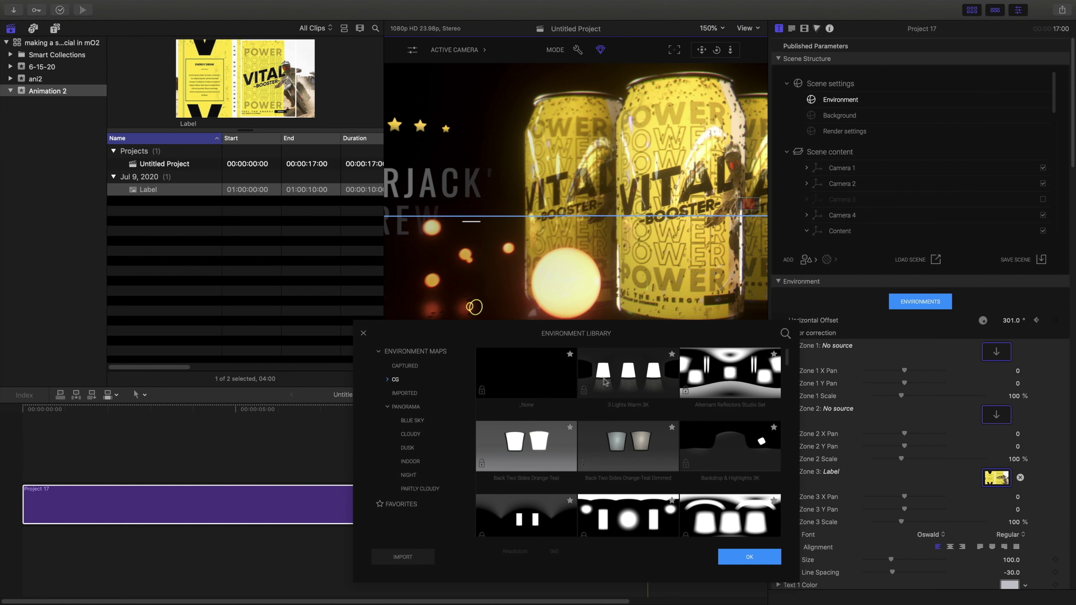
click(622, 382)
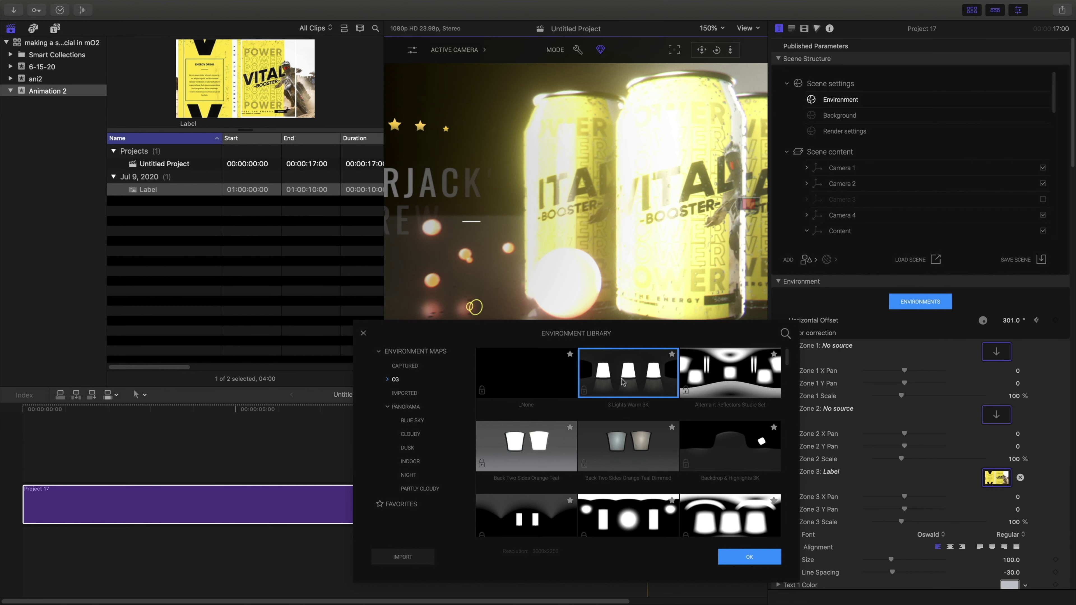
click(725, 446)
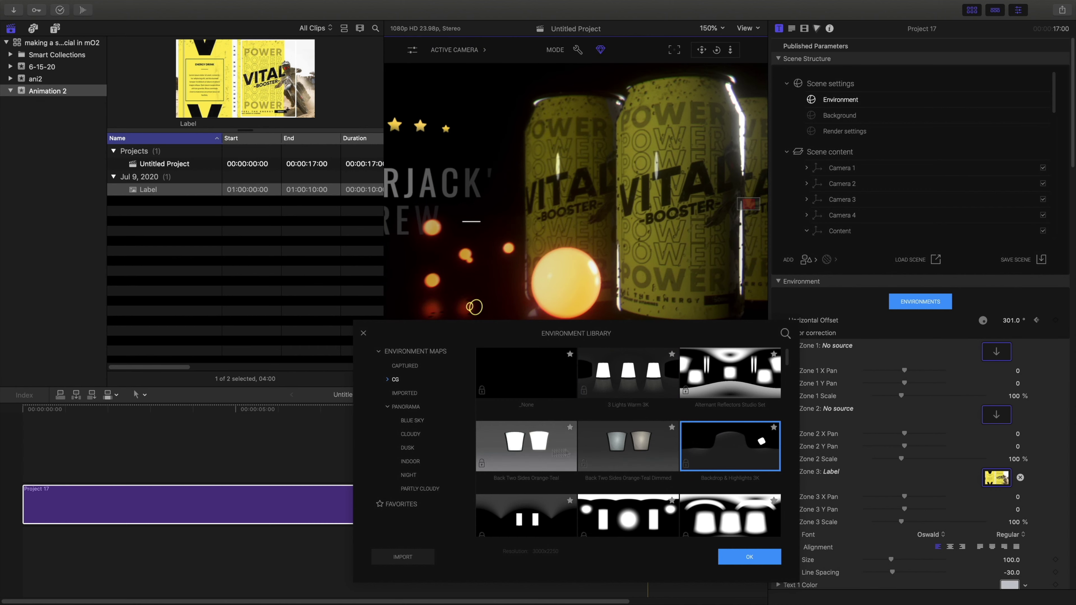
scroll(501, 476, down, 10)
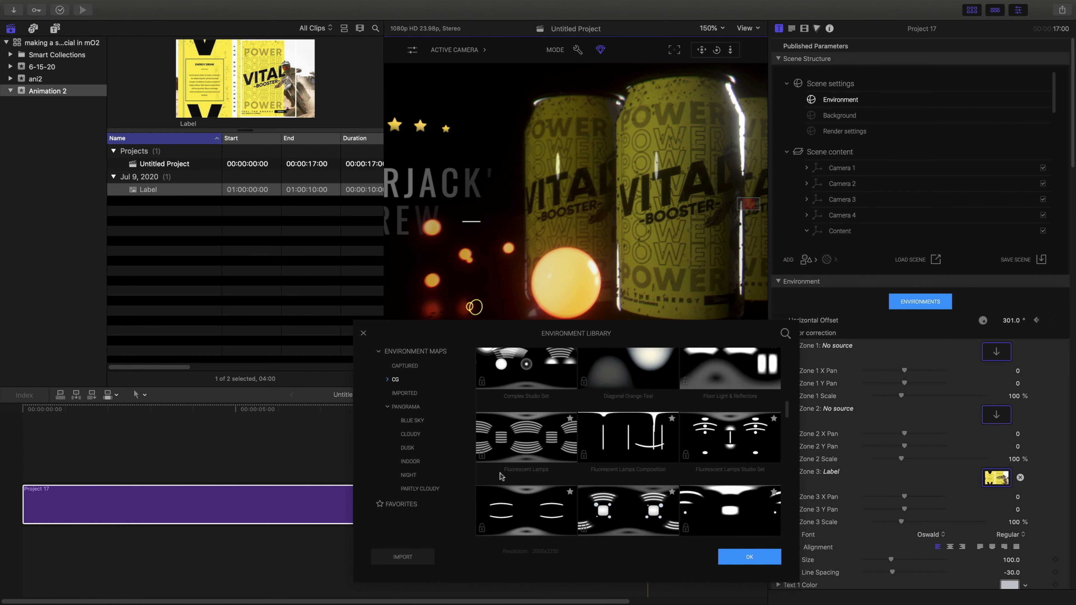
scroll(500, 476, down, 10)
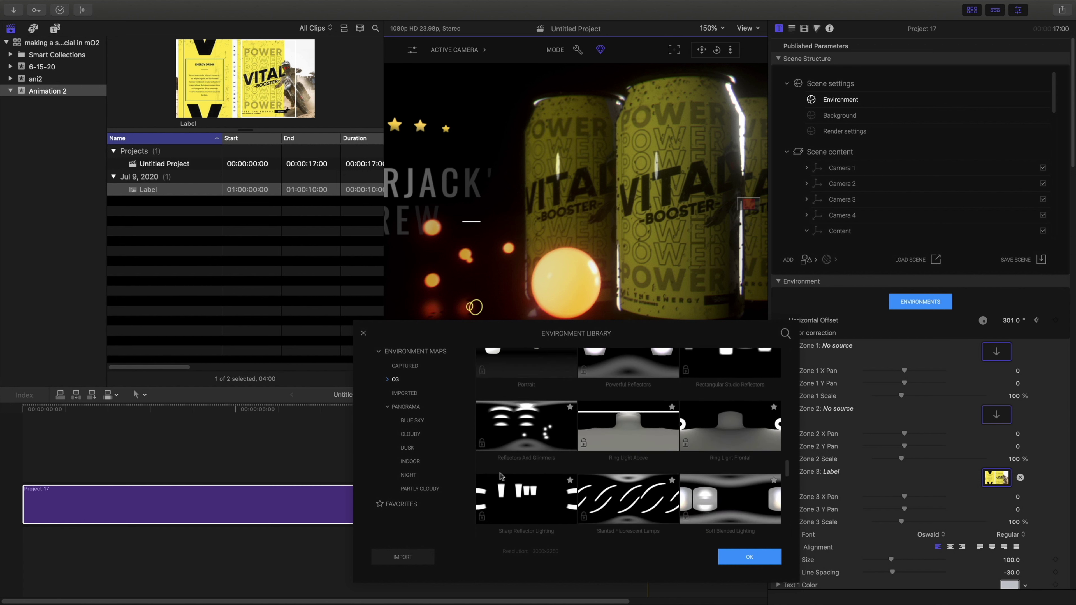
click(387, 379)
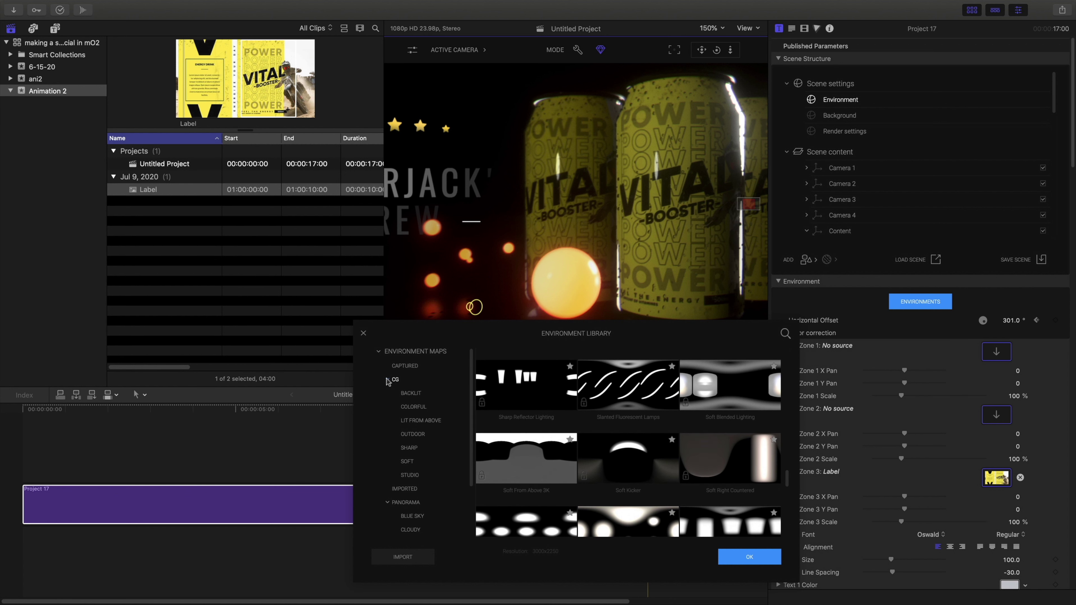
click(407, 475)
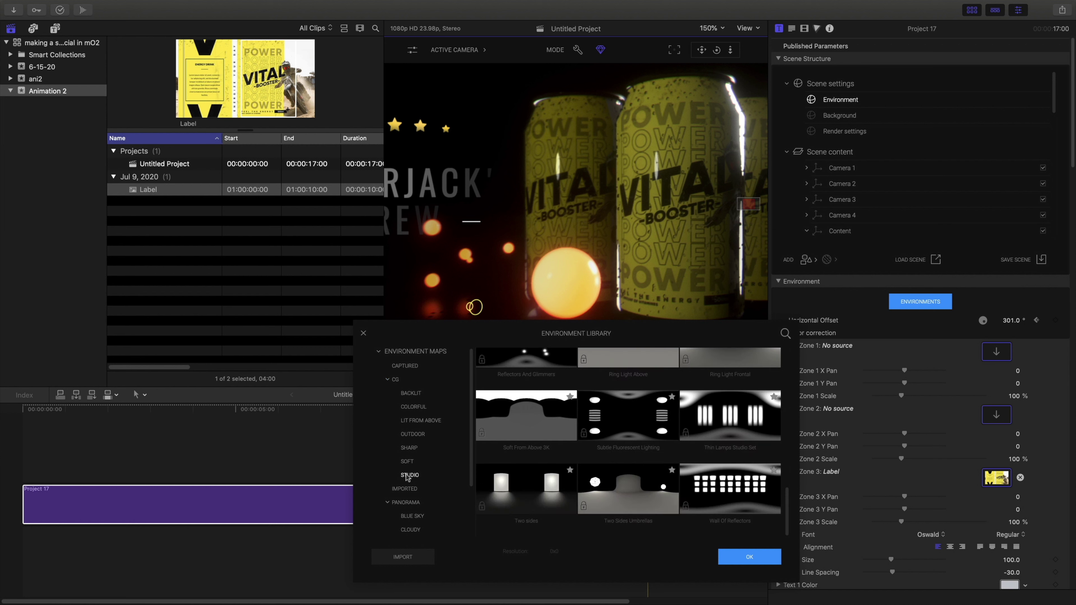
click(523, 483)
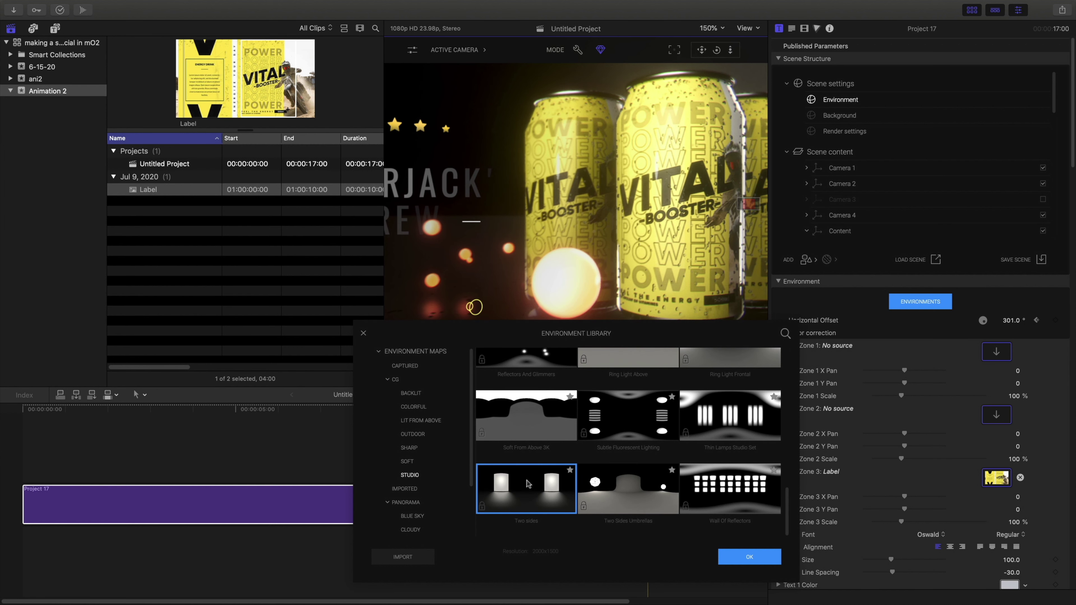
click(753, 558)
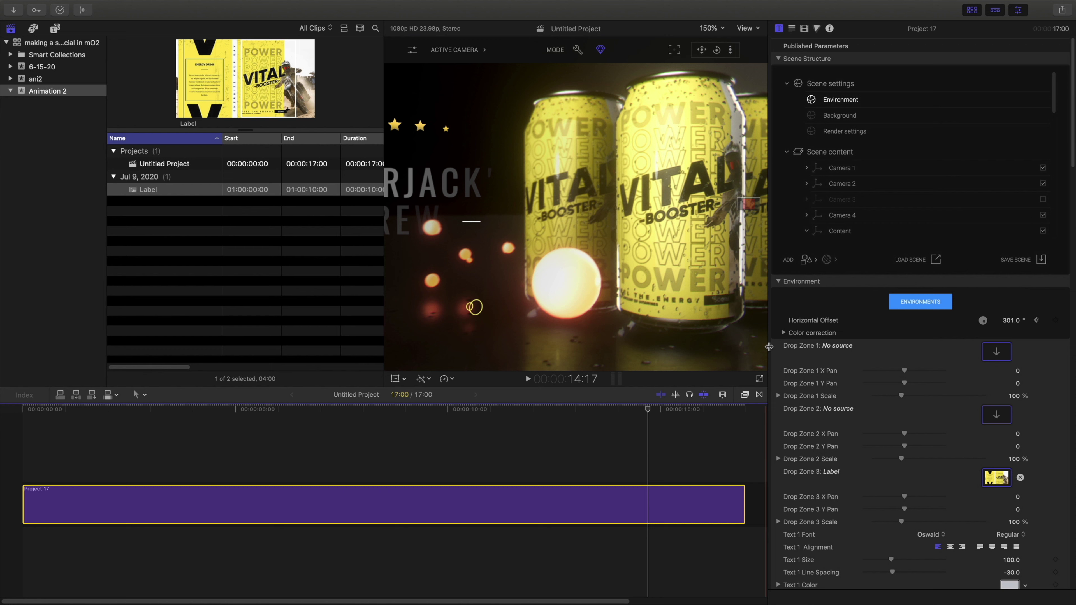
- Set the environment color correction Gamma to 0.67 and fit the frame in the preview
click(782, 333)
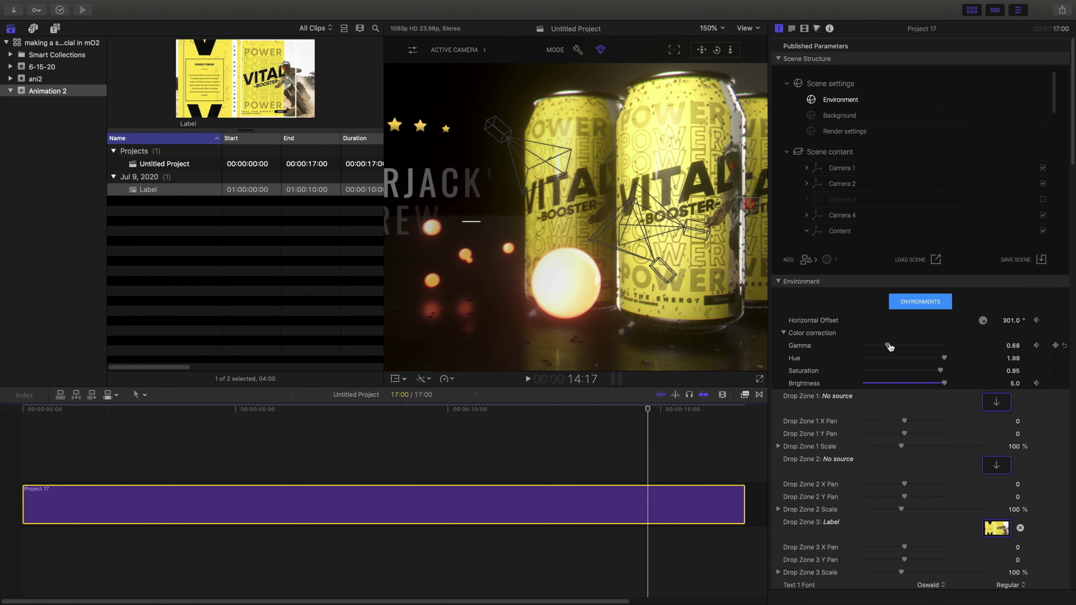
drag(880, 345, 887, 342)
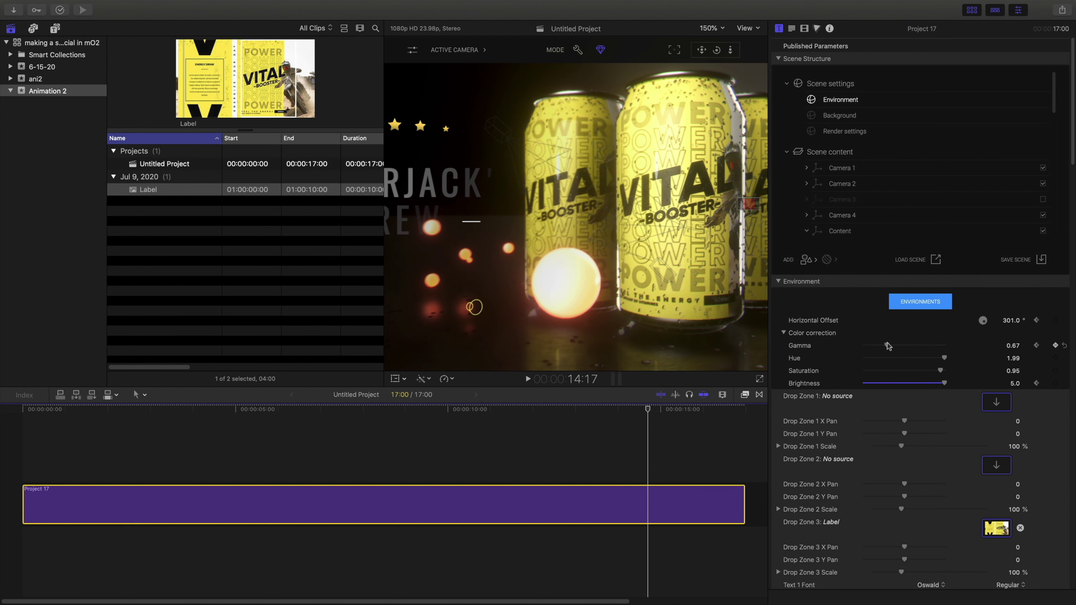
click(712, 28)
click(711, 38)
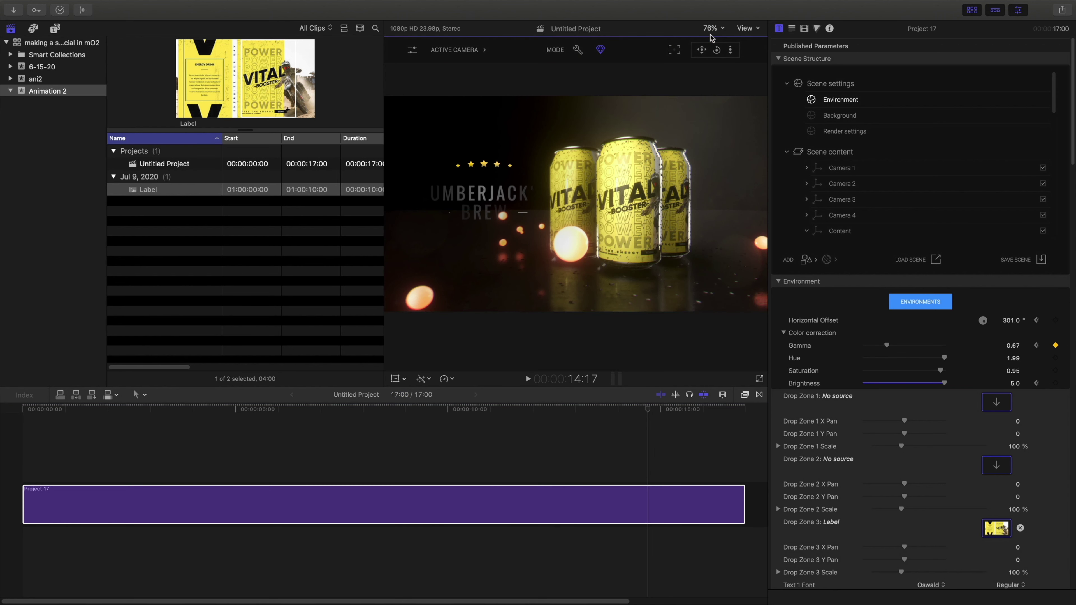
- Set Background blurriness to Ultra and lower the background Saturation to 0.92
click(834, 116)
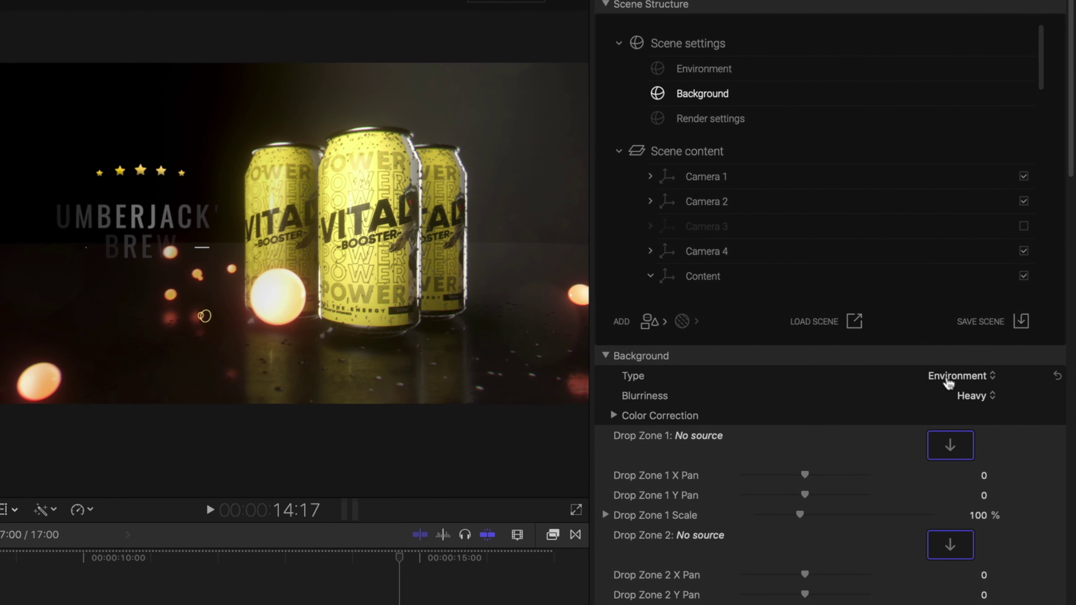
click(1016, 307)
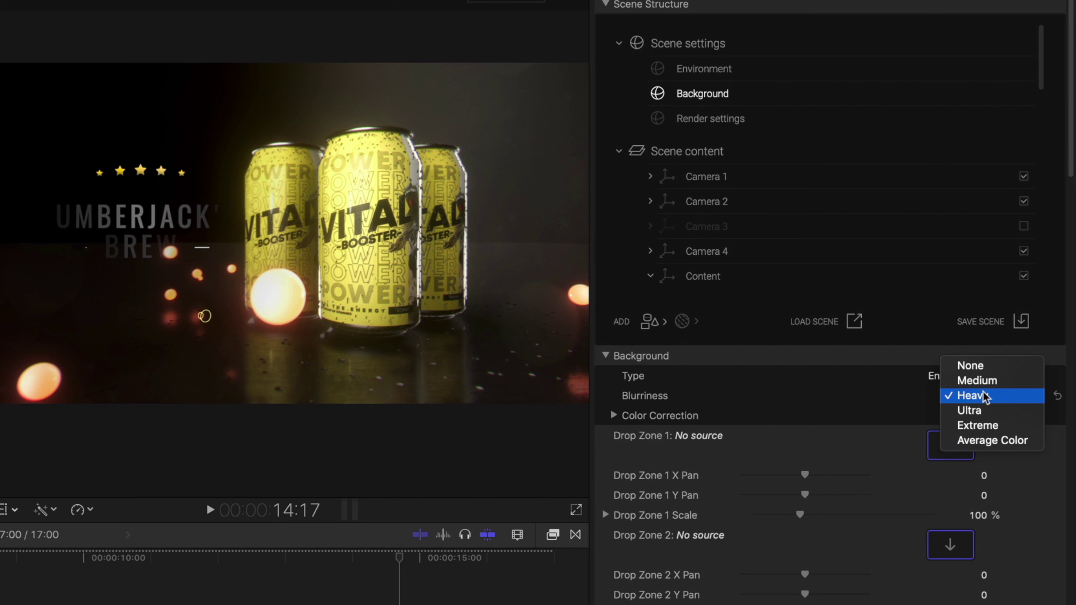
click(982, 410)
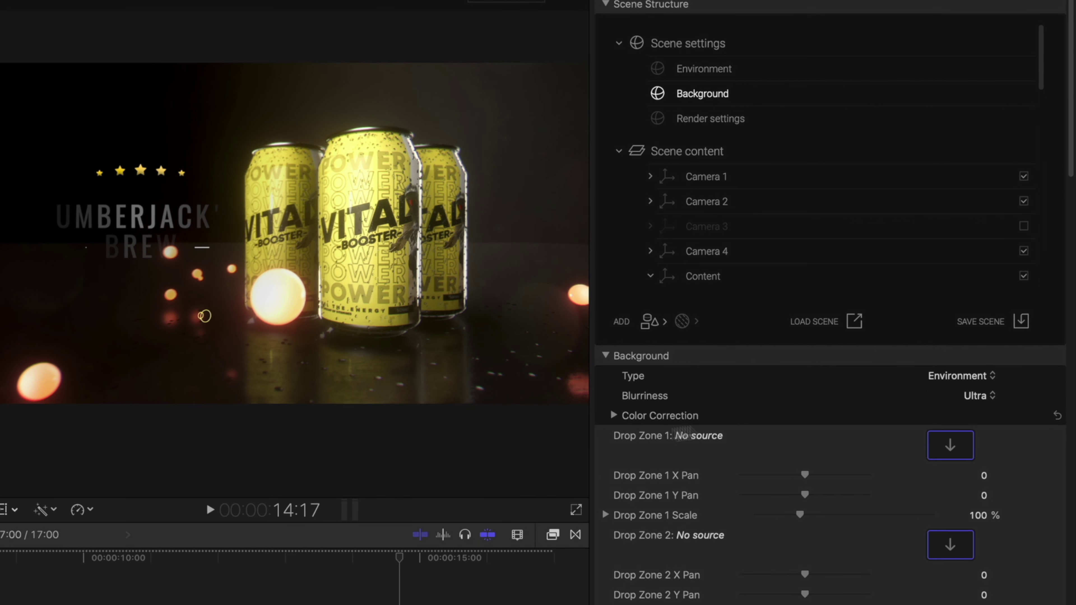
click(613, 416)
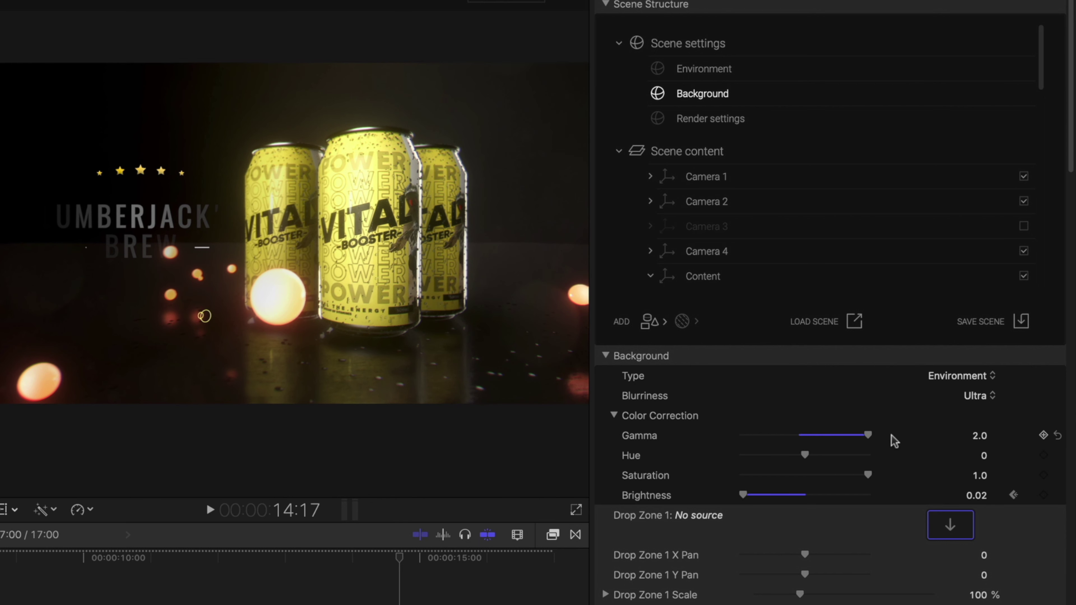
key(super+z)
drag(868, 474, 859, 478)
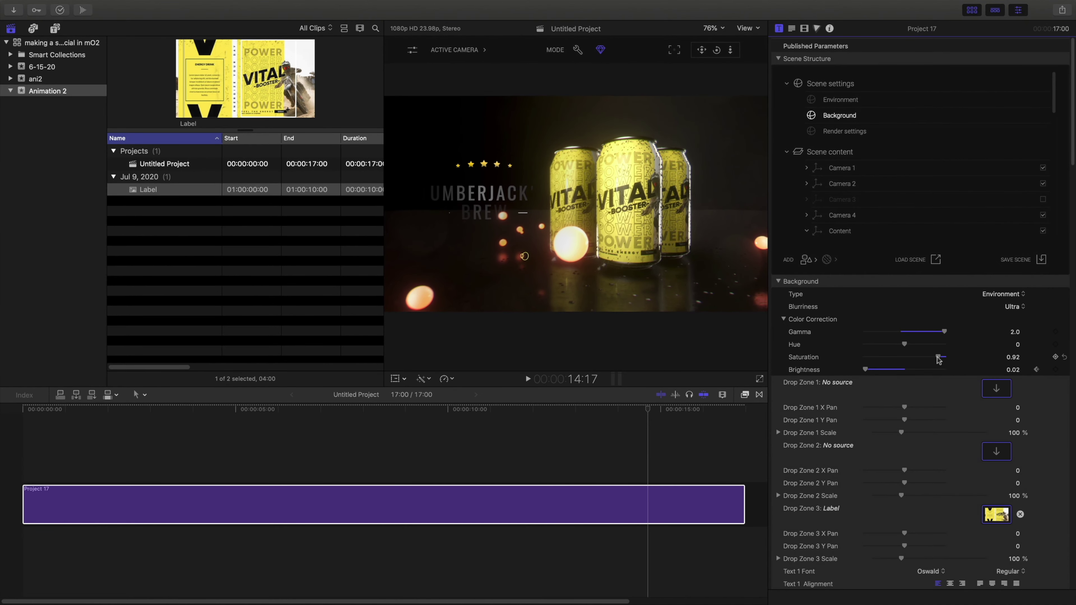
- Give the floor material Roughness 0.03 and Metalness 0.93
click(744, 264)
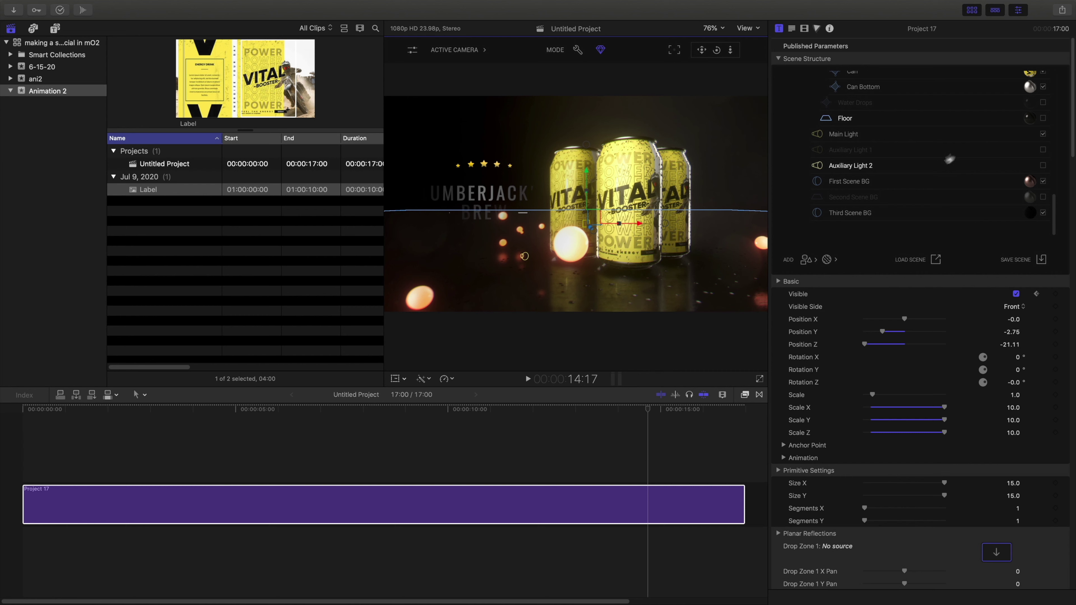
click(1030, 118)
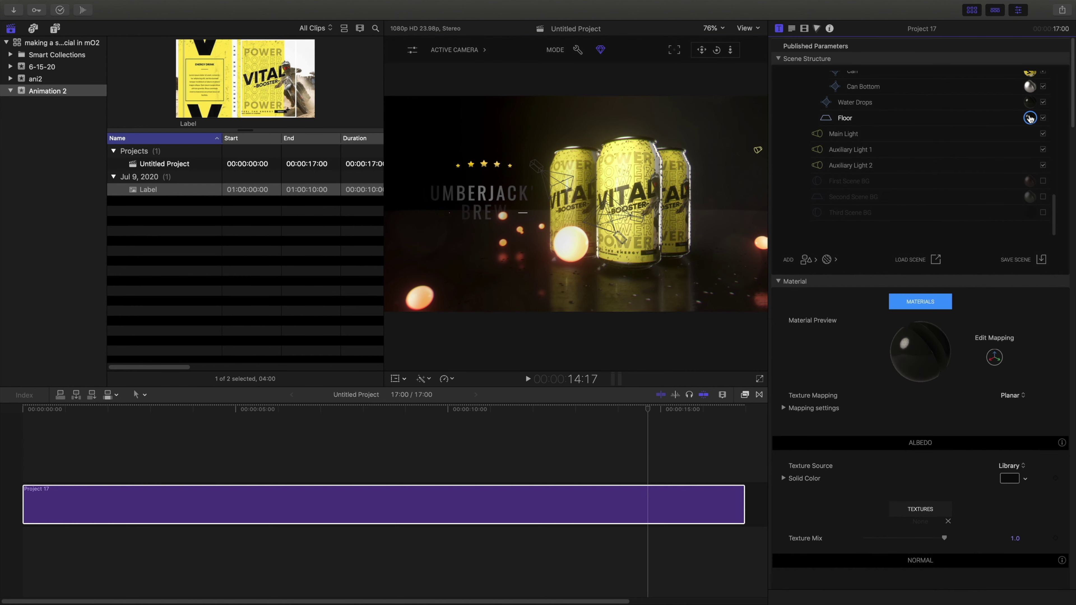
scroll(875, 369, down, 10)
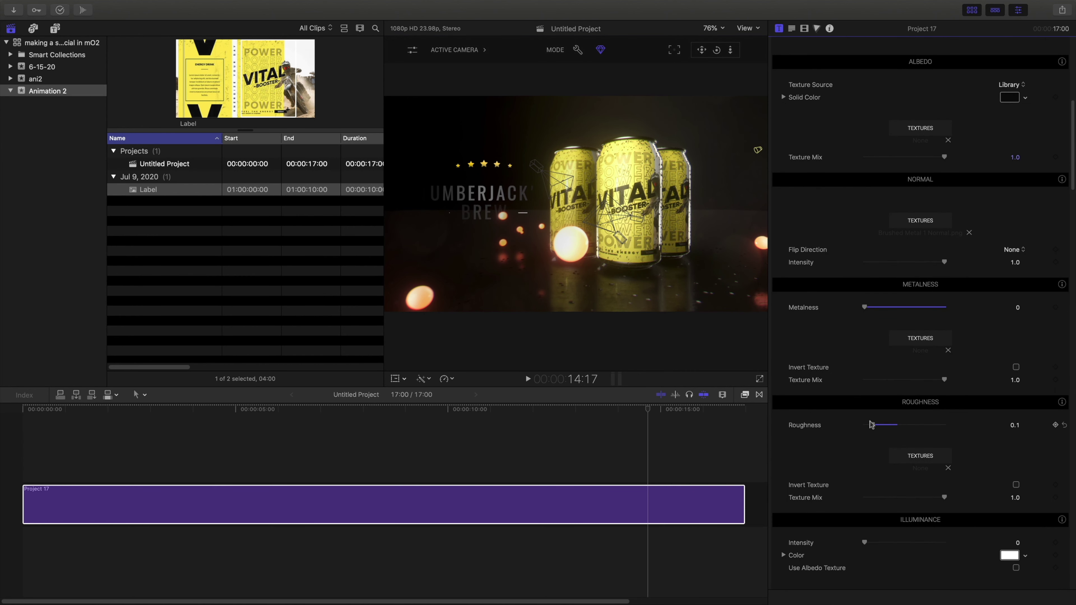
drag(860, 425, 866, 426)
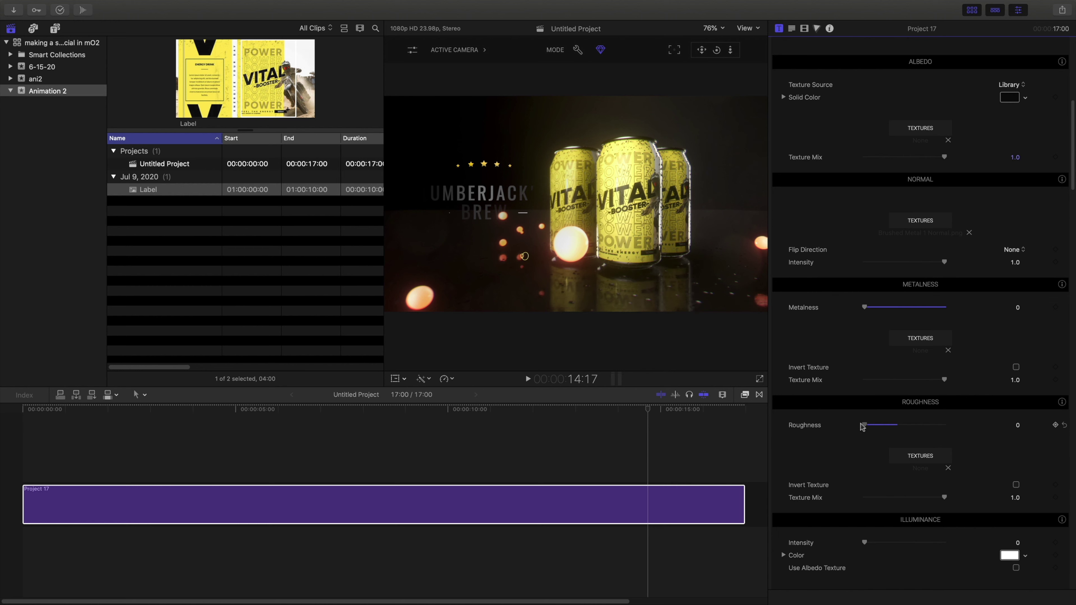
drag(862, 303, 885, 308)
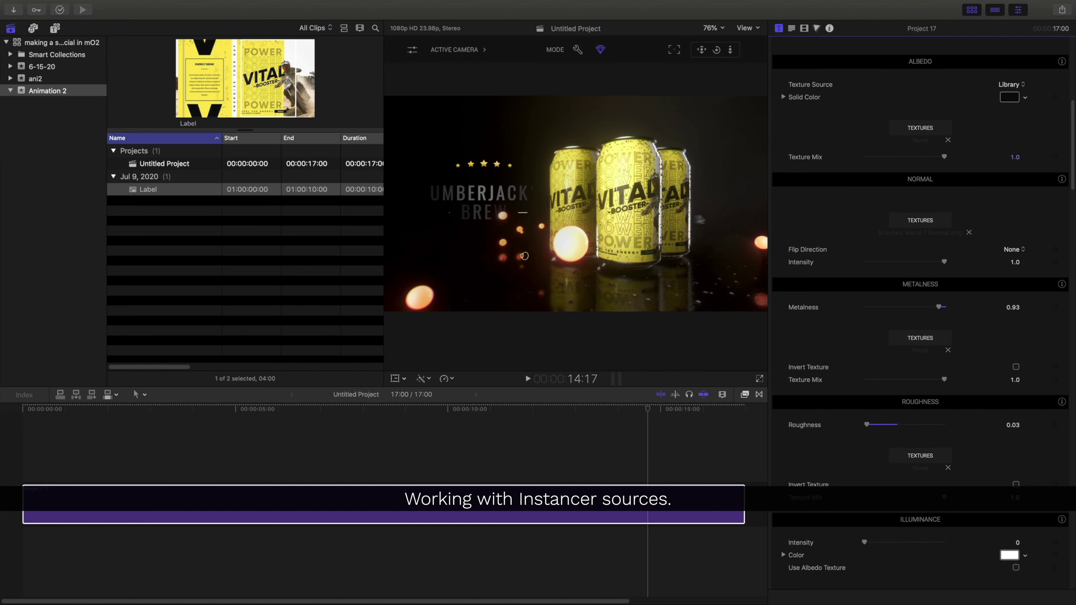
- Set the Hovering Spheres' source Sphere to Position X -0.15, Scale 0.46, and give it the instancer's material
click(580, 249)
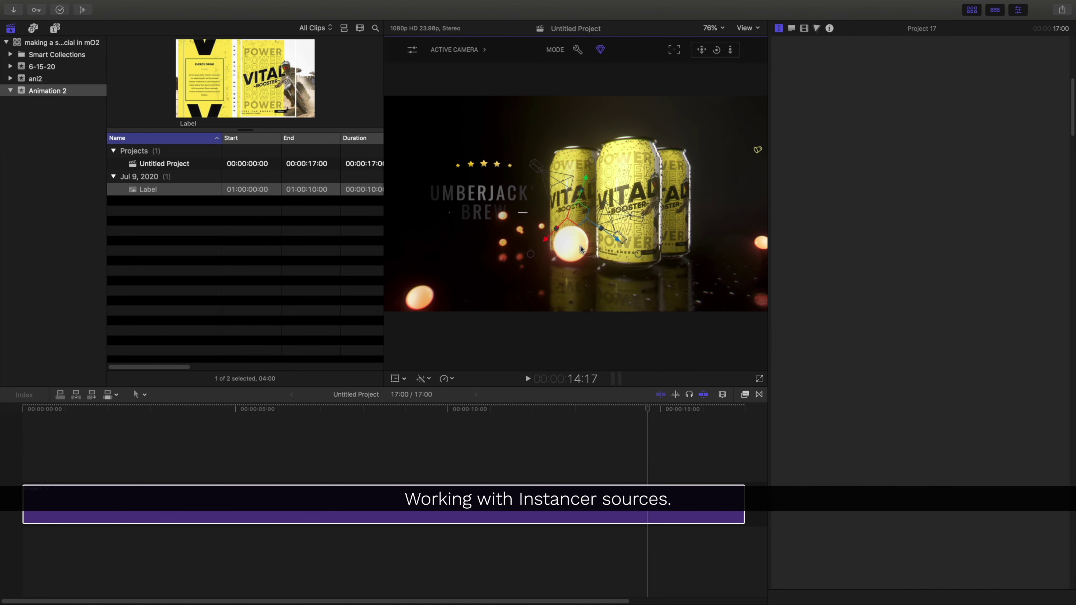
scroll(813, 188, up, 10)
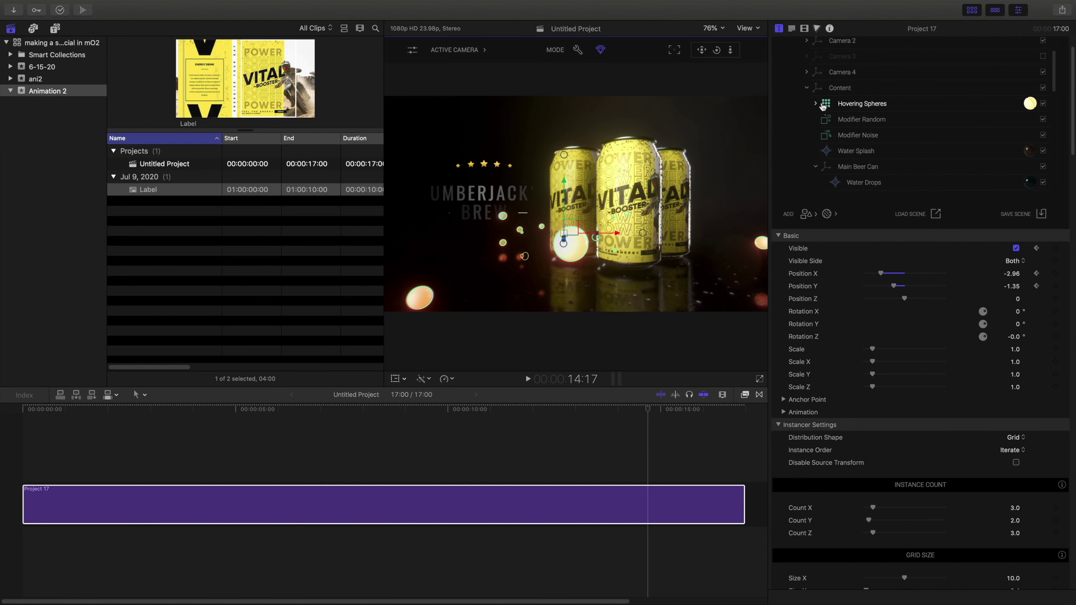
click(815, 104)
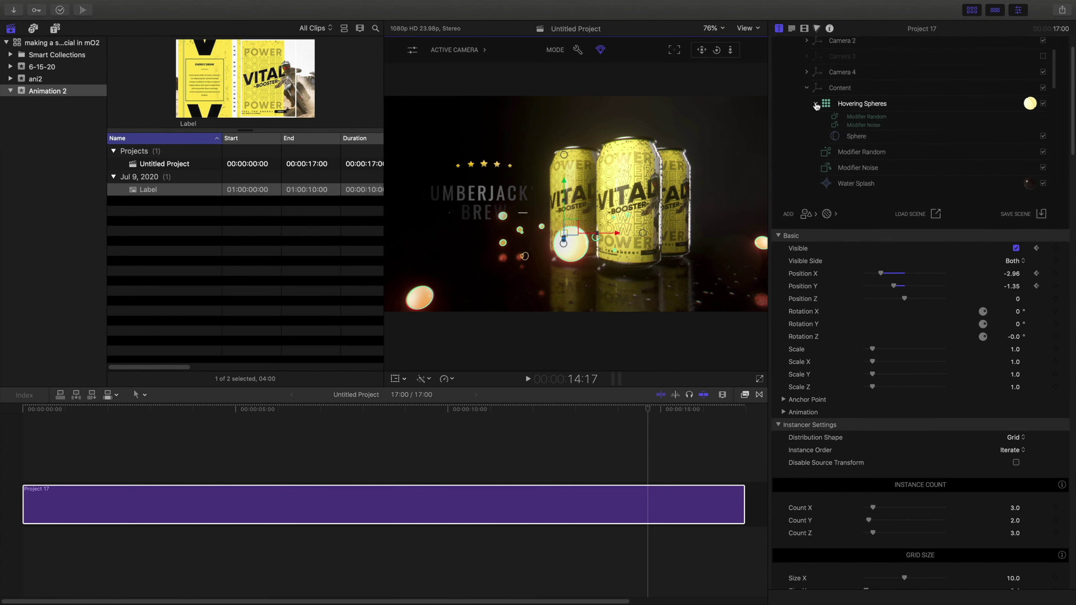
click(856, 136)
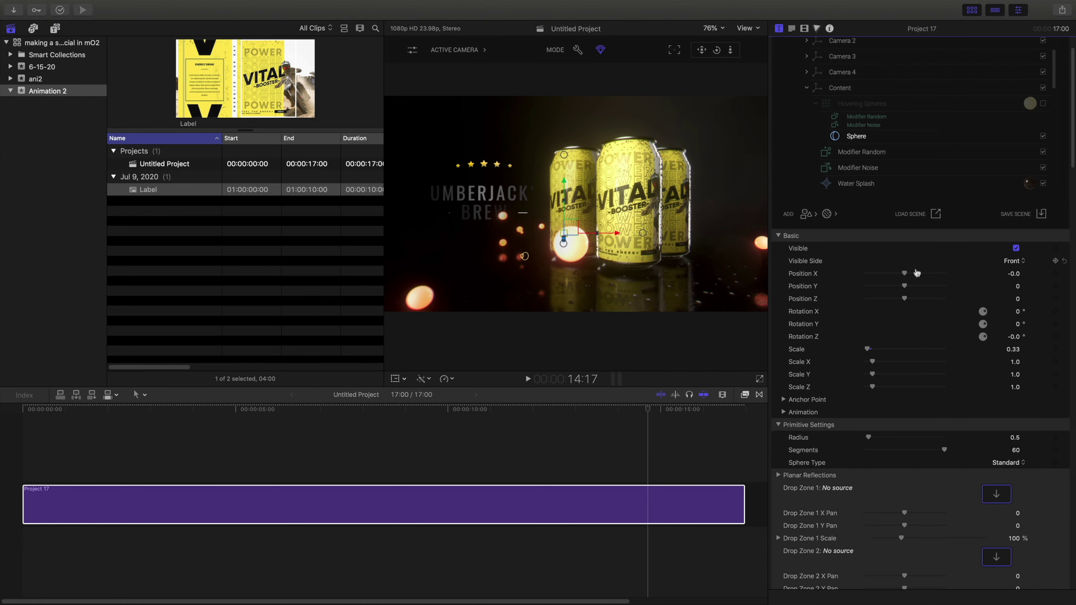
drag(903, 273, 902, 274)
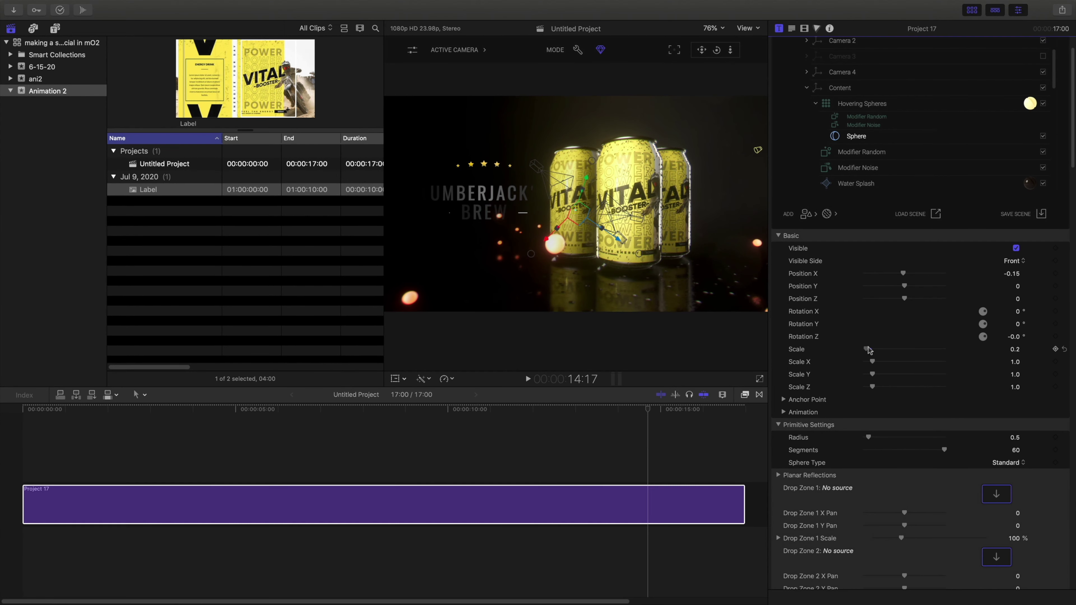
drag(866, 349, 868, 348)
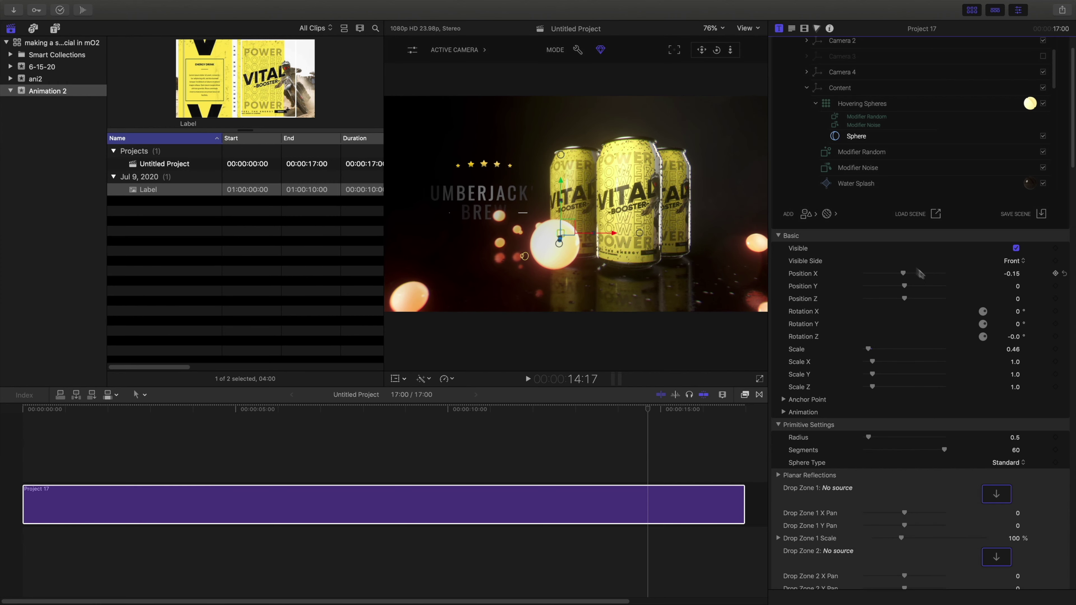
drag(1030, 104, 856, 139)
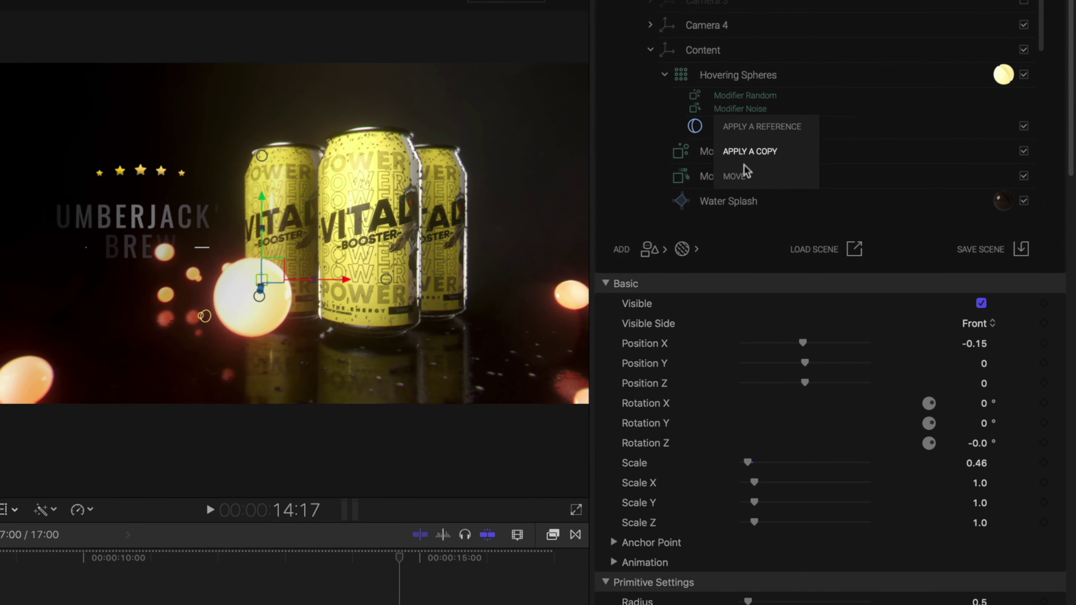
- Duplicate the Sphere and link the copy to the first Sphere's material as a reference
click(744, 177)
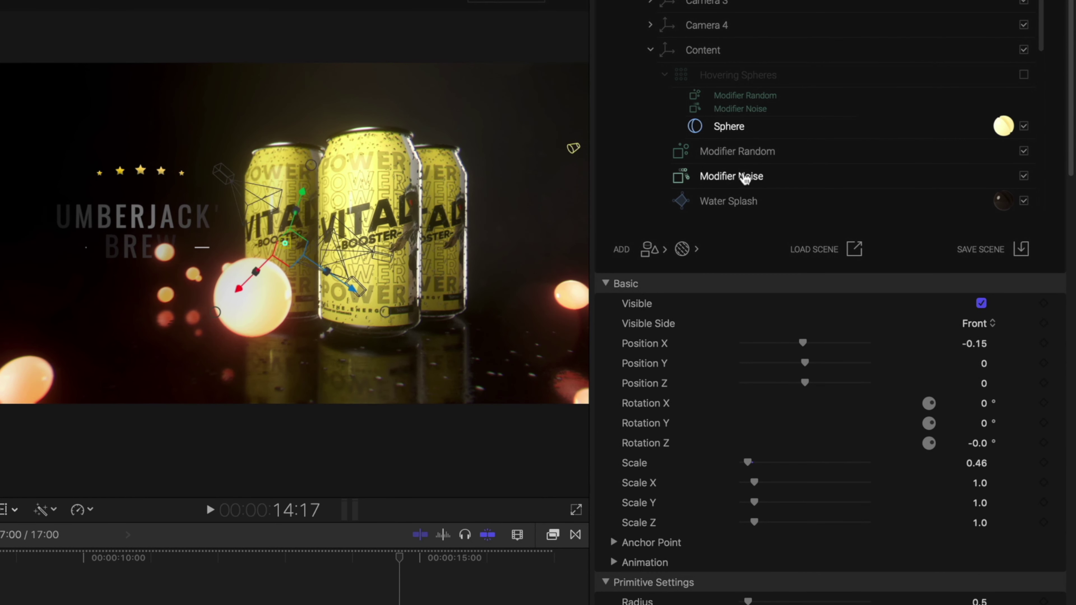
right_click(734, 127)
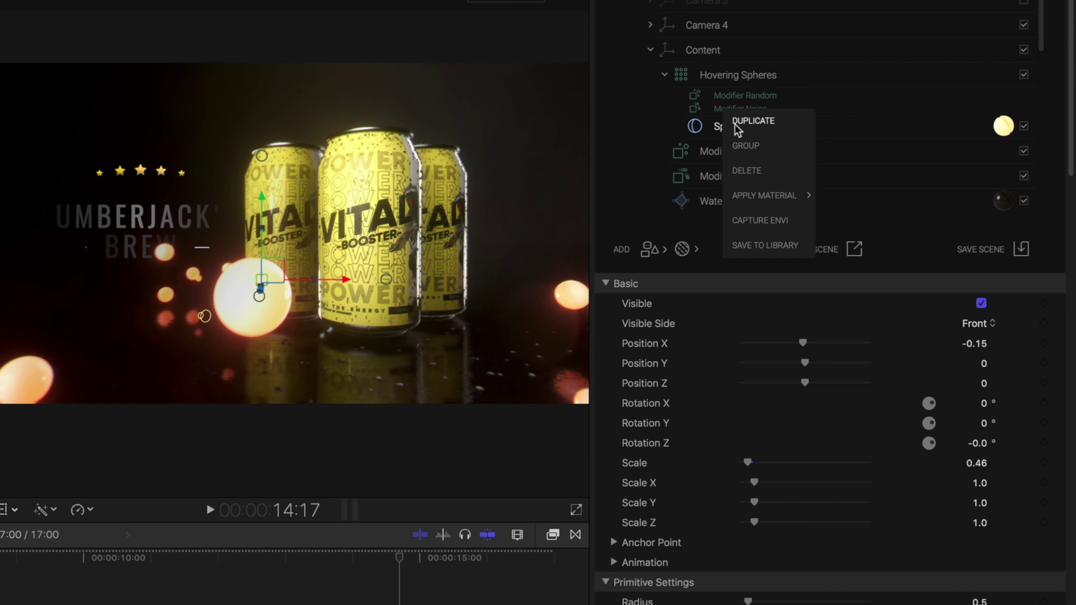
click(752, 121)
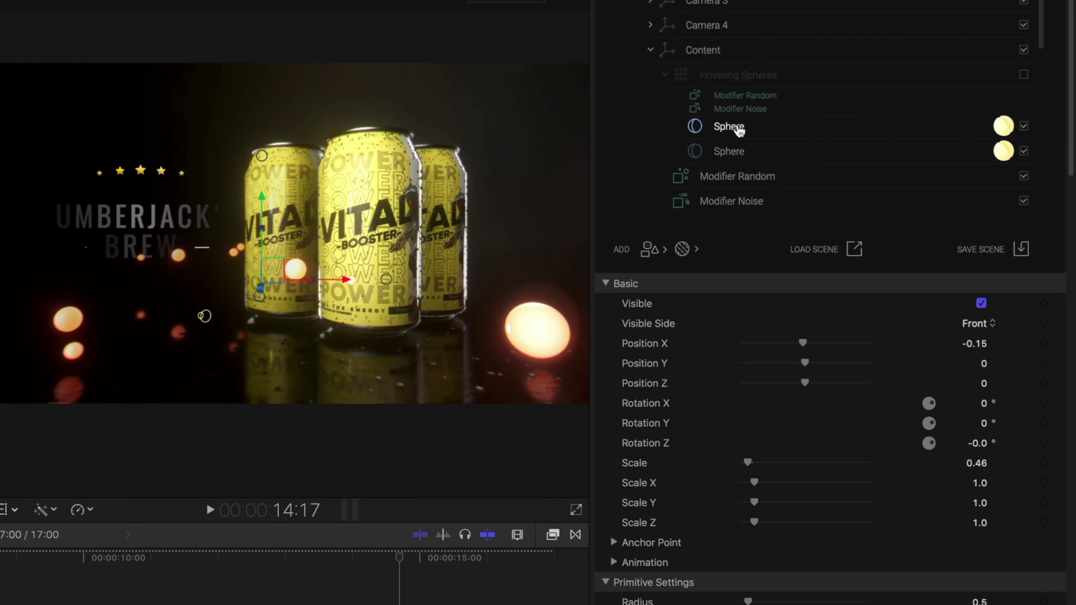
click(1004, 127)
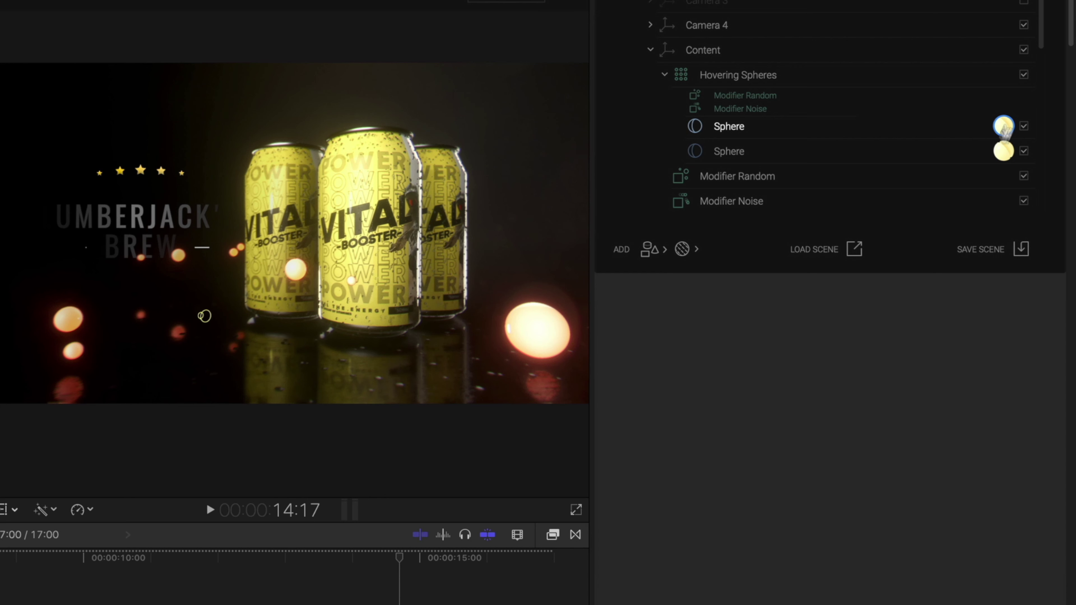
drag(1005, 129, 1004, 151)
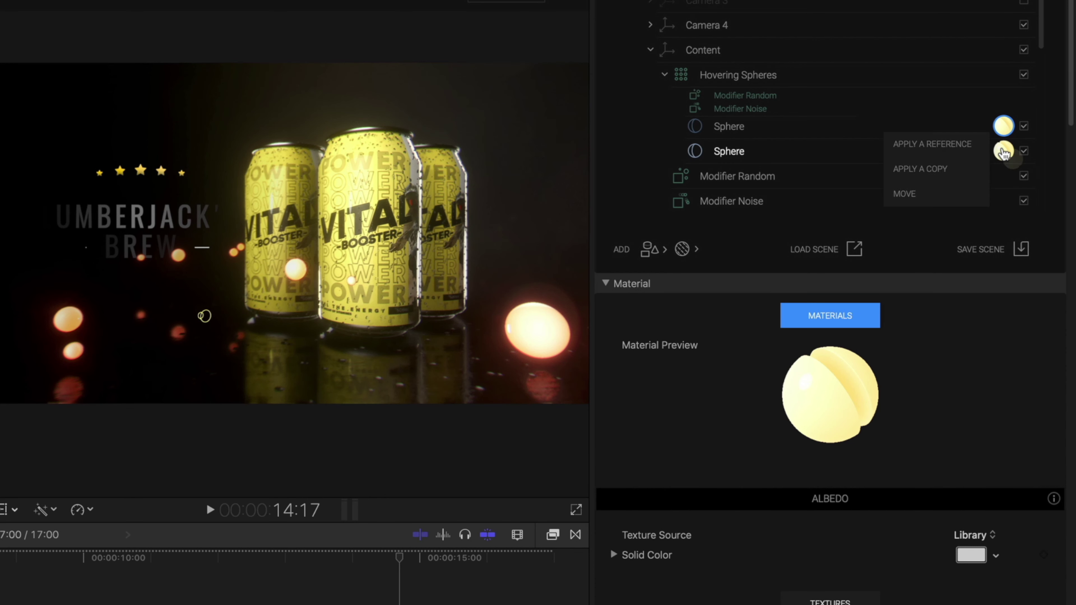
click(941, 148)
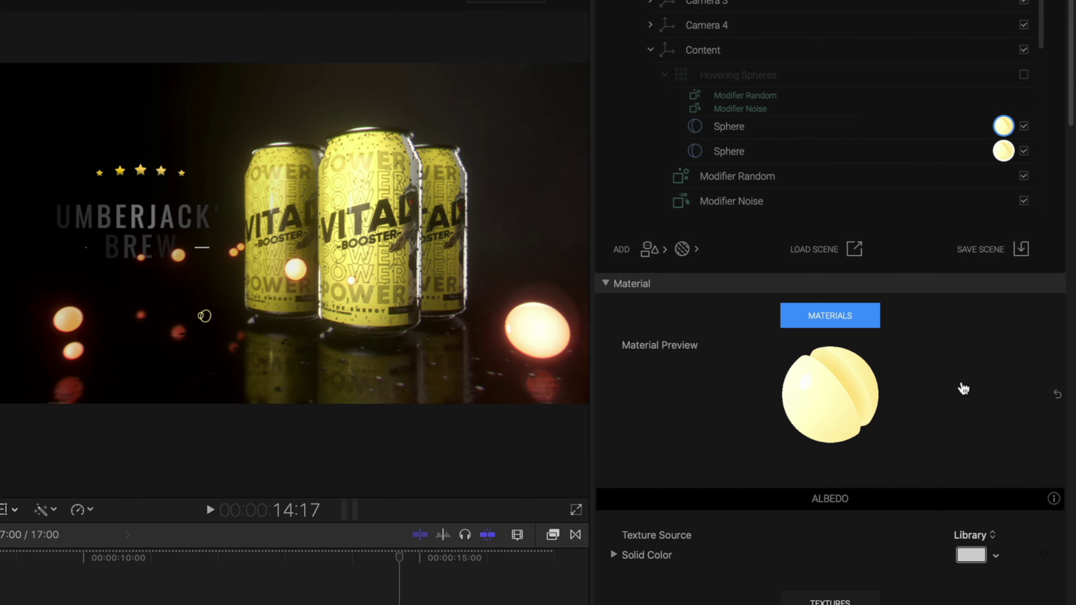
- Change the shared material's Illuminance Color from red to yellow
scroll(957, 383, down, 20)
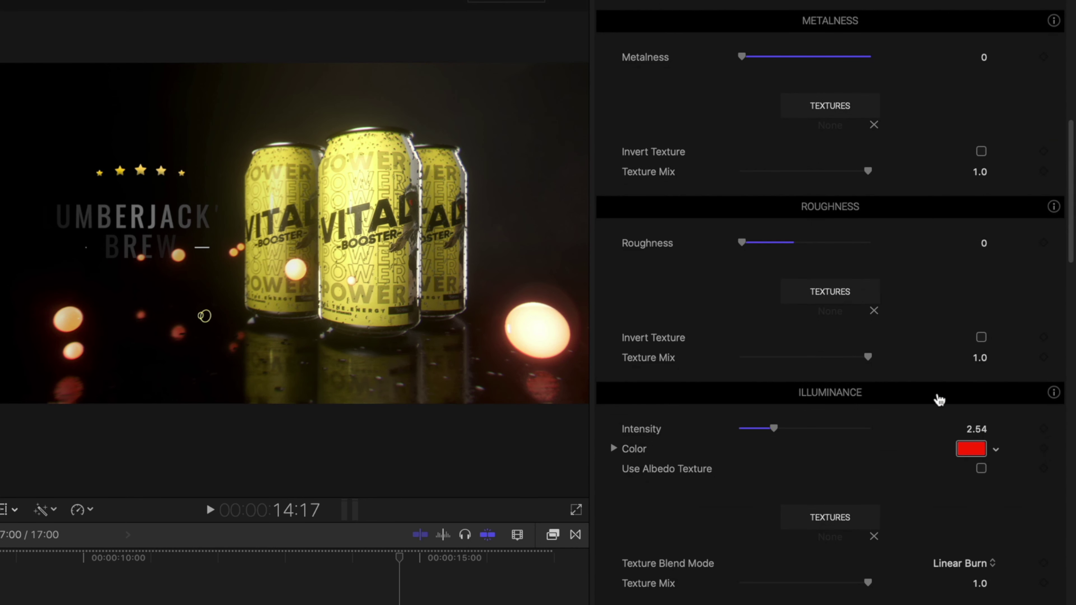
click(970, 448)
click(221, 467)
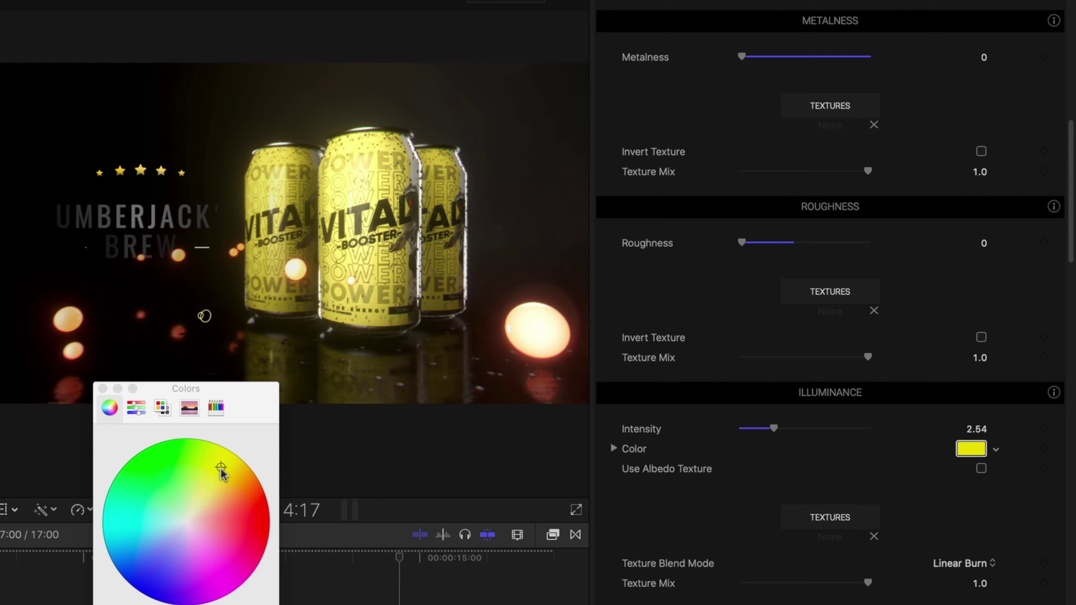
click(102, 389)
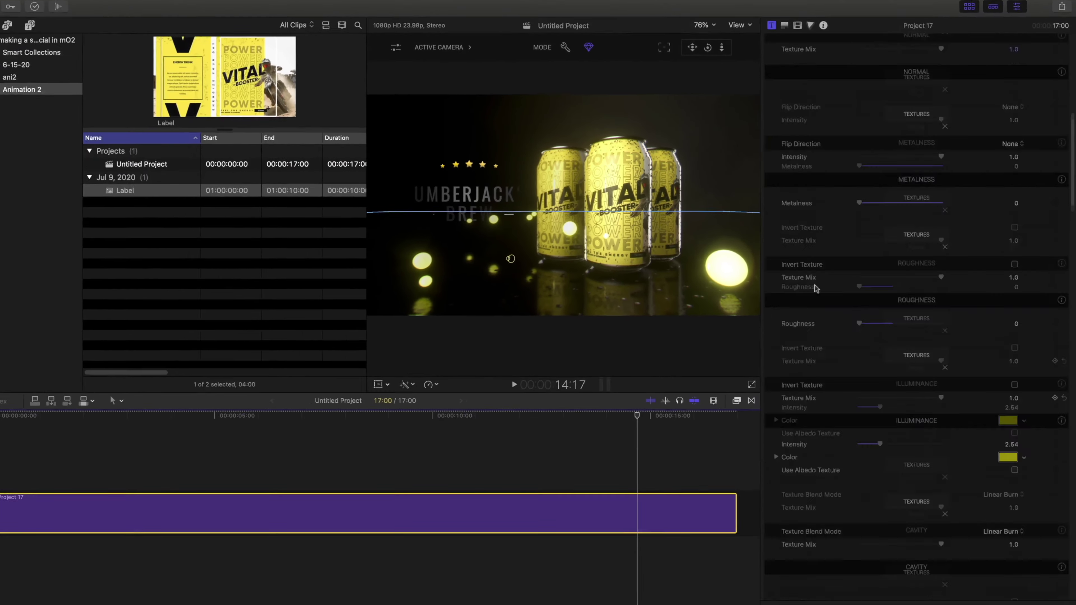
scroll(815, 285, up, 15)
scroll(821, 282, up, 3)
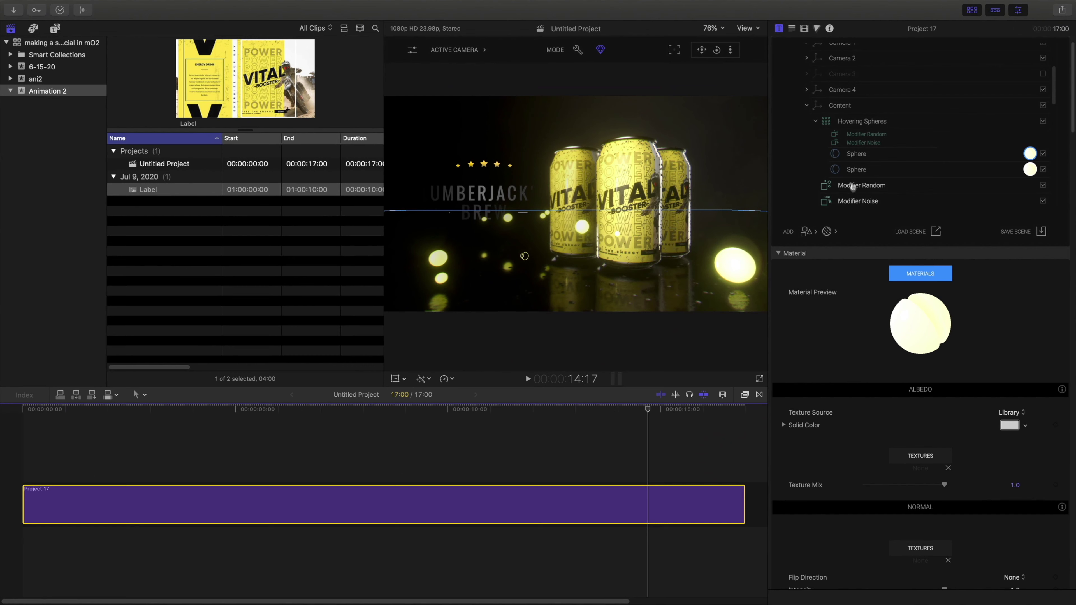
- Set sphere scale 0.4, Random position offsets X 6, Y 2, Z 5, and Noise Position Y 2.0
click(852, 156)
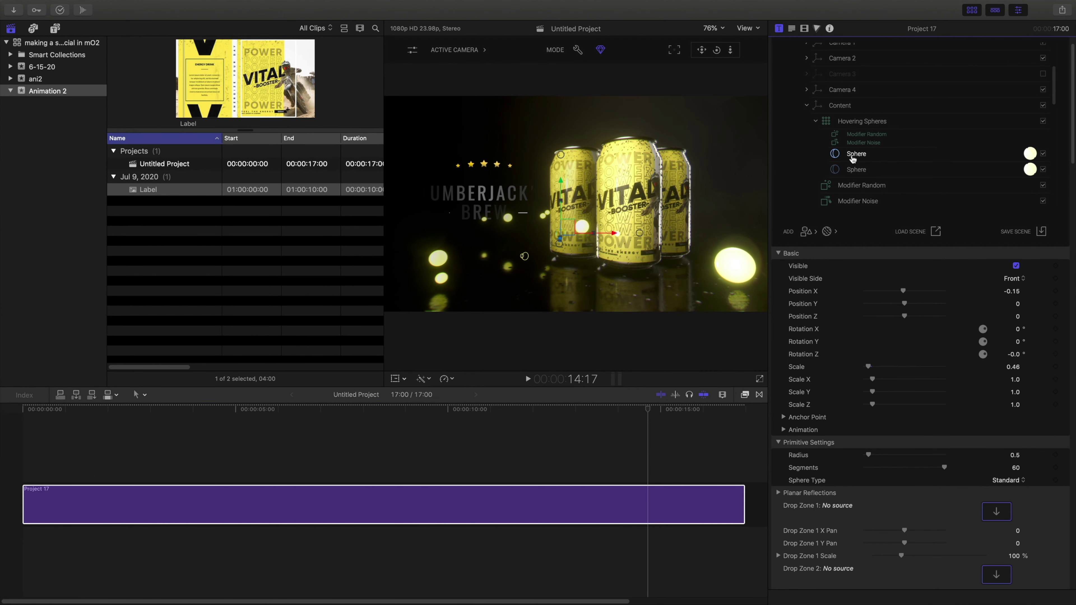
drag(869, 367, 868, 367)
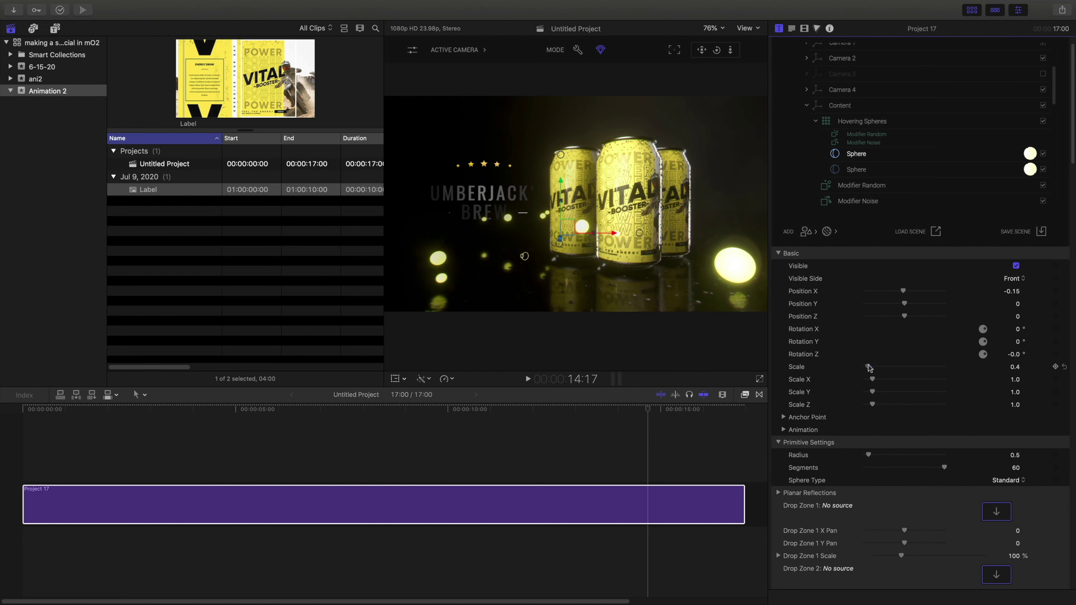
click(857, 137)
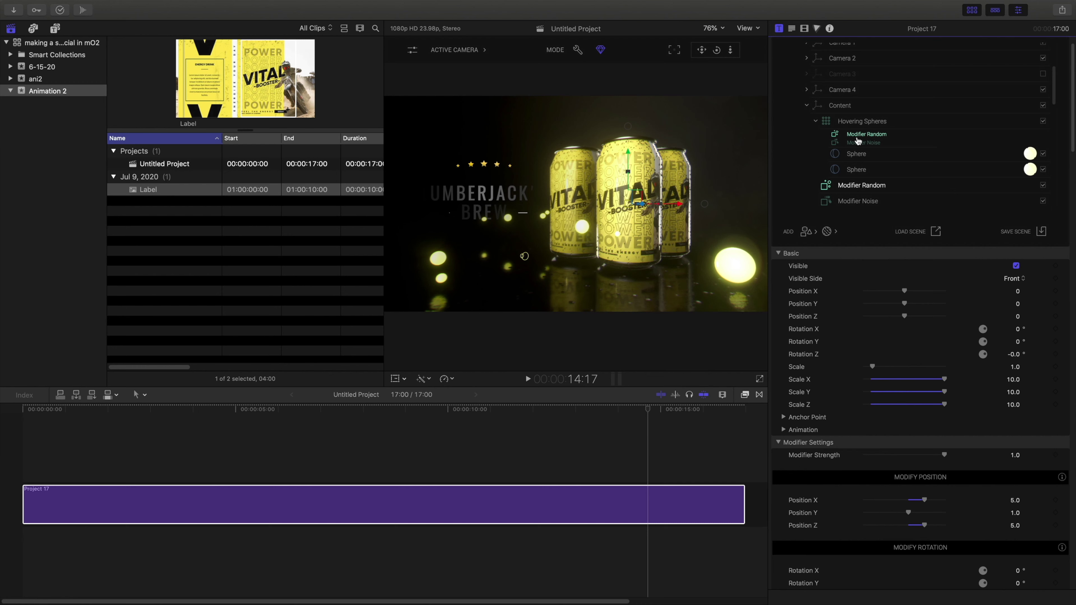
drag(856, 140, 856, 164)
scroll(898, 479, down, 1)
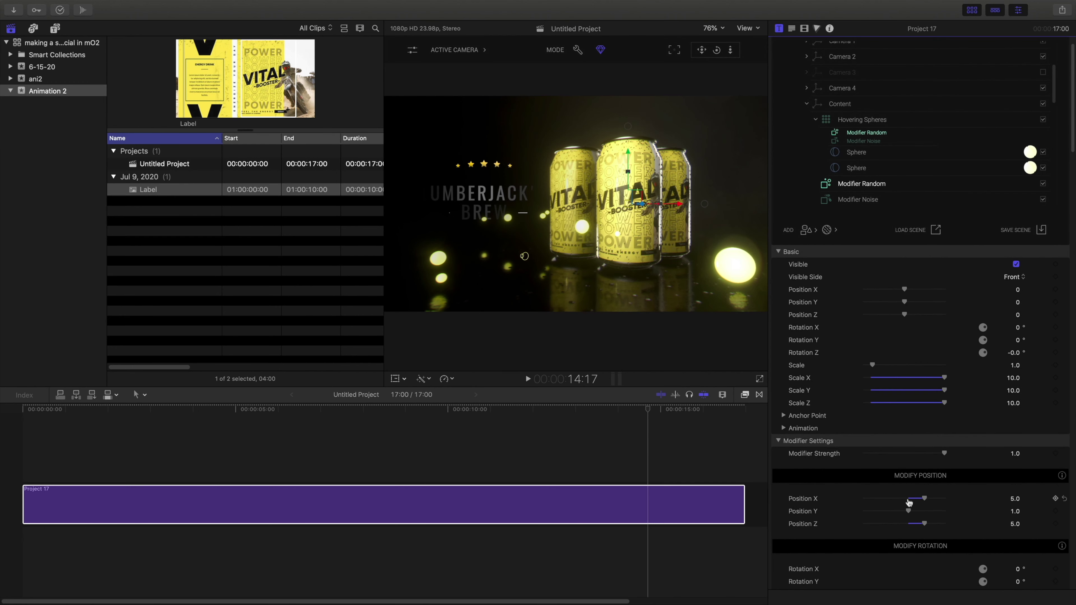
drag(908, 513, 926, 499)
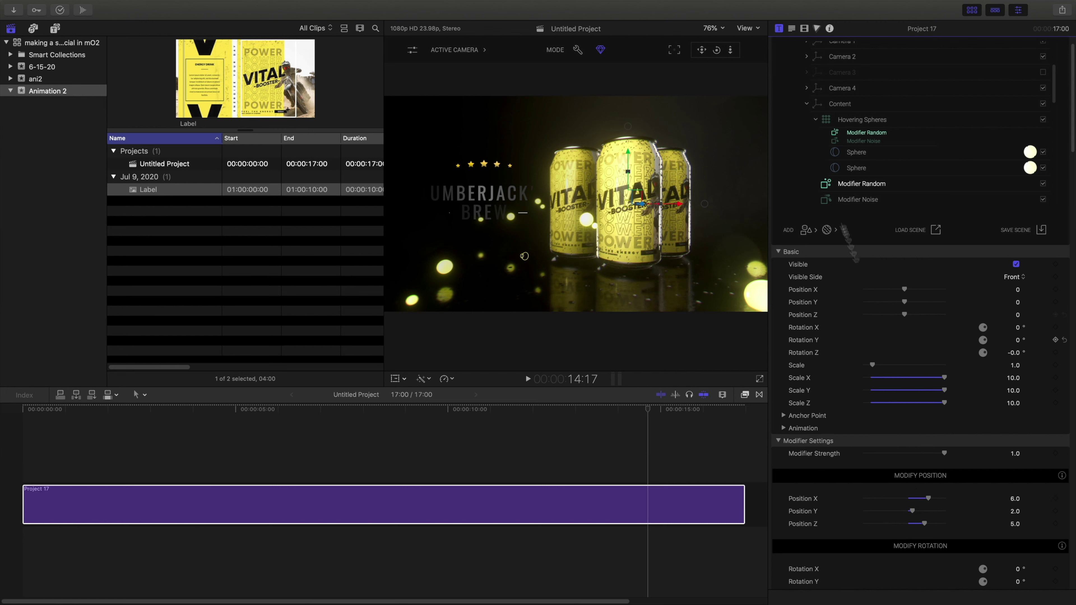
click(872, 142)
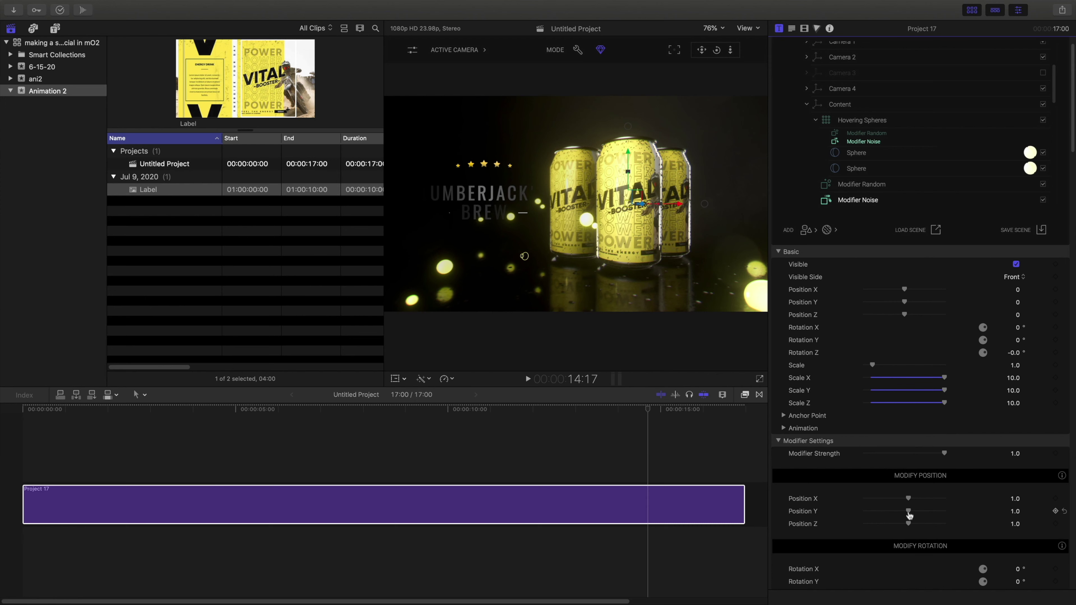
drag(909, 512, 910, 510)
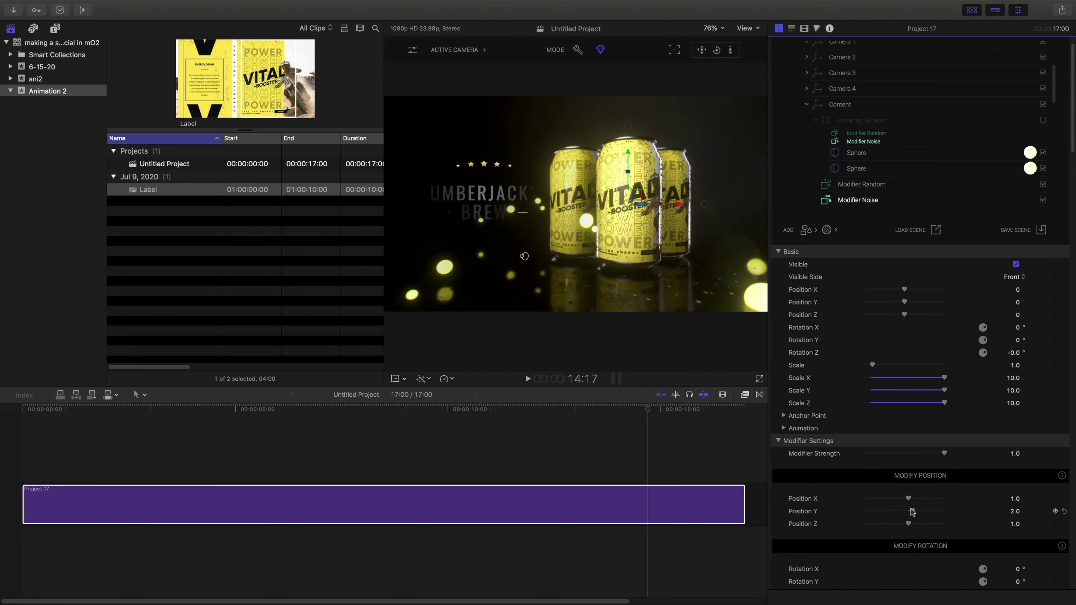
- Play the commercial from the start, then select First Scene BG to show its parameters
click(24, 409)
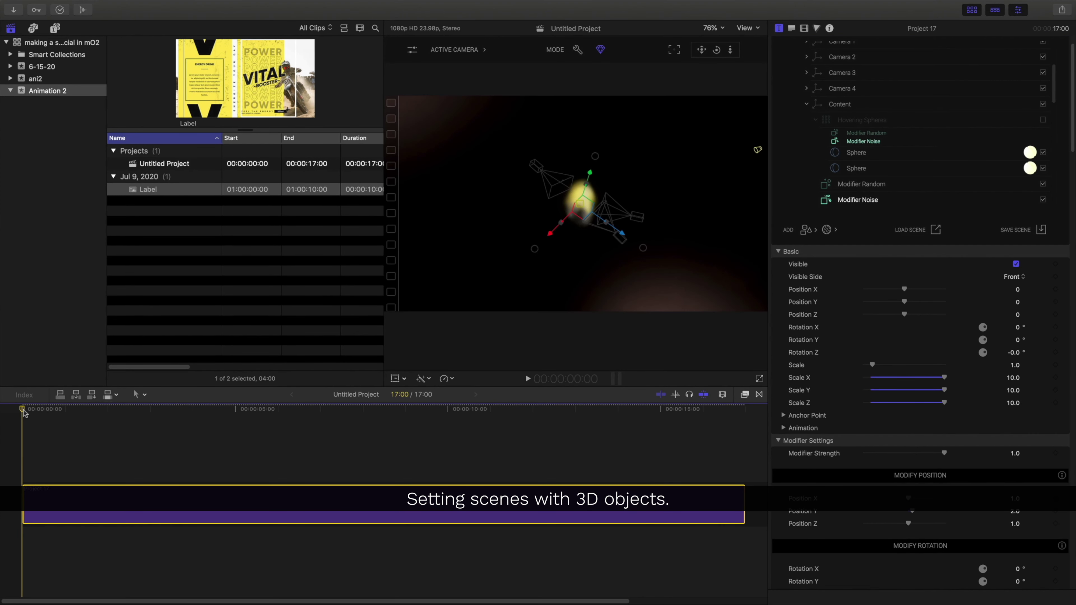
key(space)
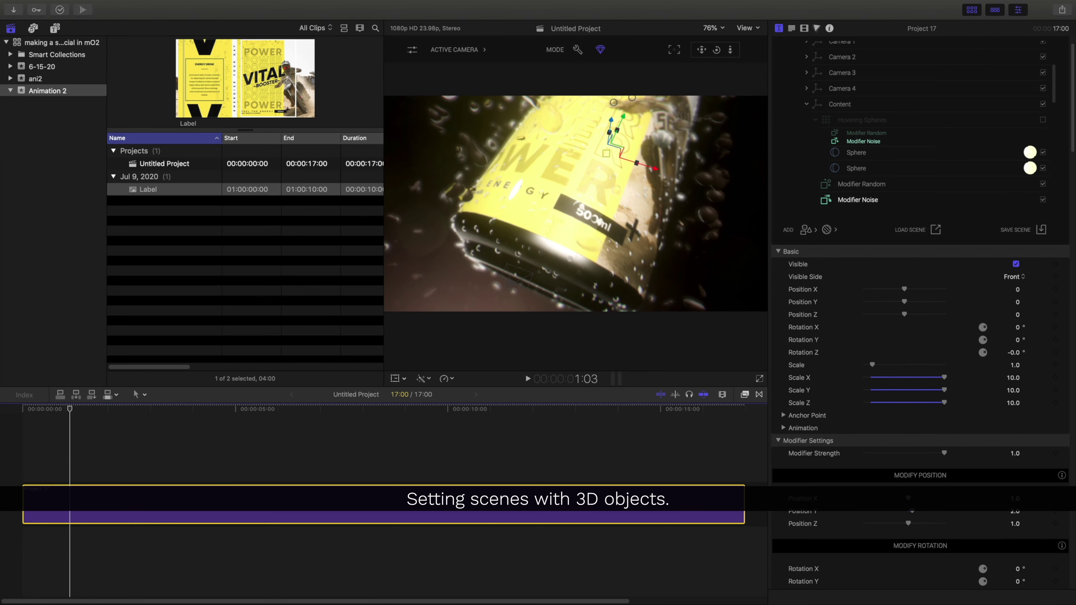
scroll(846, 146, down, 5)
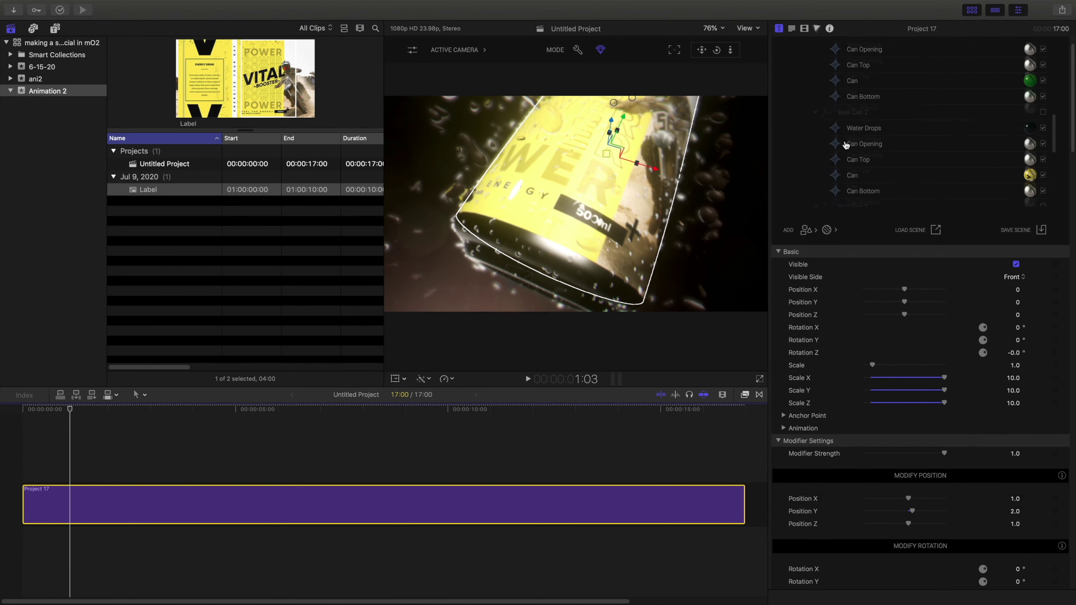
scroll(846, 146, down, 5)
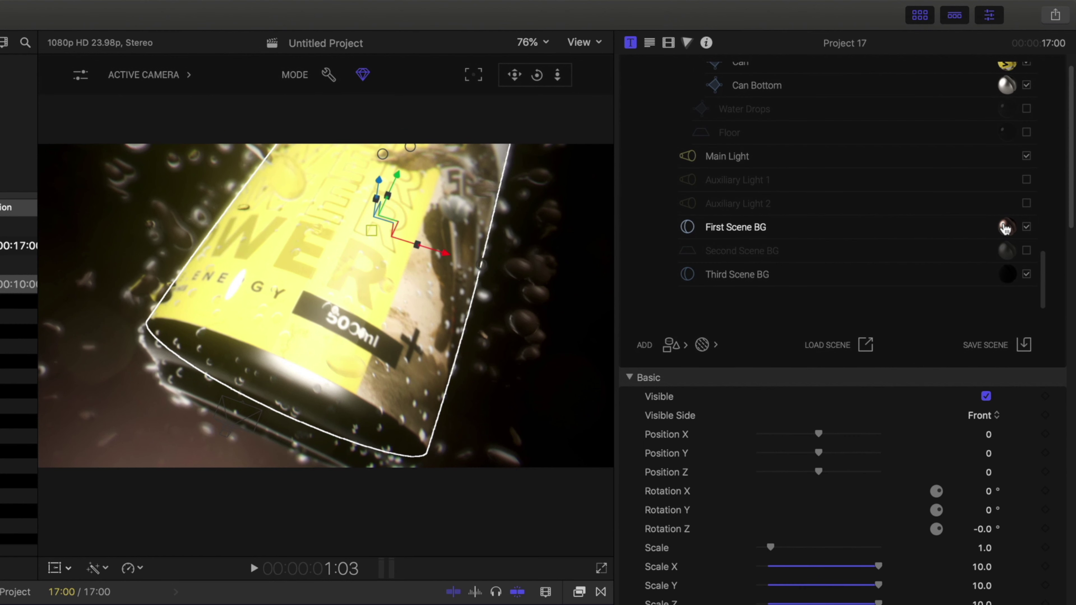
click(760, 233)
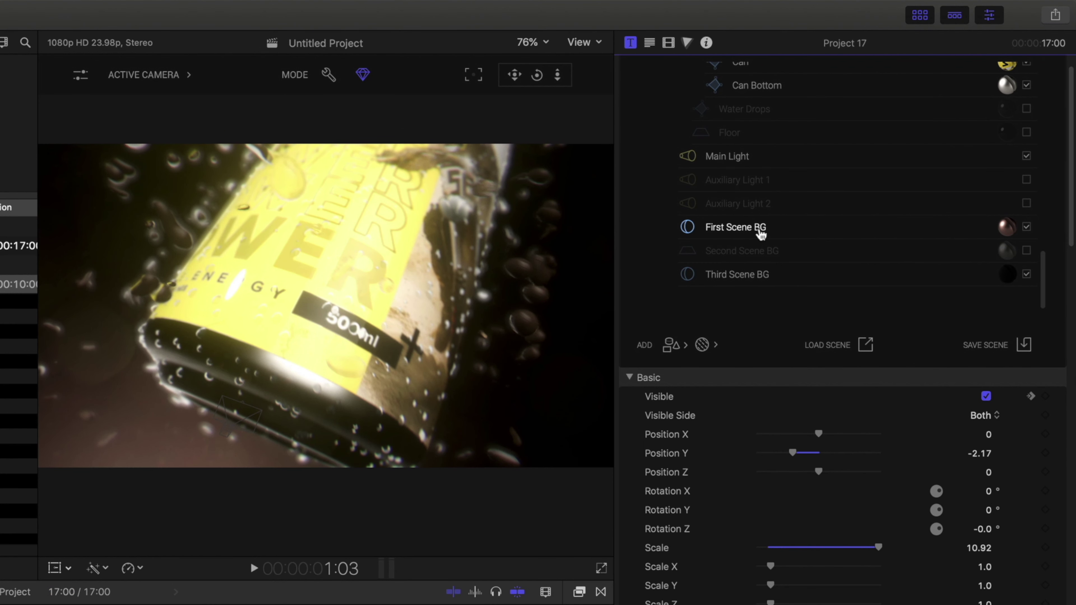
- Switch to the Perspective camera, hide Libraries, dolly out, and move the playhead later
click(131, 75)
click(140, 129)
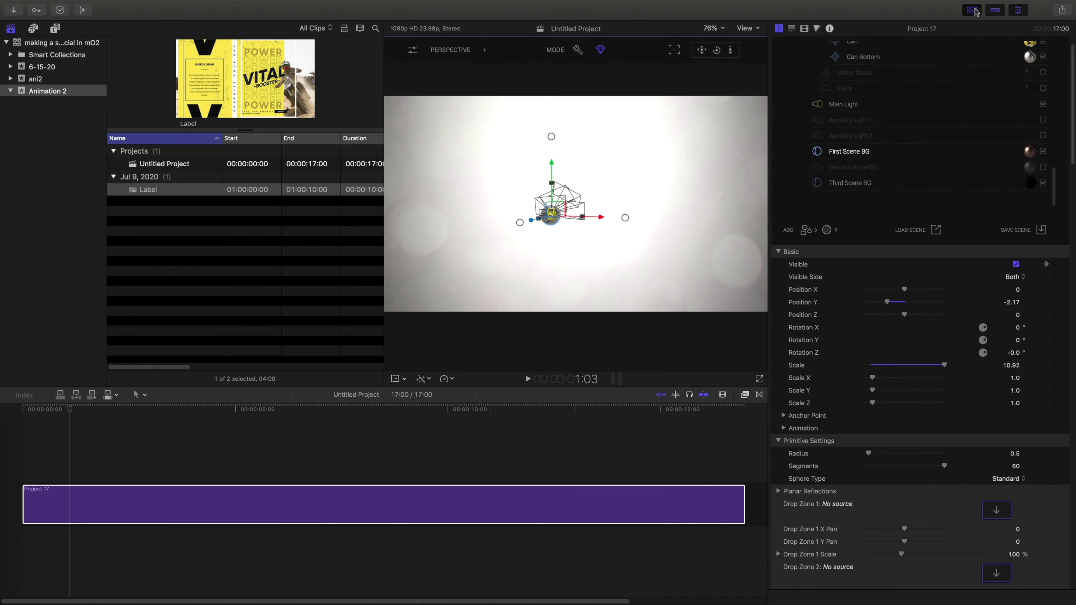
click(971, 9)
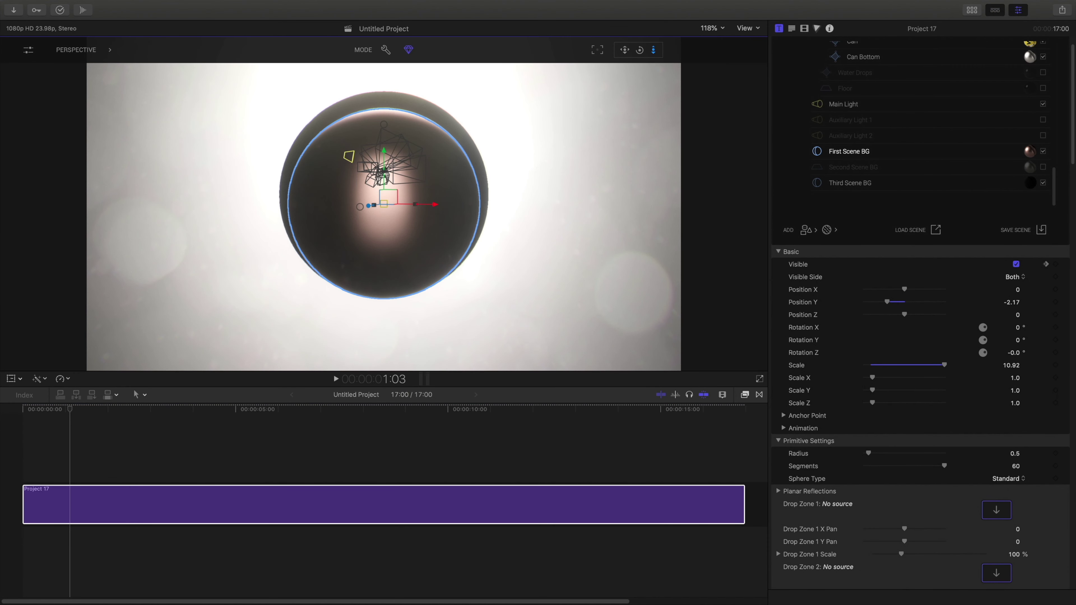
drag(653, 50, 624, 68)
drag(22, 408, 608, 428)
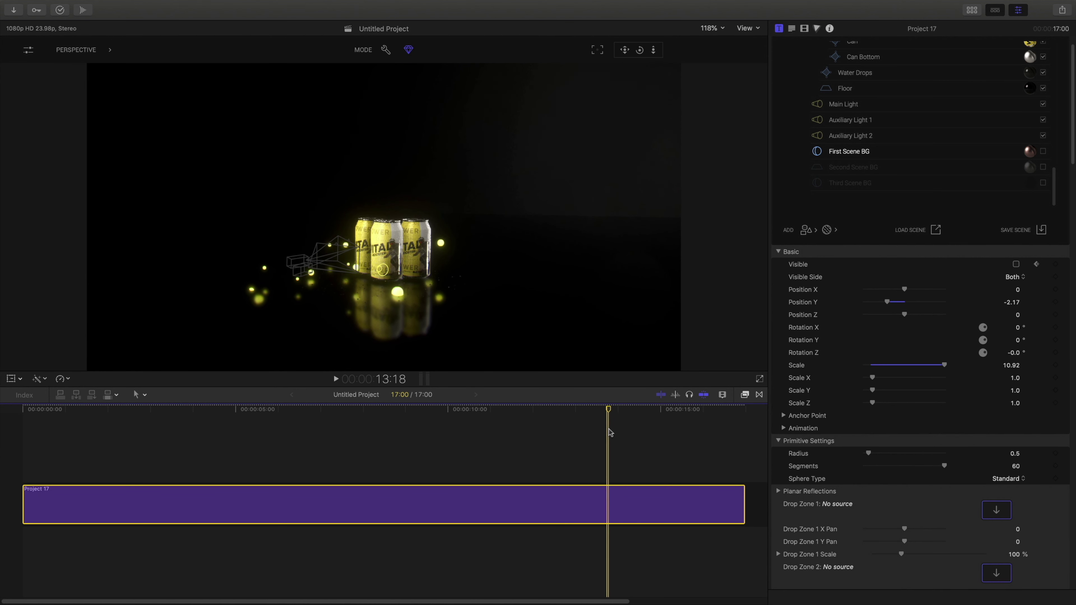
- Set the Hovering Spheres instancer grid to Size 15 × 13 × 14 with Count Y 4
click(405, 299)
scroll(910, 381, down, 3)
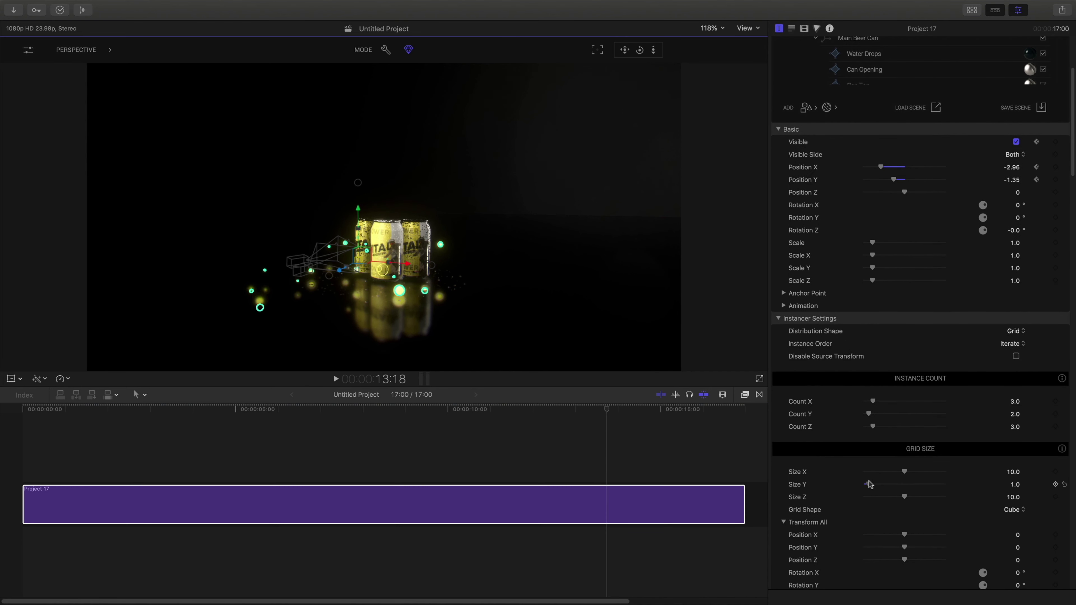
drag(869, 484, 926, 472)
key(Tab)
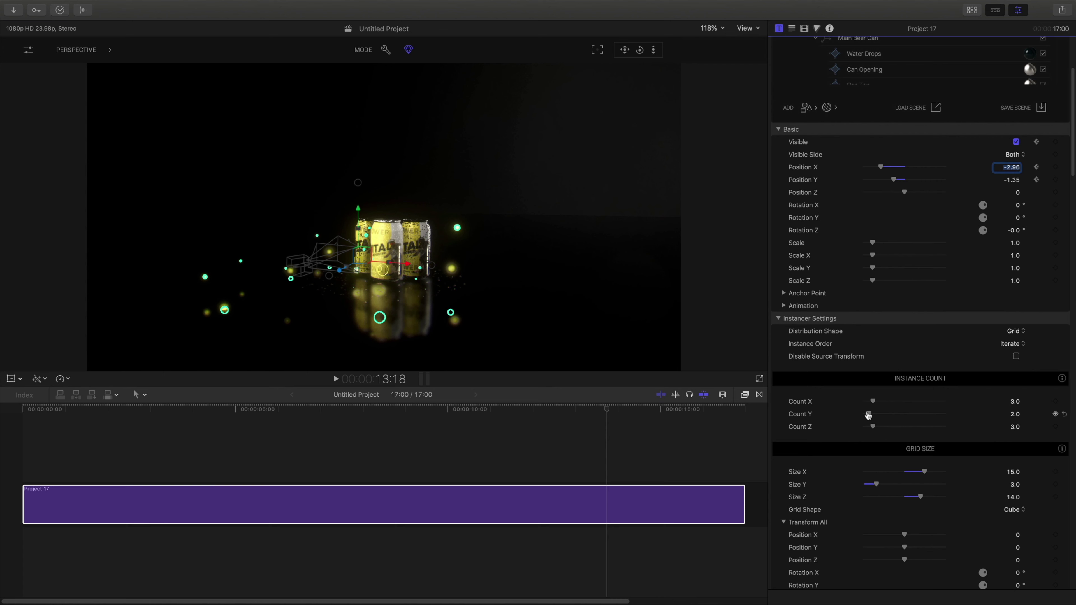
drag(868, 414, 876, 414)
drag(875, 484, 917, 484)
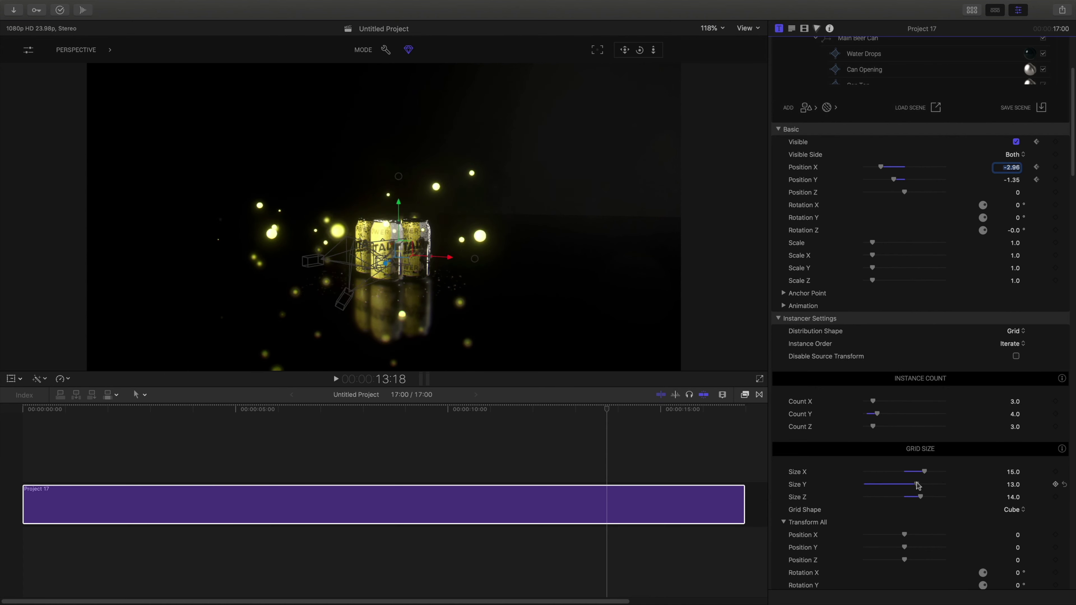
scroll(895, 250, up, 5)
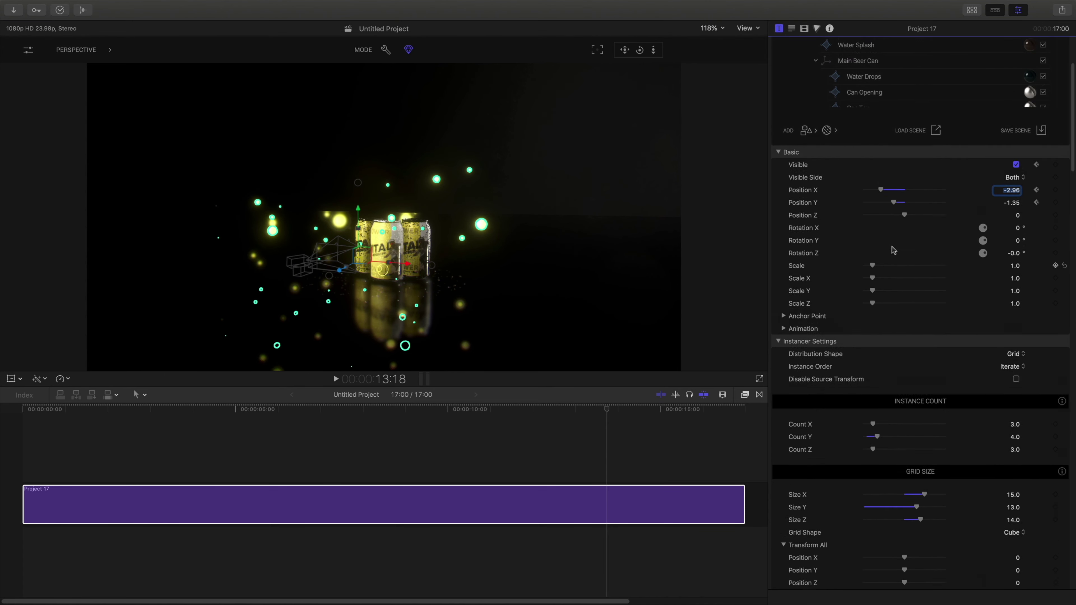
- Change First Scene BG's Albedo Solid Color to near-white and scrub to preview the first scene
click(50, 409)
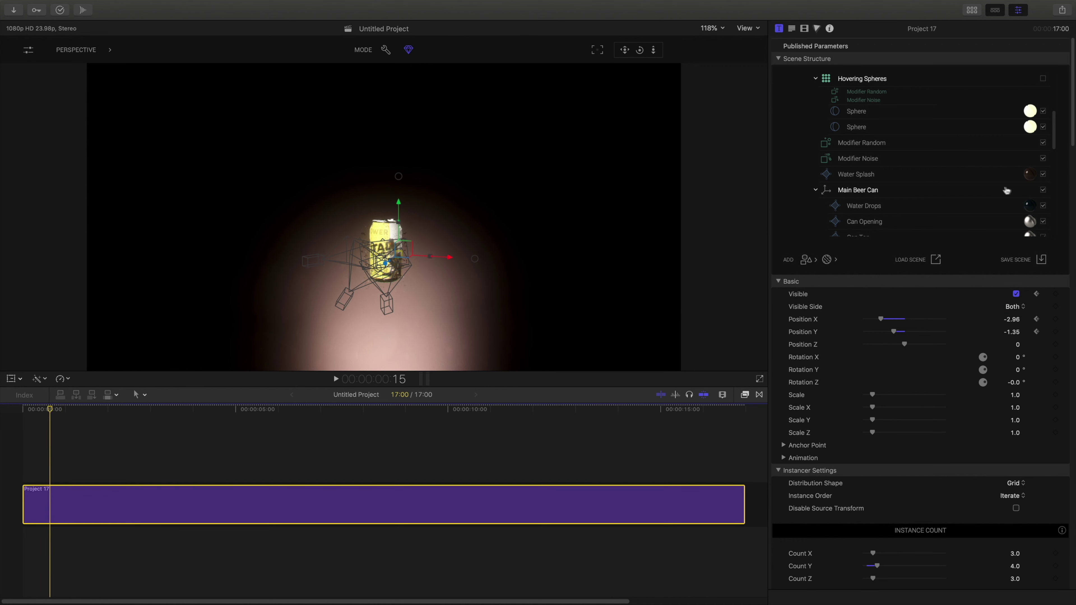
scroll(1002, 189, down, 6)
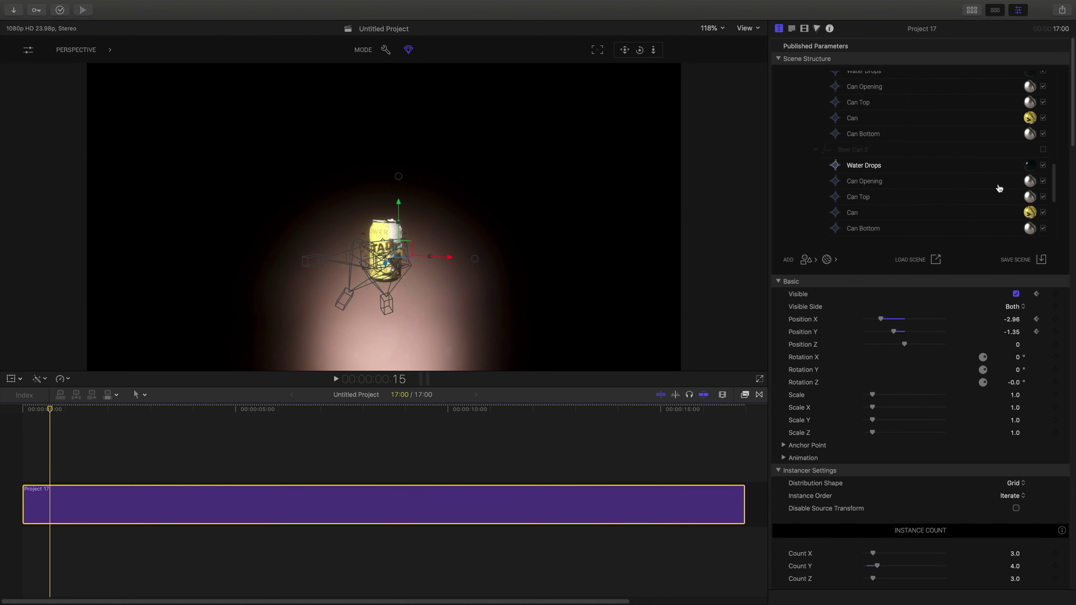
scroll(999, 188, down, 1)
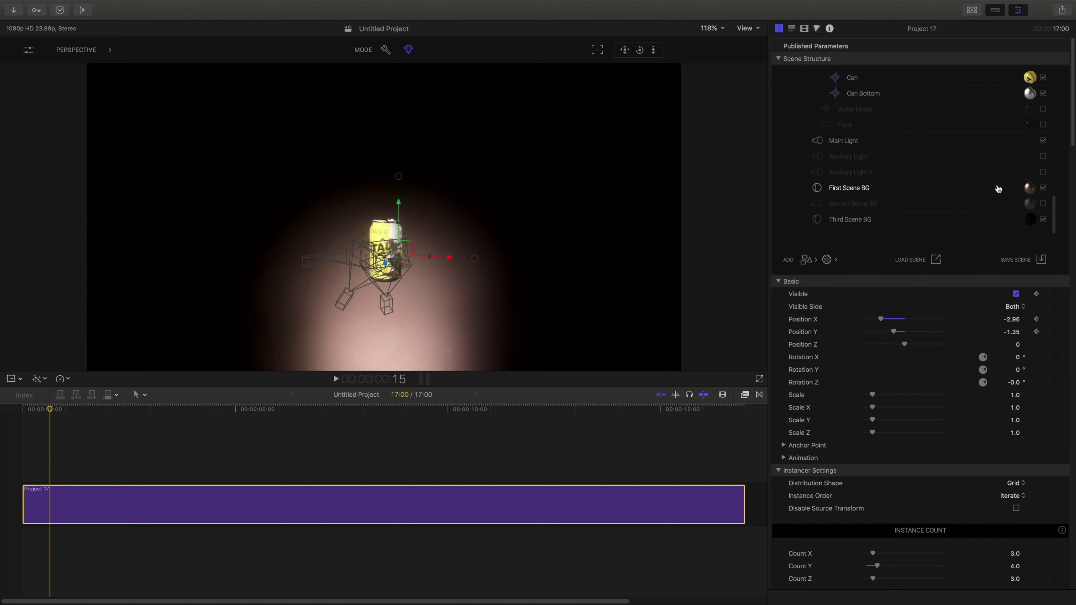
click(1030, 188)
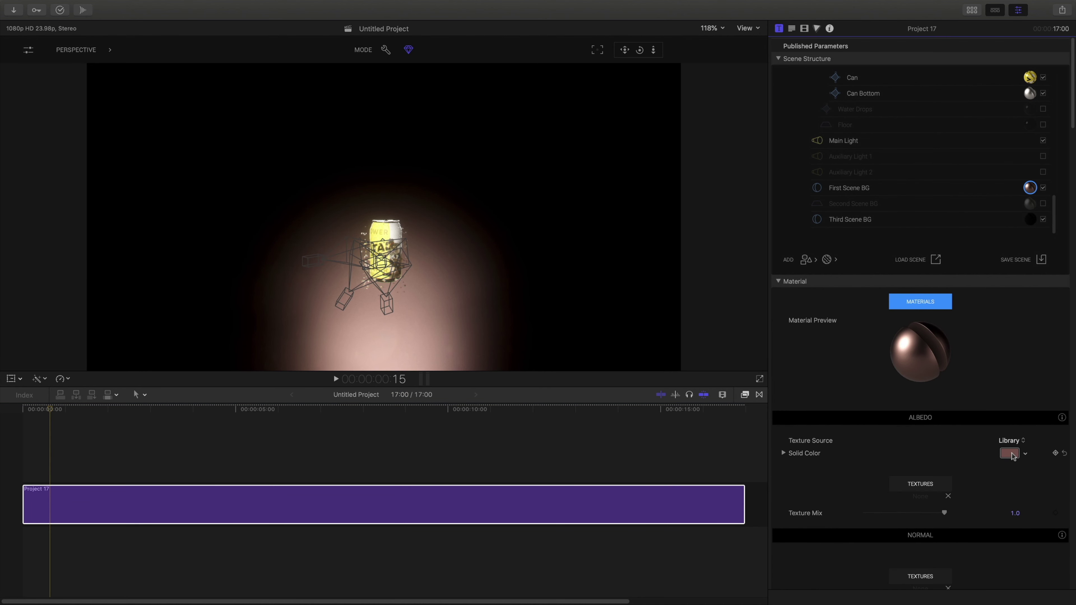
click(1012, 454)
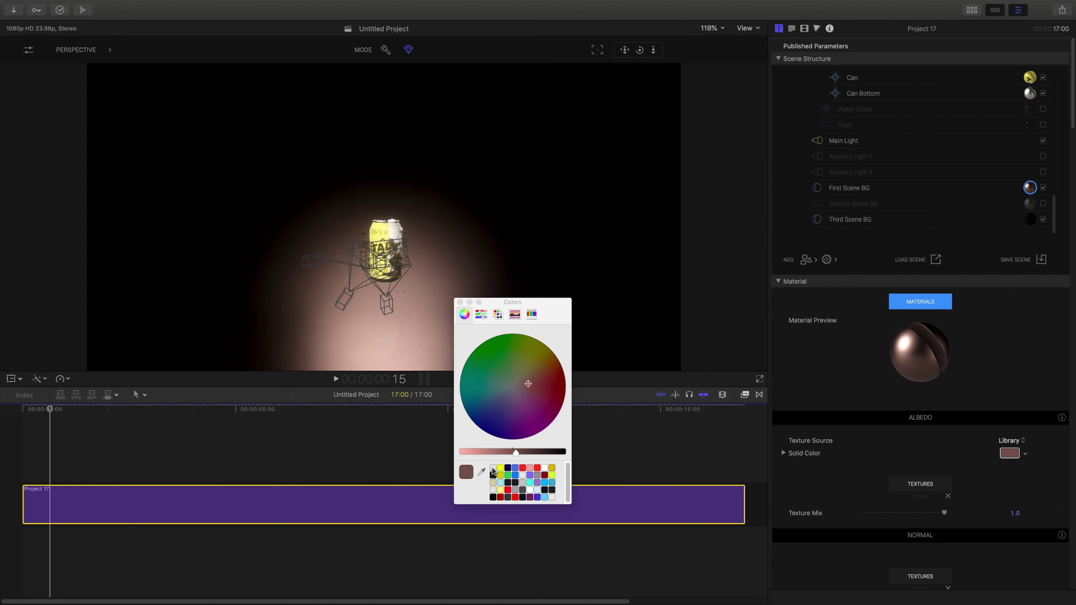
click(493, 468)
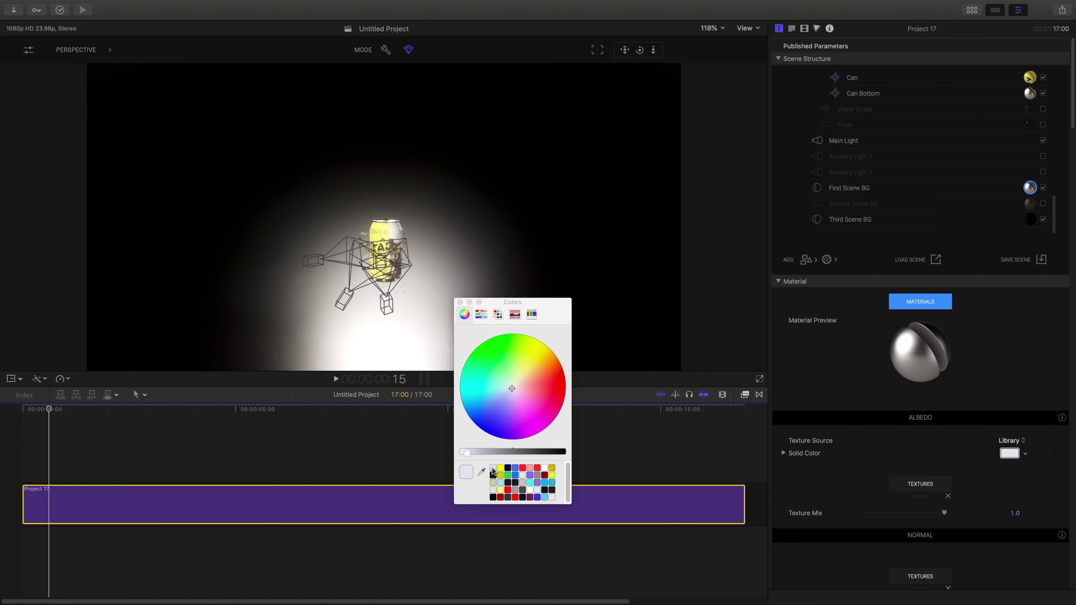
click(459, 302)
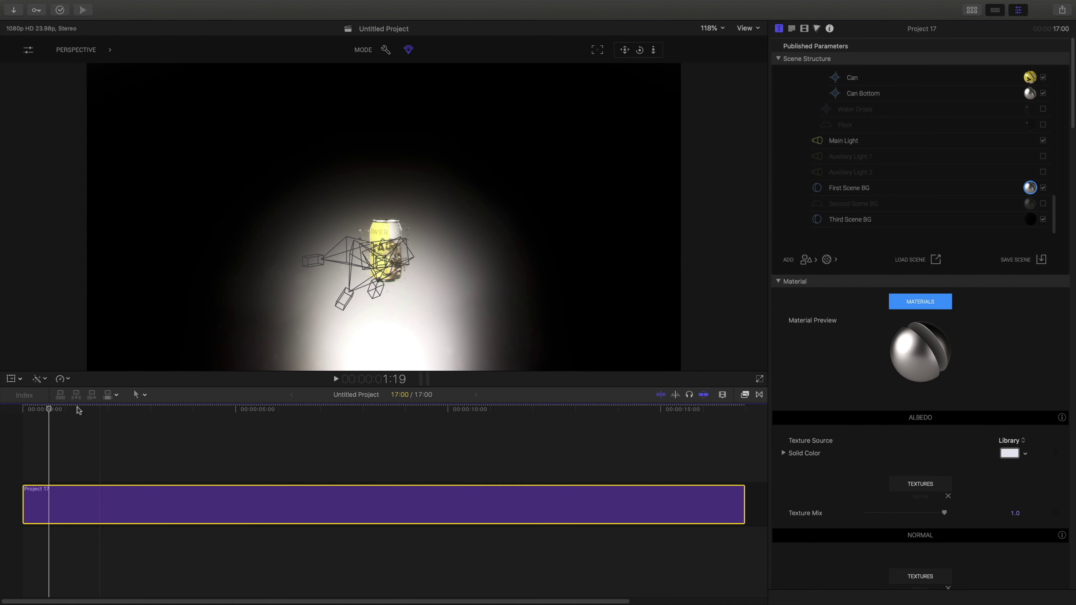
drag(71, 410, 369, 430)
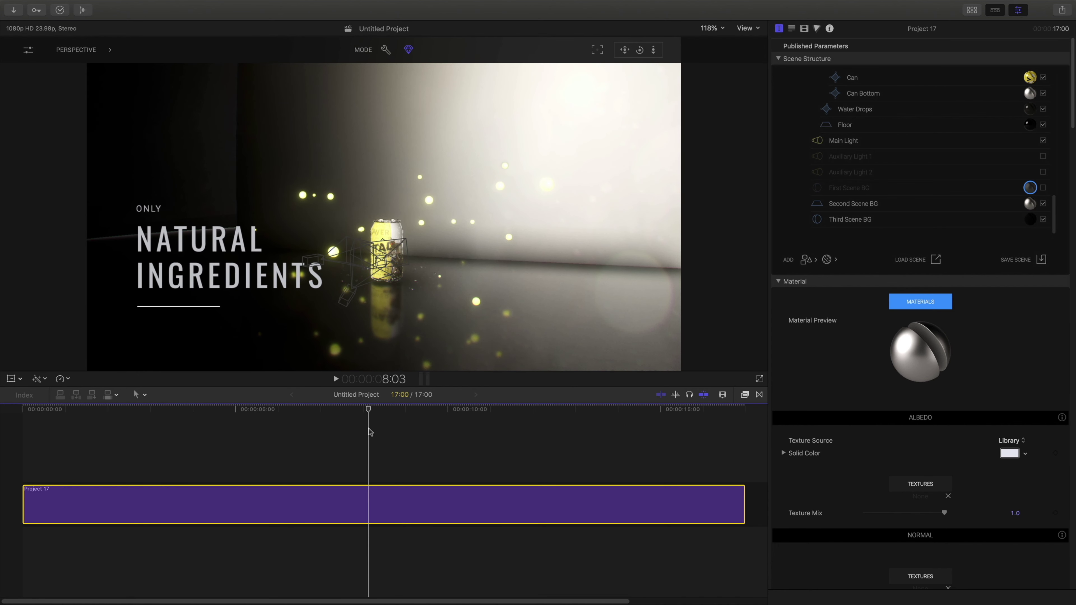
- Set the Second Scene BG material's Albedo Solid Color to yellow
click(1029, 188)
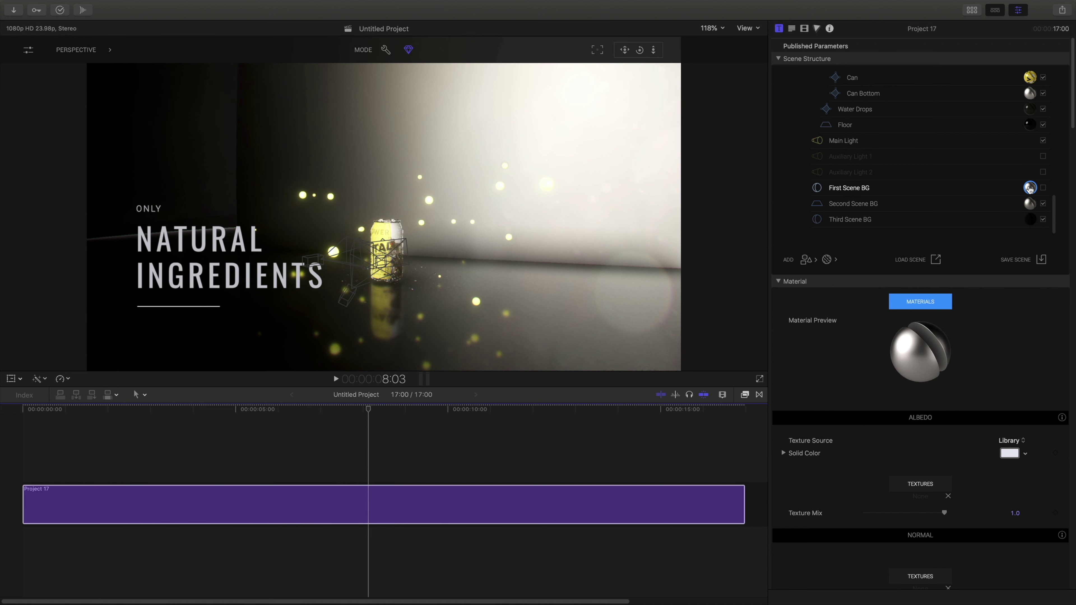
click(1030, 203)
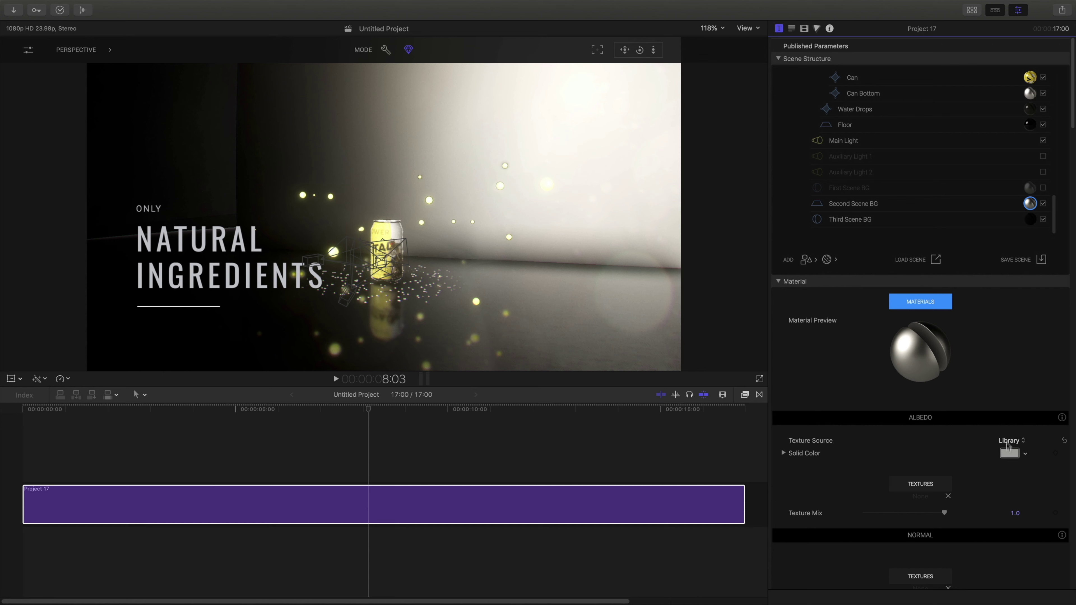
click(1009, 453)
click(500, 468)
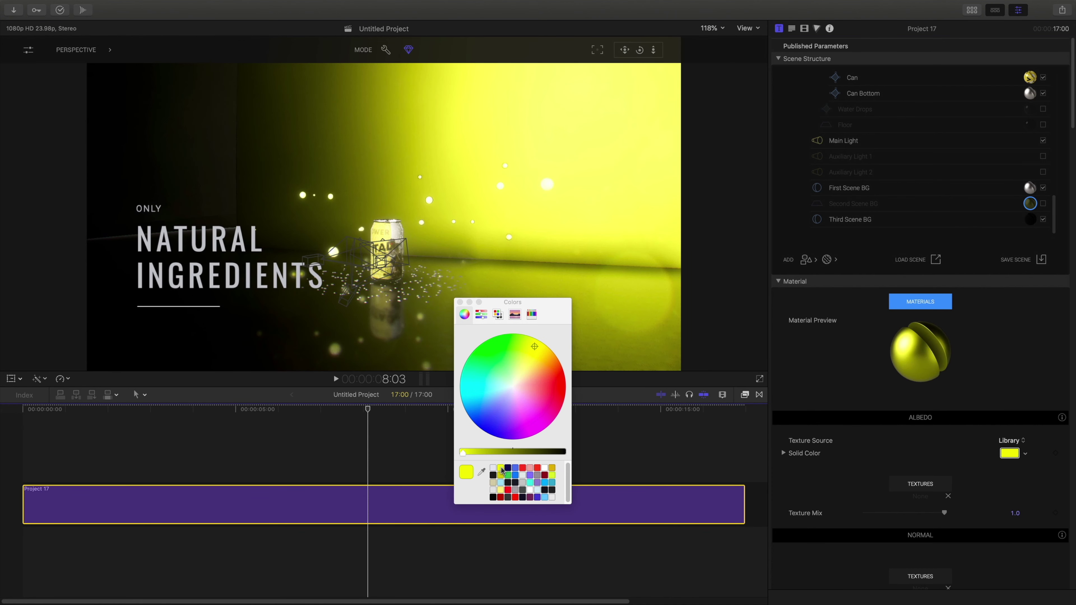
click(459, 301)
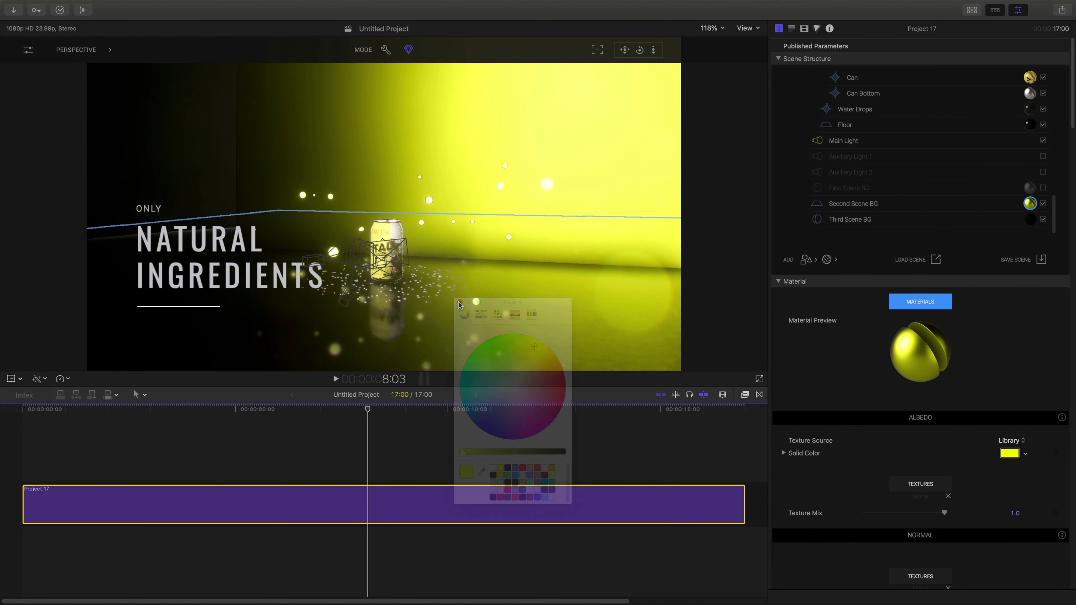
- Set the second background's Metalness to 0.95 and Roughness to 0.29
scroll(871, 437, down, 5)
scroll(872, 438, down, 2)
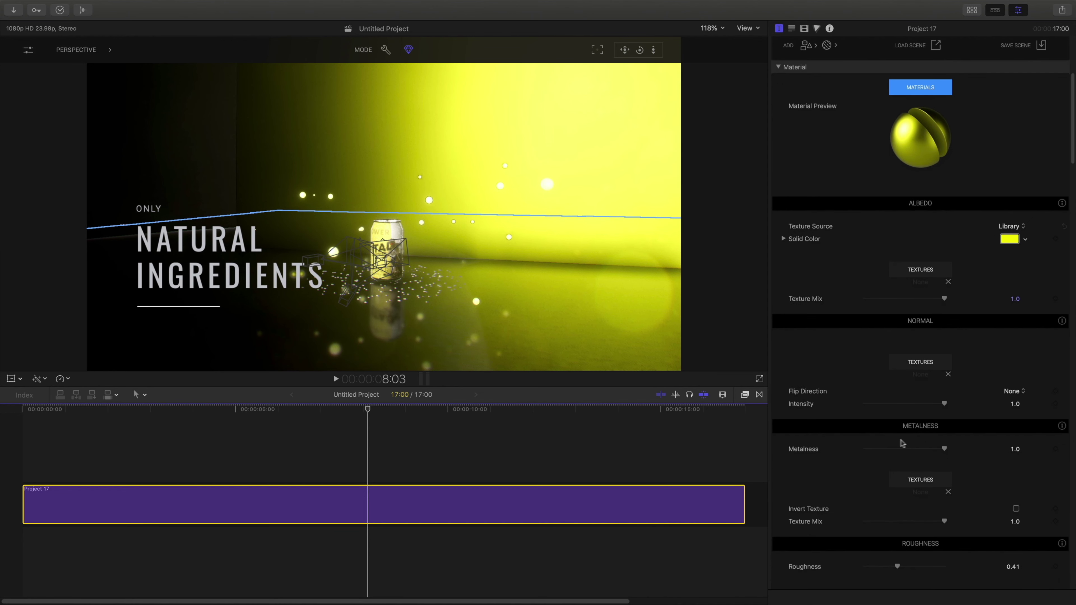
mouse_move(922, 449)
mouse_down()
mouse_move(906, 450)
mouse_move(940, 450)
mouse_up()
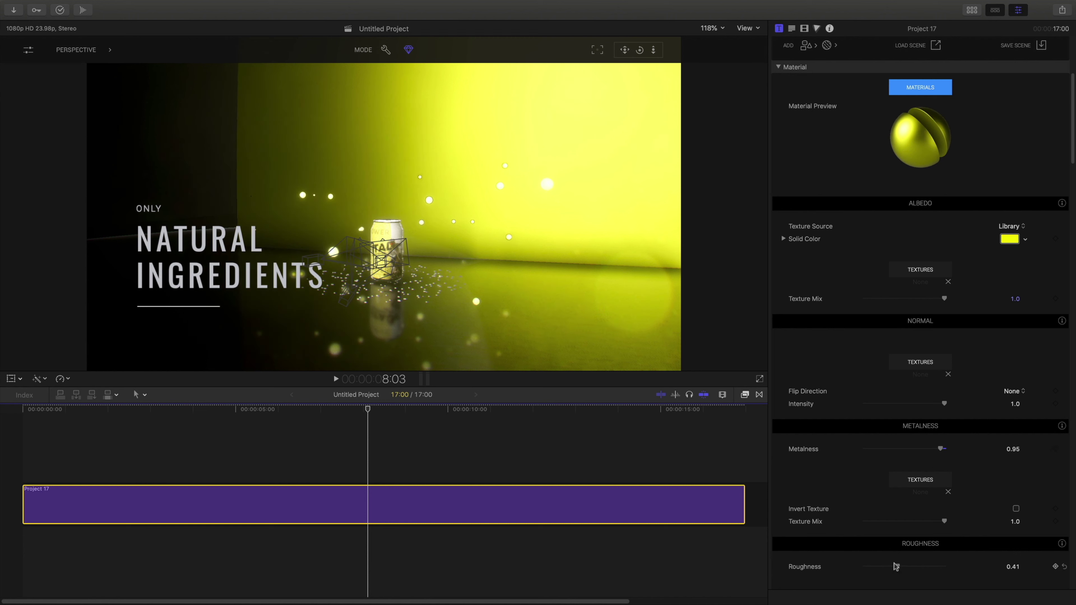
drag(896, 566, 888, 567)
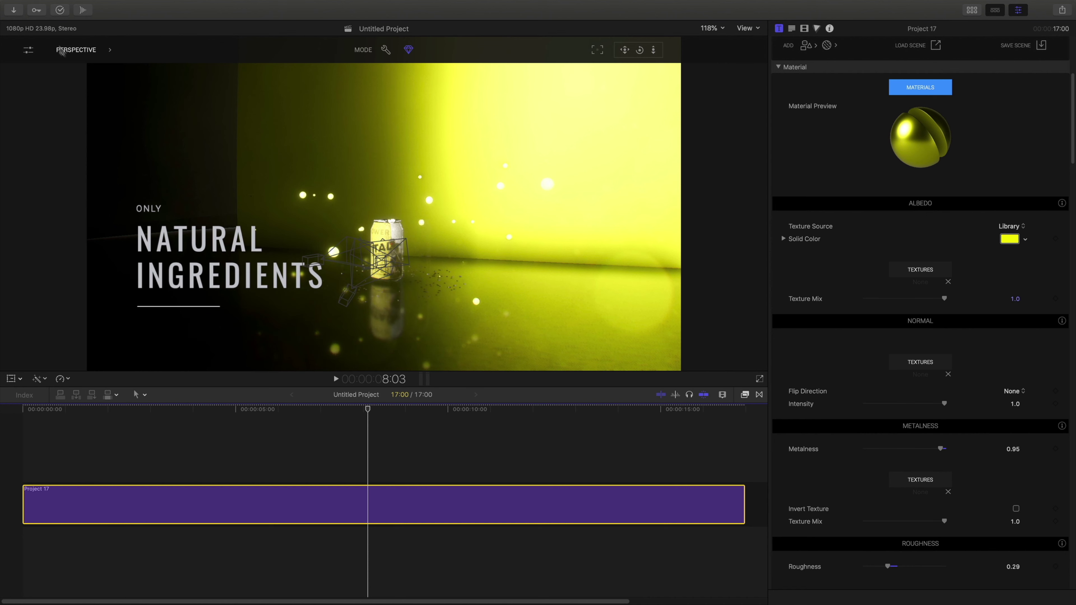
- Return to the commercial's can camera and darken the material colour to dark olive yellow
click(63, 50)
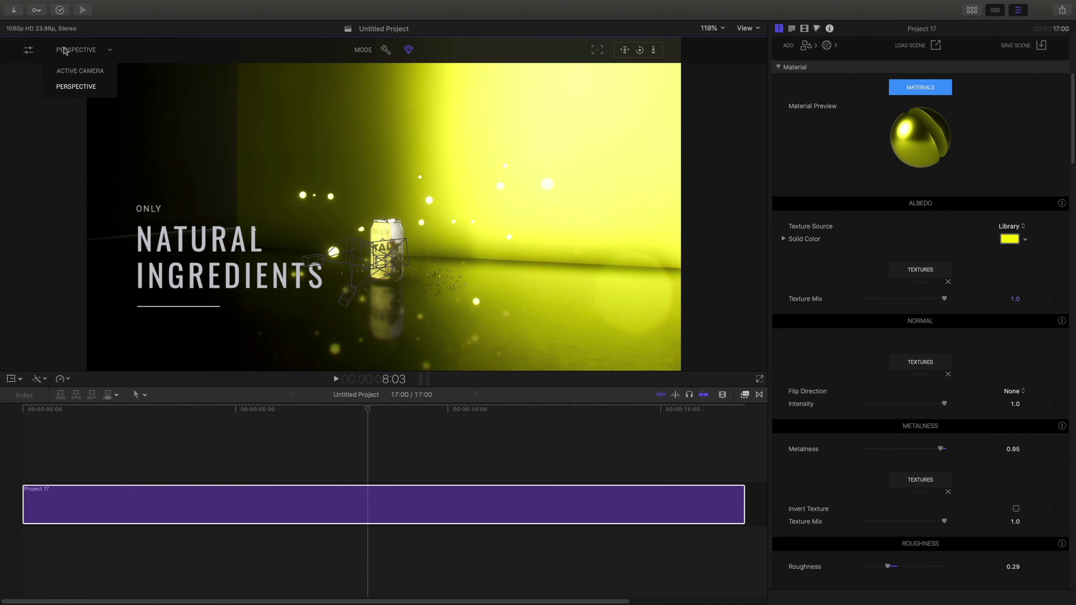
click(68, 71)
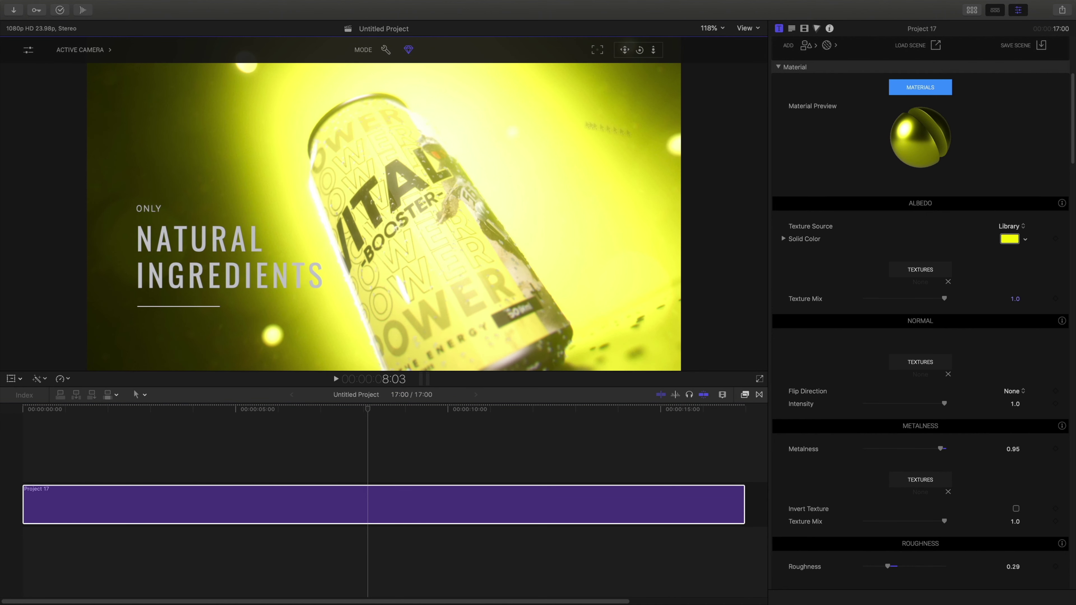
click(1009, 239)
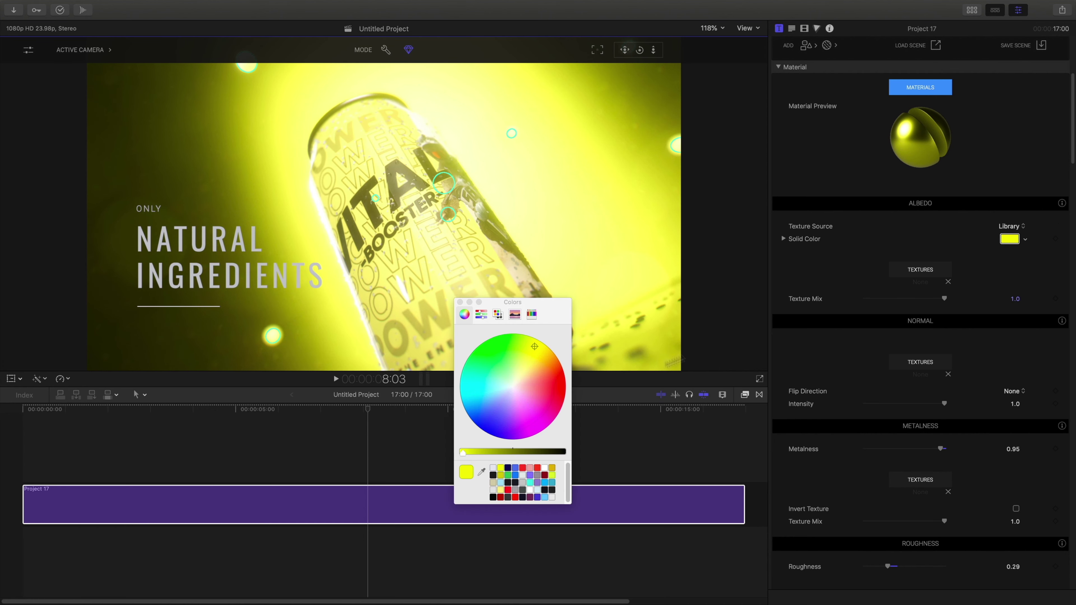
drag(464, 451, 558, 453)
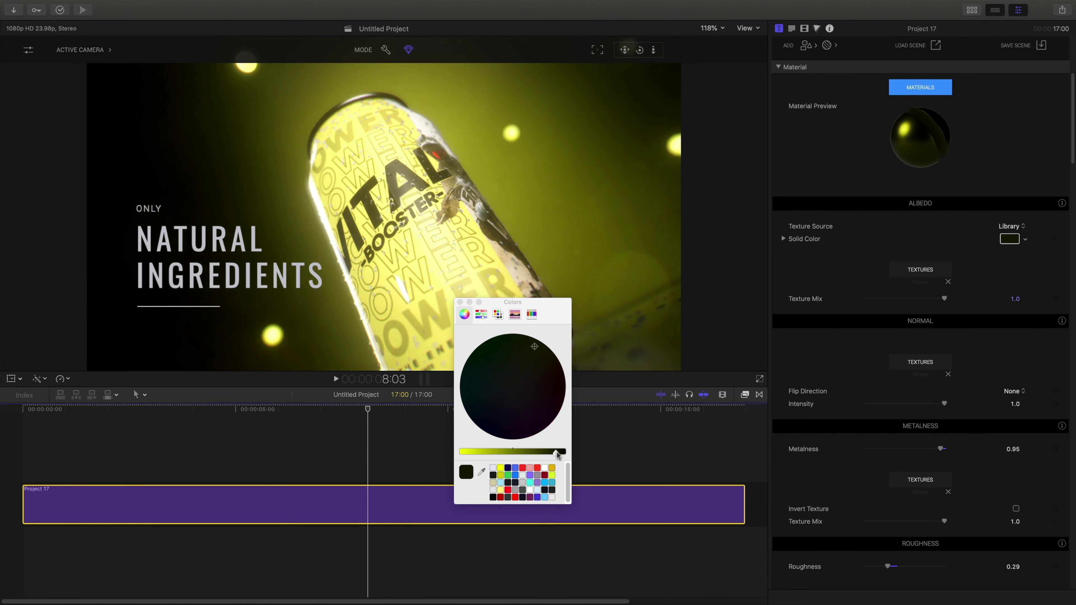
click(460, 302)
- Set Metalness 0.75 and Roughness 0.39, then move to the SOUL OF THE FOREST shot
drag(940, 449, 925, 450)
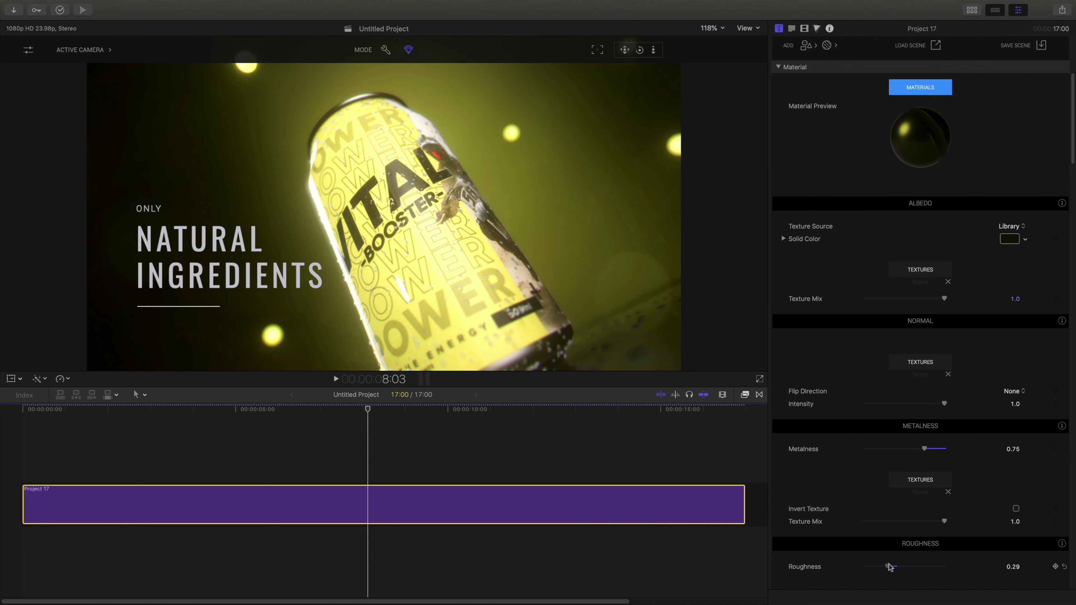
drag(890, 567, 895, 566)
click(1009, 239)
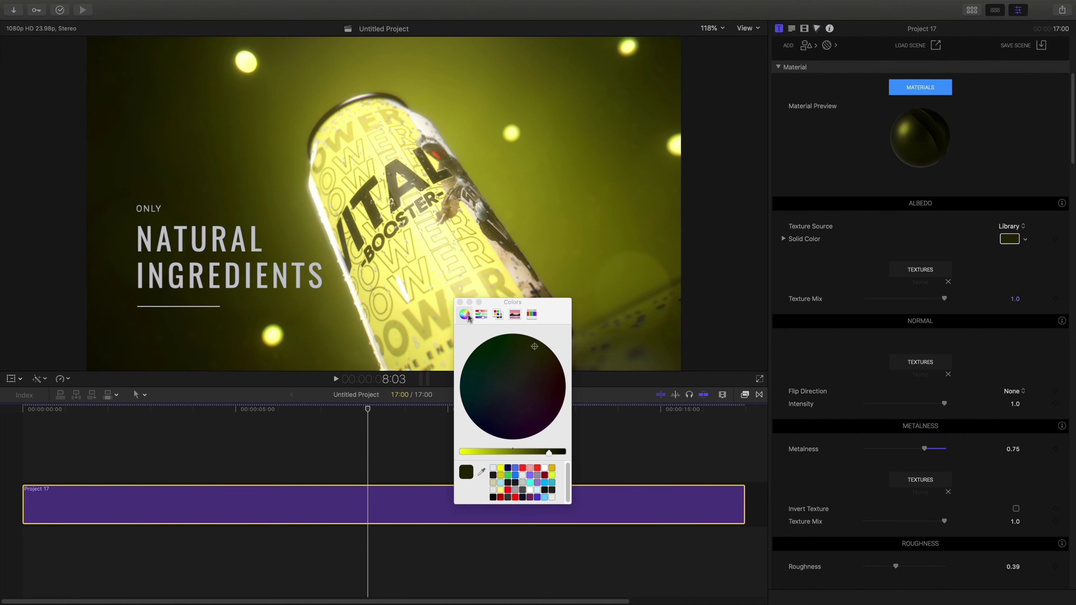
click(460, 302)
drag(368, 409, 455, 417)
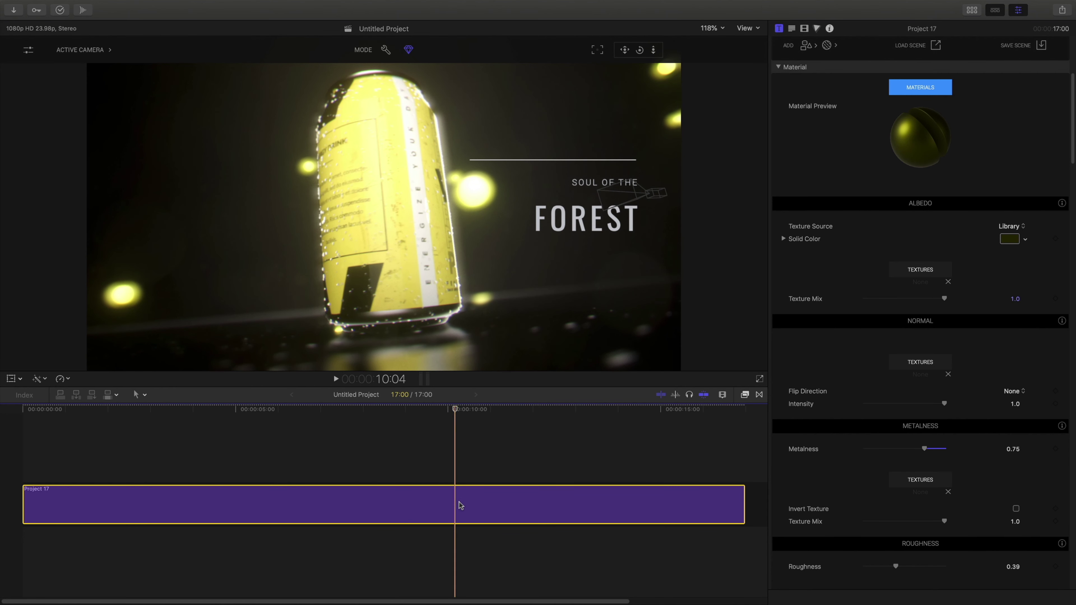
- Select the Third Scene BG material and set Roughness 1.0 and Metalness 0.69
scroll(864, 158, up, 5)
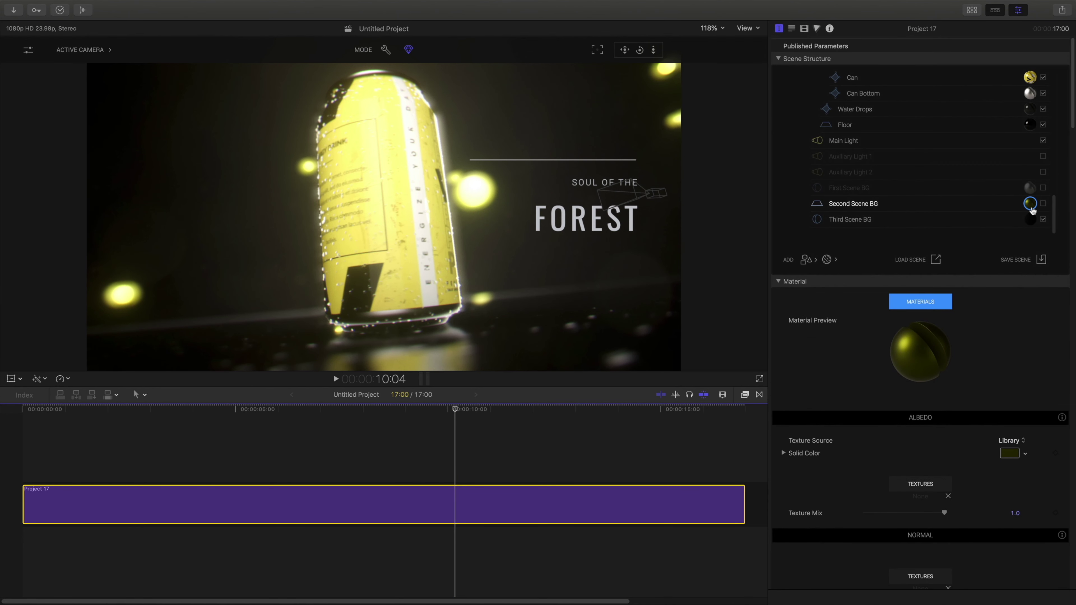
click(1030, 219)
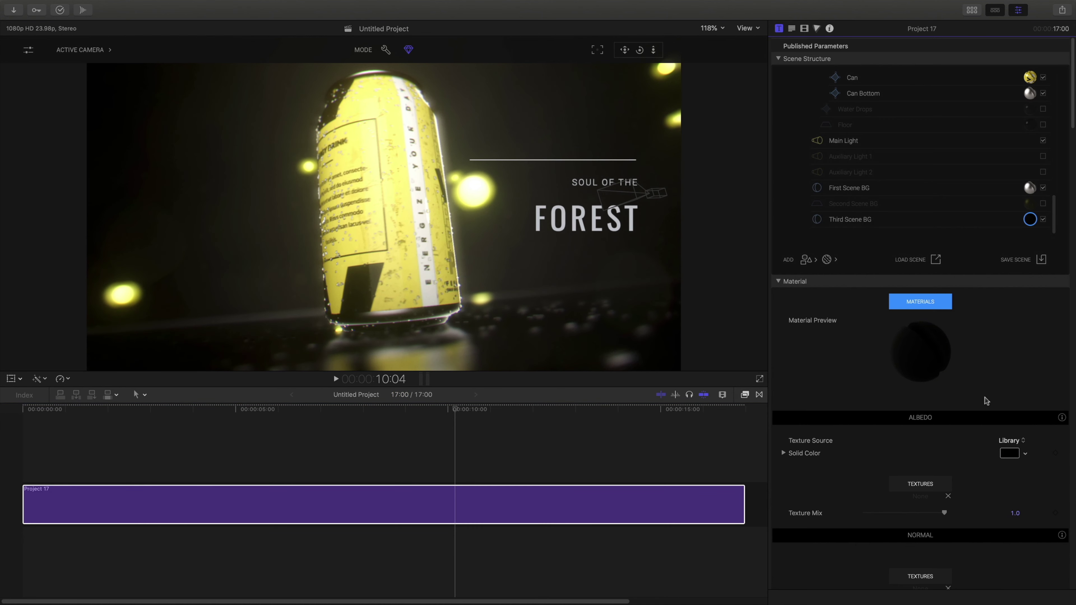
scroll(984, 400, down, 5)
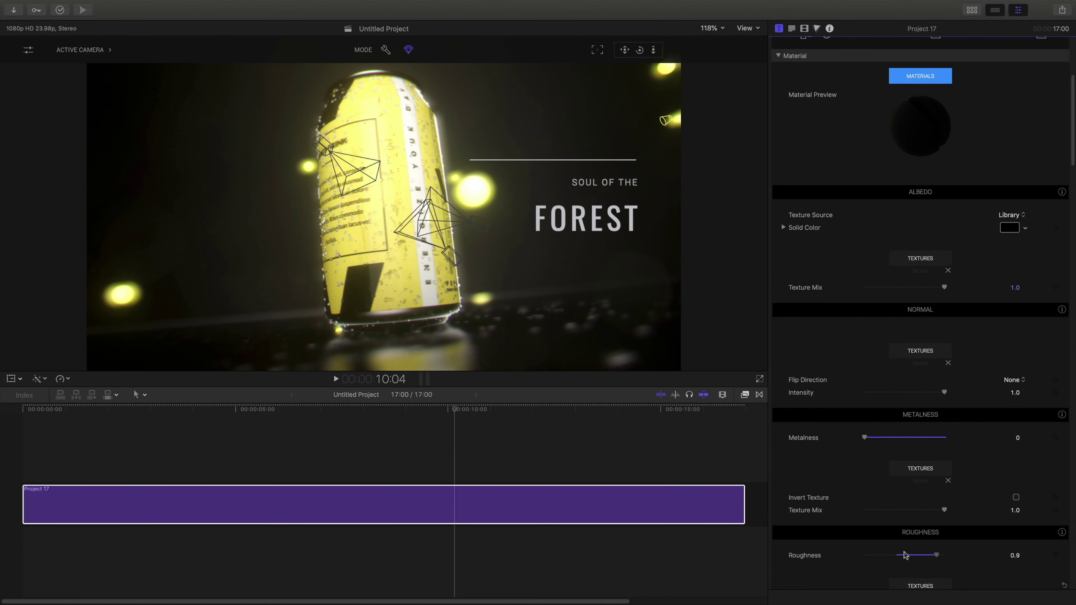
drag(904, 555, 880, 556)
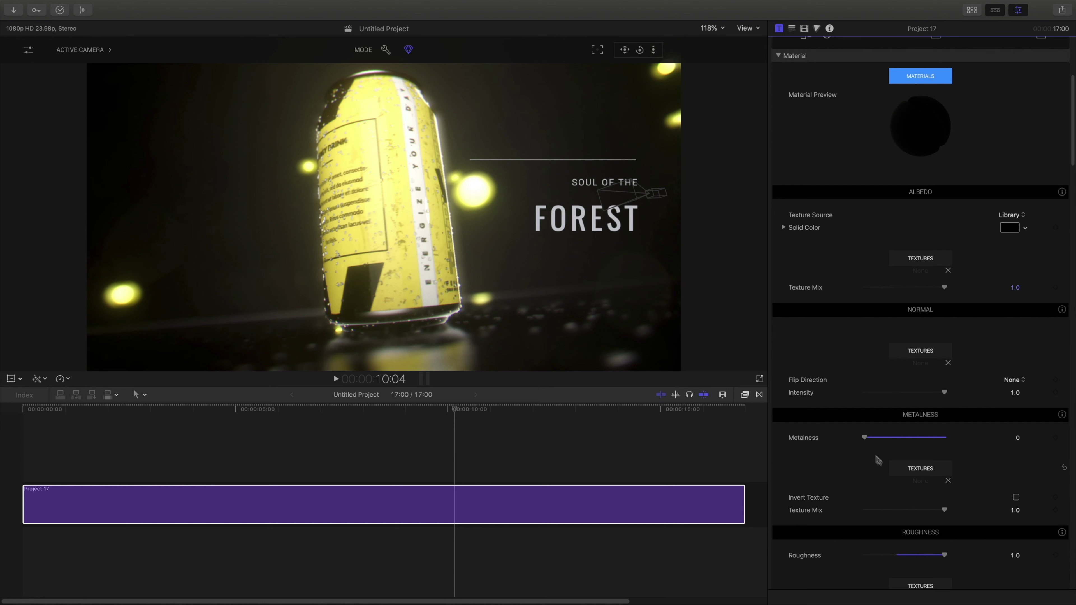
drag(864, 437, 893, 452)
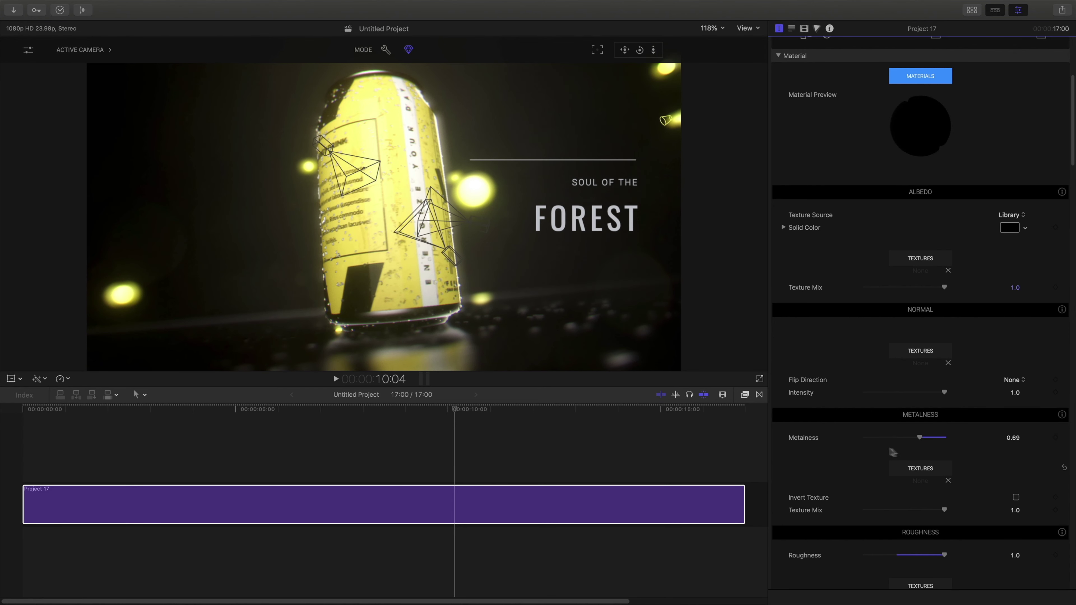
- Make its Albedo Solid Color a deep, near-black olive yellow and preview the next shot
scroll(931, 272, up, 1)
click(1009, 246)
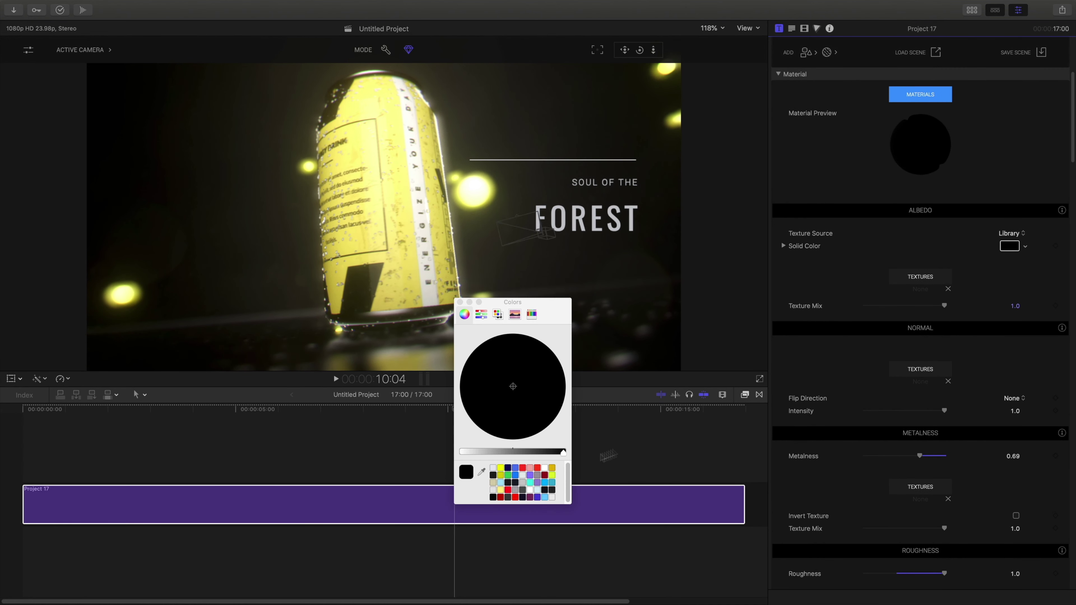
click(499, 470)
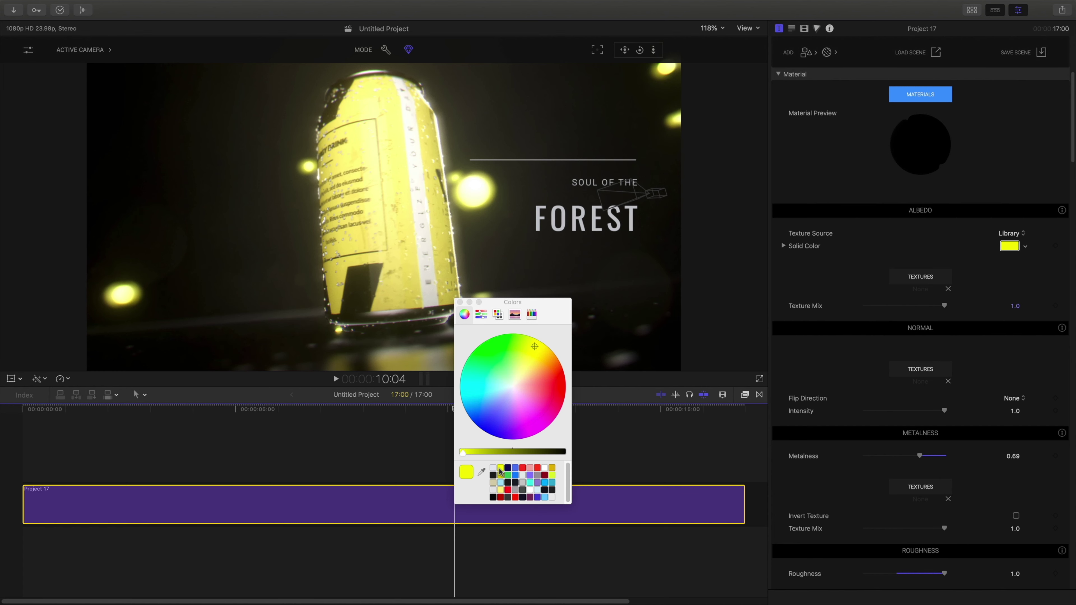
drag(478, 455, 549, 453)
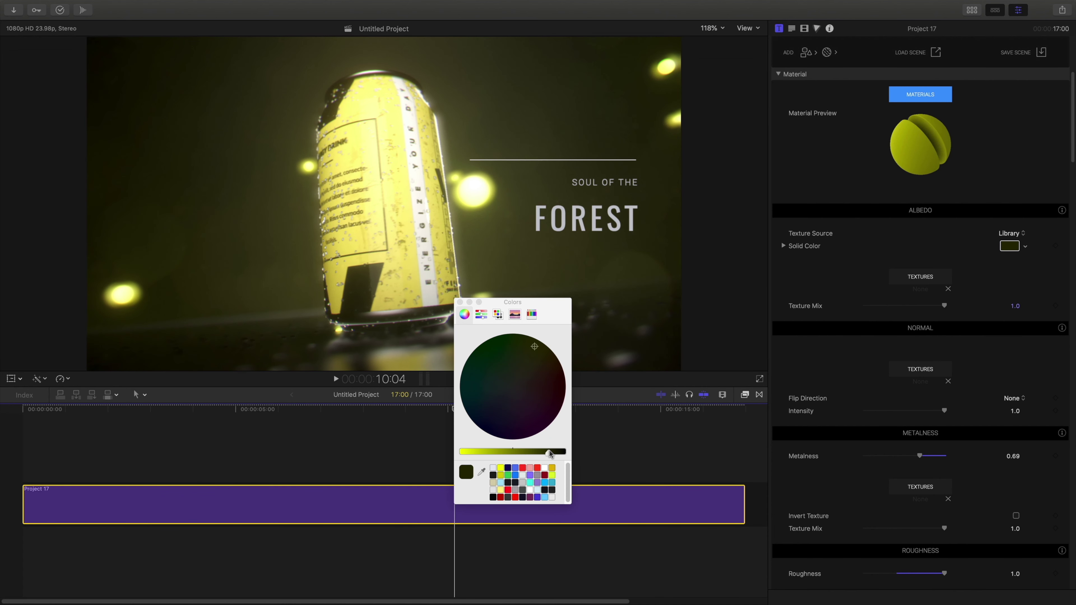
click(460, 301)
drag(454, 410, 695, 429)
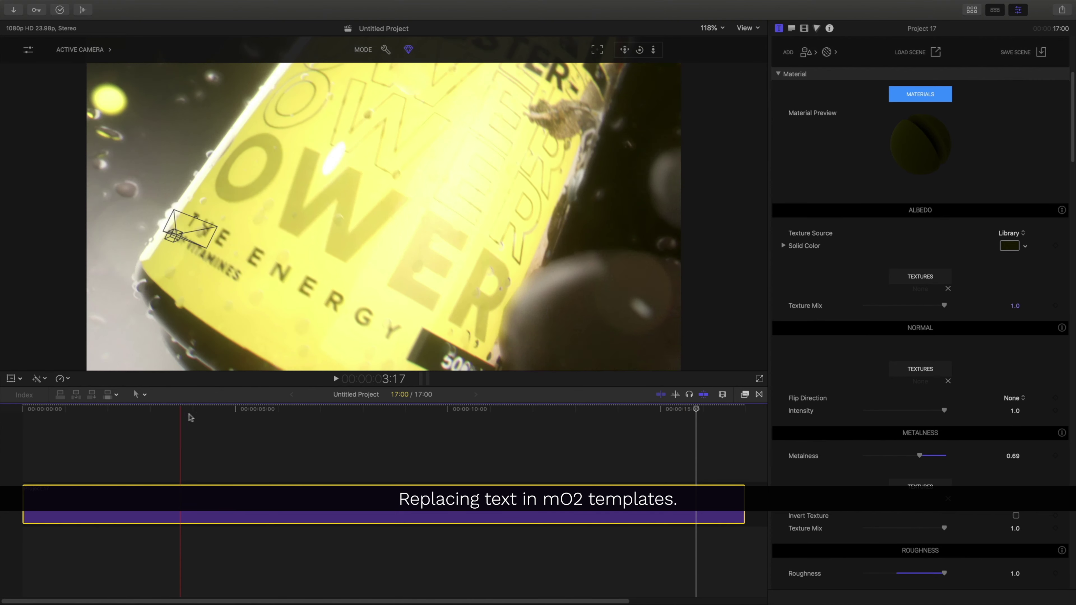
- At 5:06, replace the BREWED BY PASSIONATES subtitle with MAXIMUM
click(246, 425)
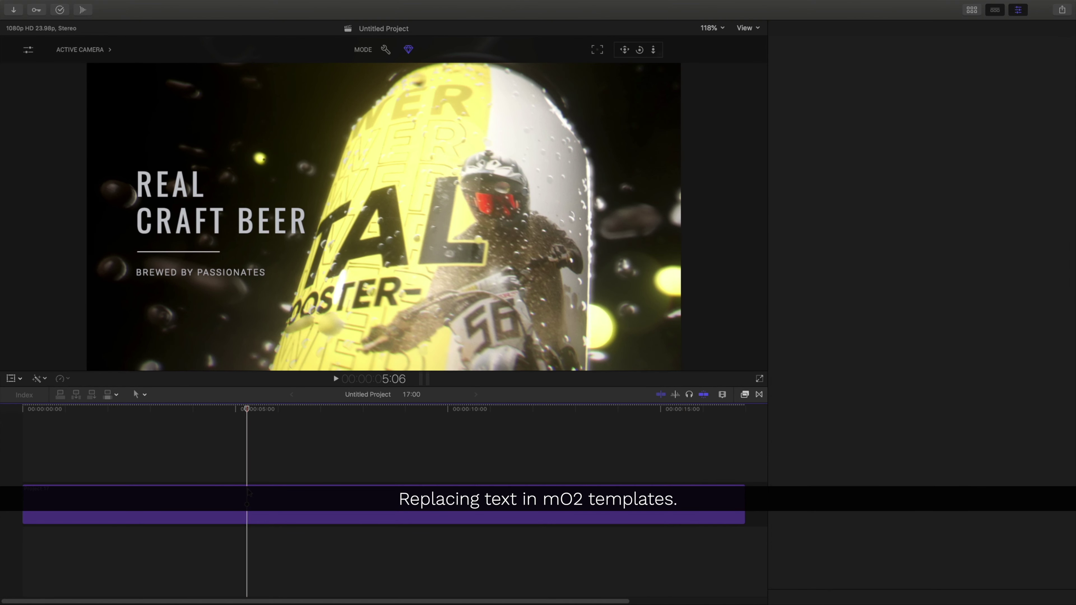
click(248, 491)
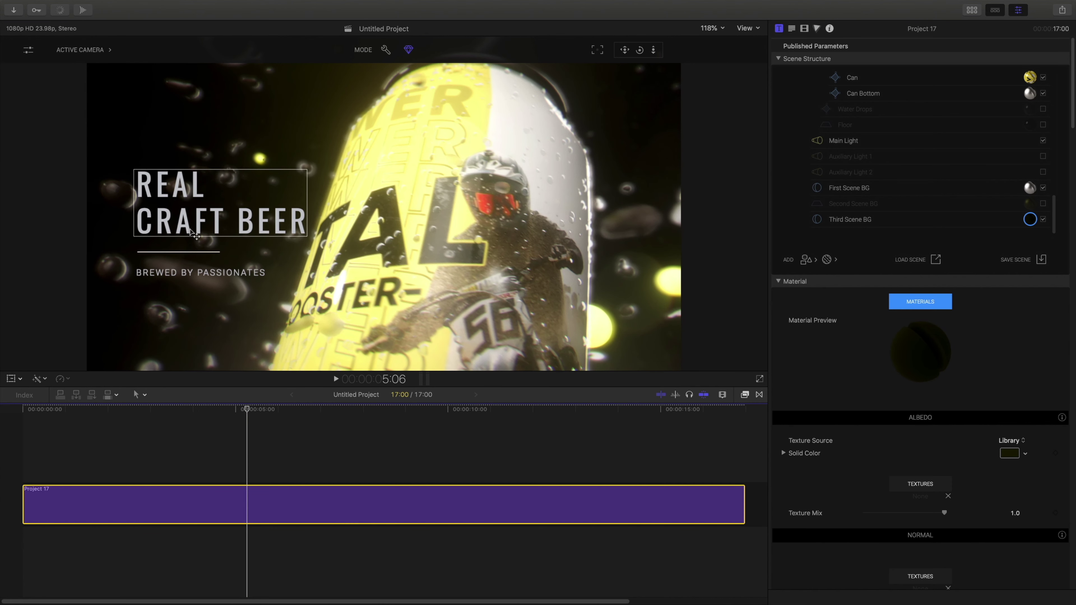
click(198, 273)
double_click(197, 273)
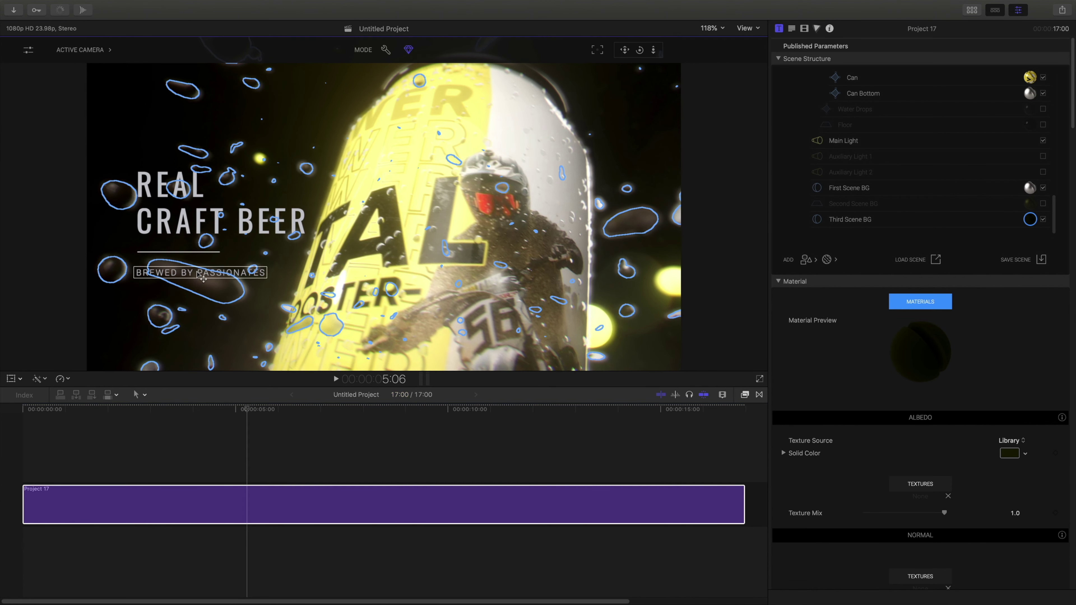
key(super+a)
text(MAXIMUM)
key(super+a)
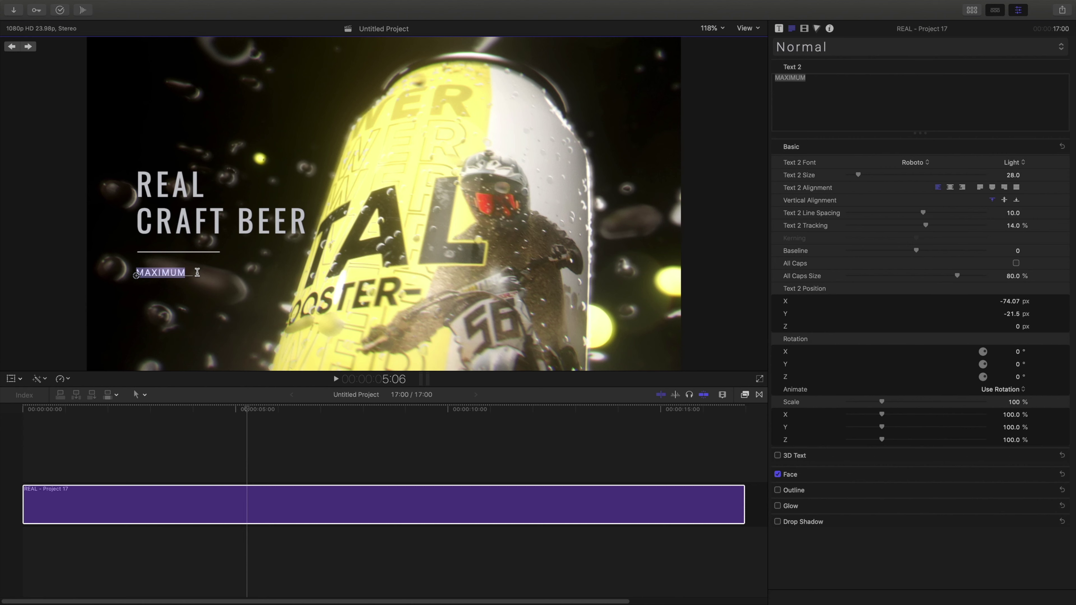
- Style MAXIMUM in Roboto Light with 100% tracking and a yellow fill
click(915, 162)
key(e)
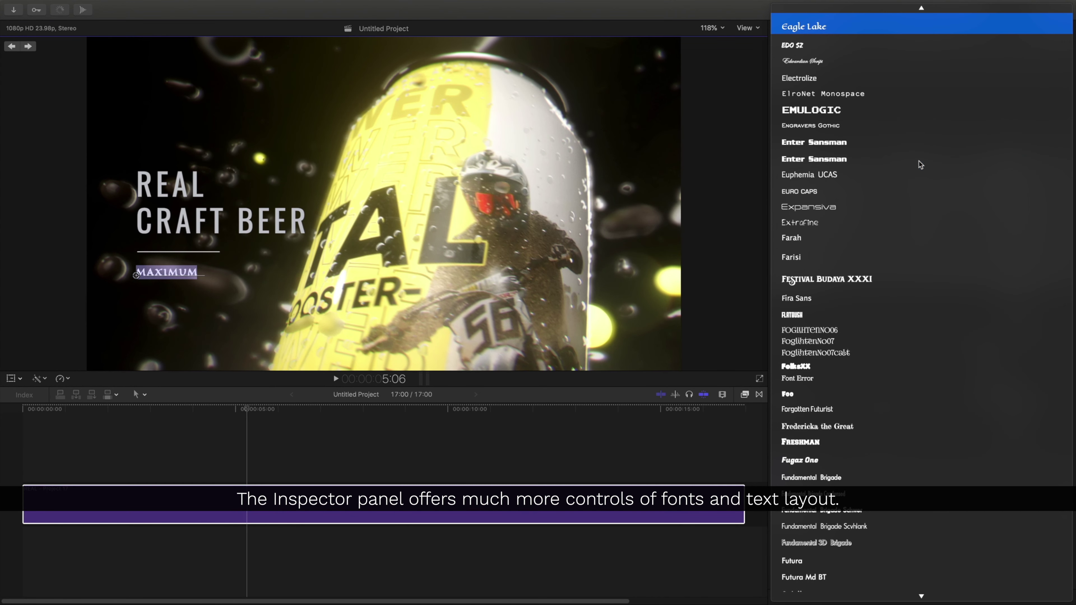
key(o)
key(r)
key(o)
key(Return)
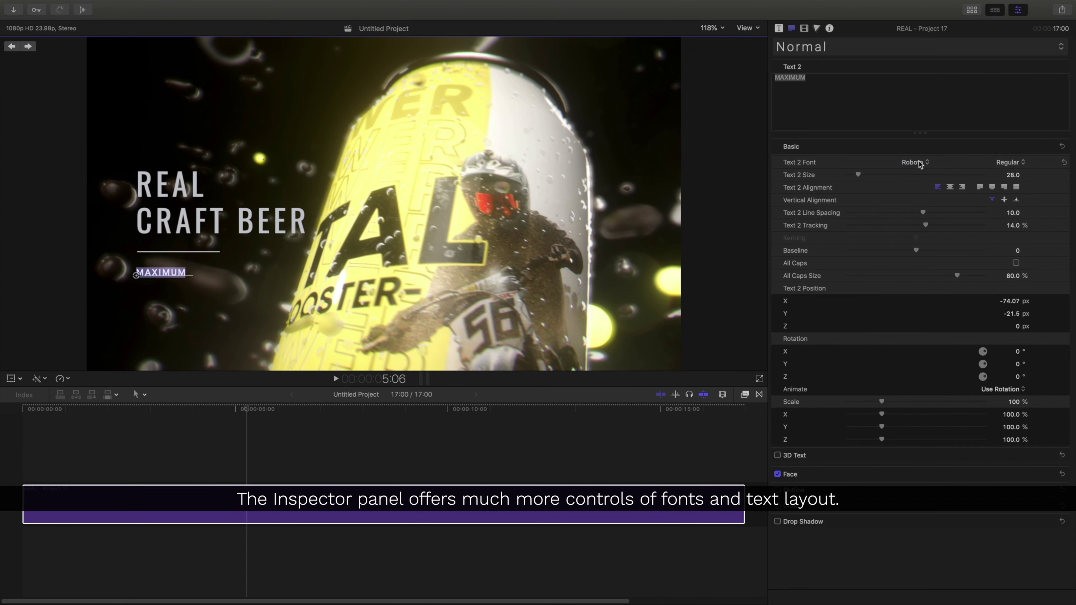
click(1004, 163)
click(1010, 199)
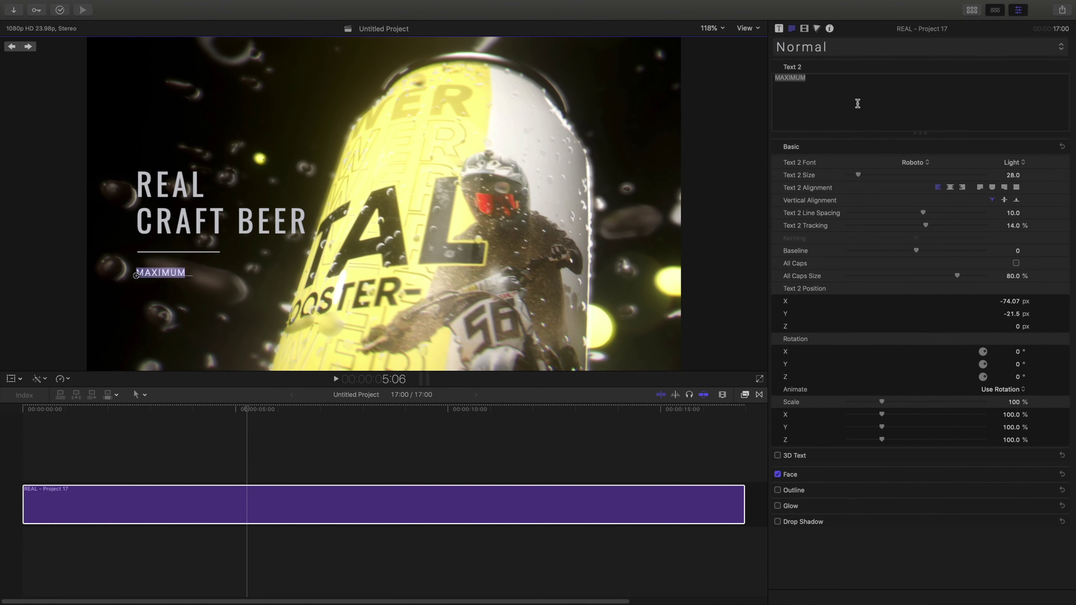
drag(950, 227, 985, 225)
click(1042, 474)
click(1024, 500)
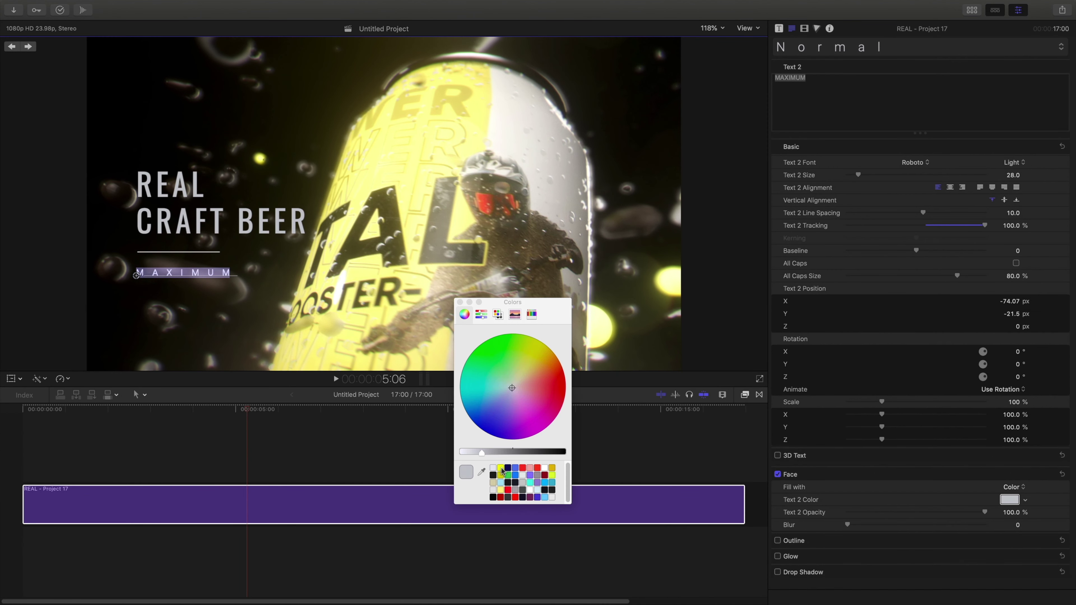
click(506, 500)
- Move MAXIMUM up, retype the headline as ENERGY in Lato Black, and place it below
drag(136, 275, 136, 245)
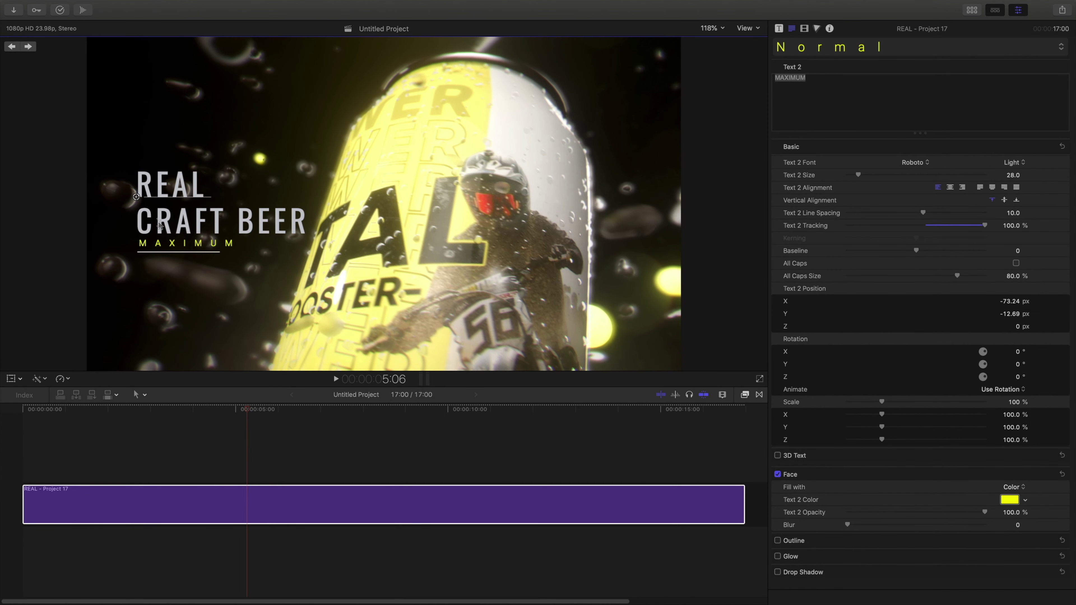
click(137, 197)
text(ENERGY)
key(super+a)
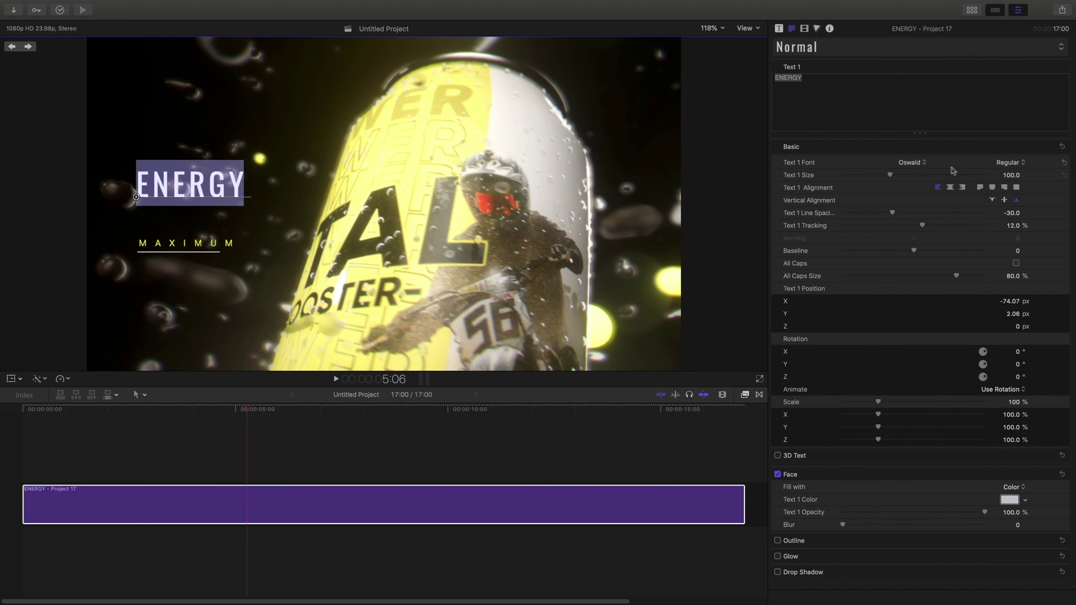
click(1012, 162)
click(1025, 316)
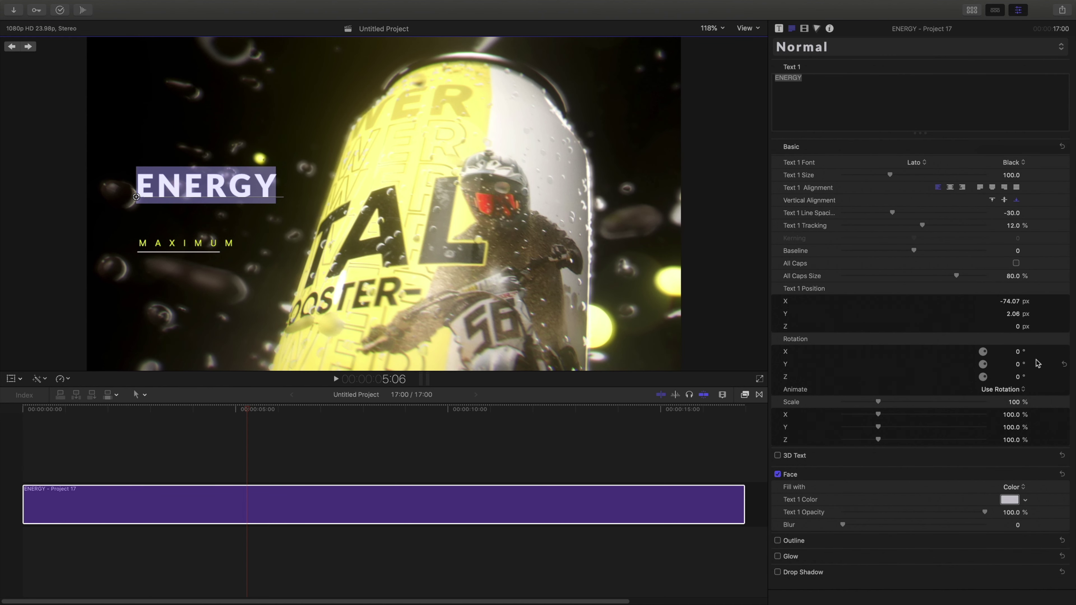
drag(136, 197, 137, 284)
click(1009, 499)
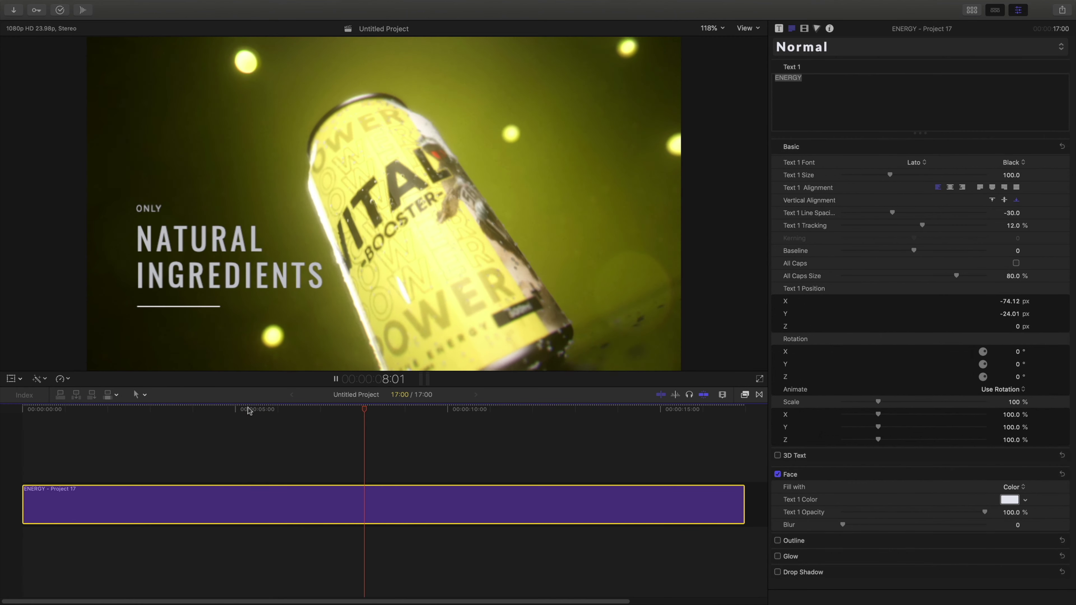
- Retype the next shot's titles as ULTIMATE and TASTE
double_click(151, 209)
text(ULTIMA)
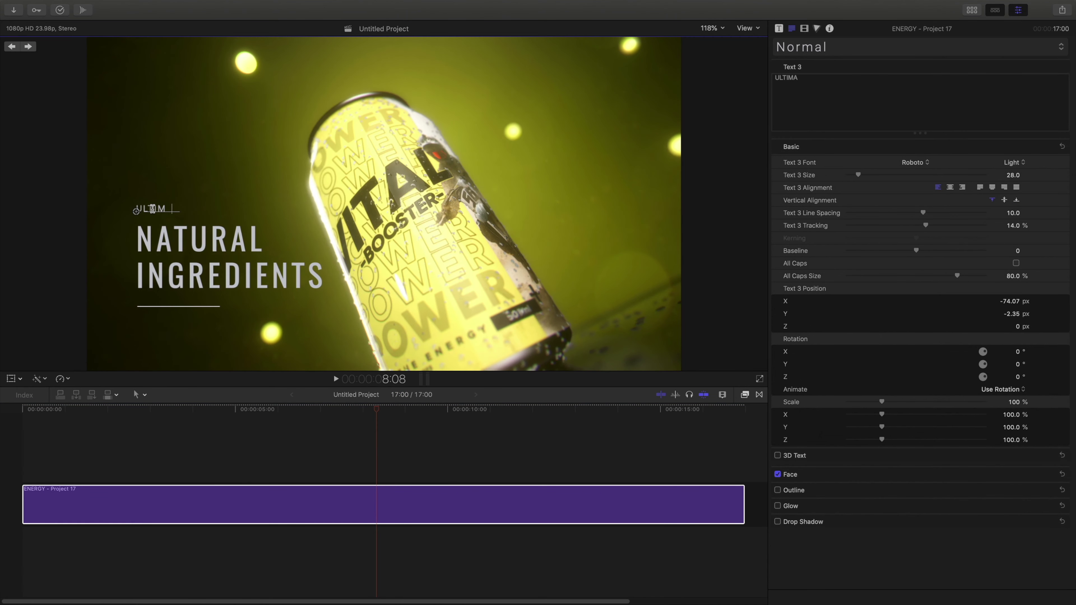
text(TE)
double_click(151, 209)
triple_click(140, 255)
text(TASTE)
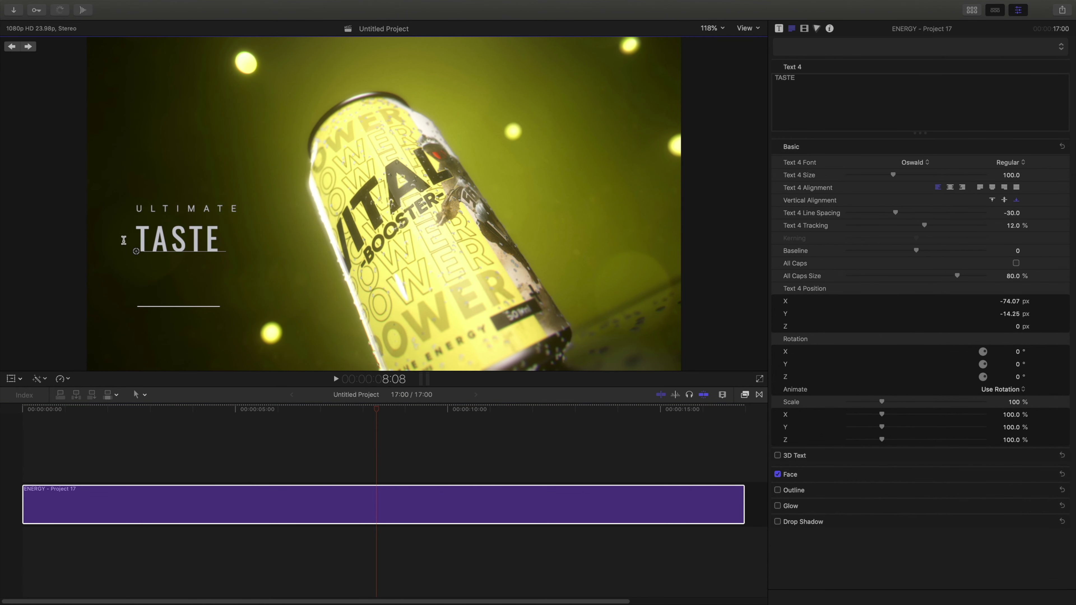
- Position ULTIMATE just above TASTE, then play ahead to the closing title card at 15:17
drag(137, 247, 138, 333)
click(139, 209)
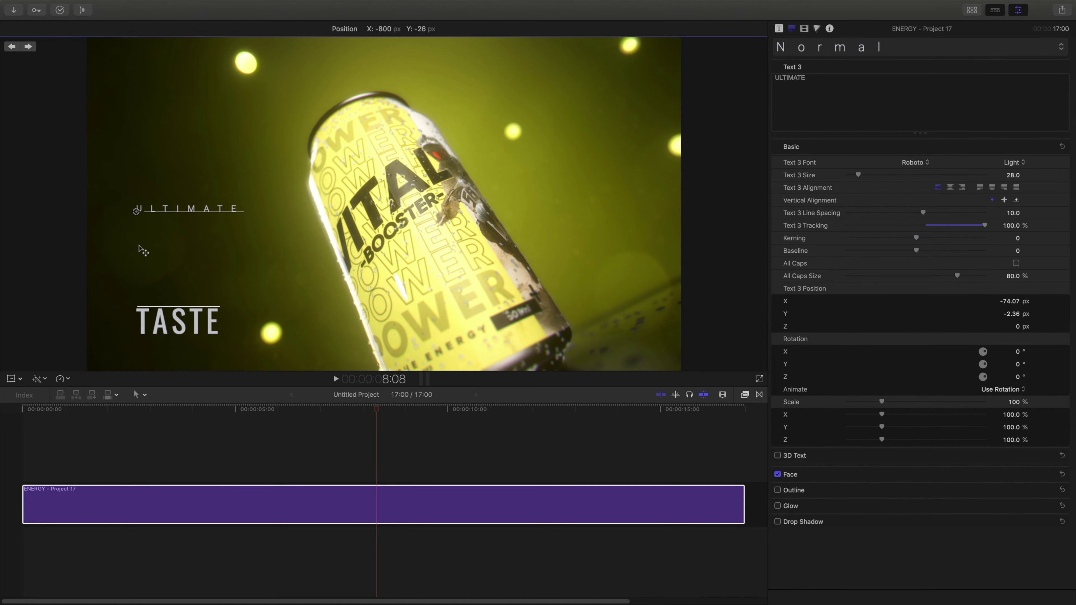
drag(139, 247, 139, 339)
click(915, 162)
click(925, 166)
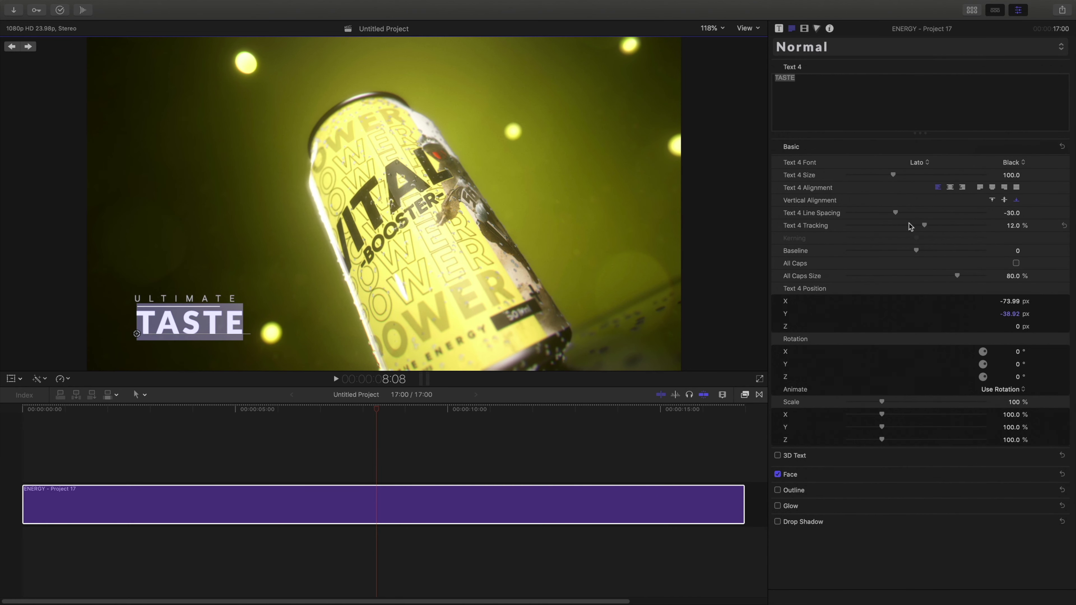
key(space)
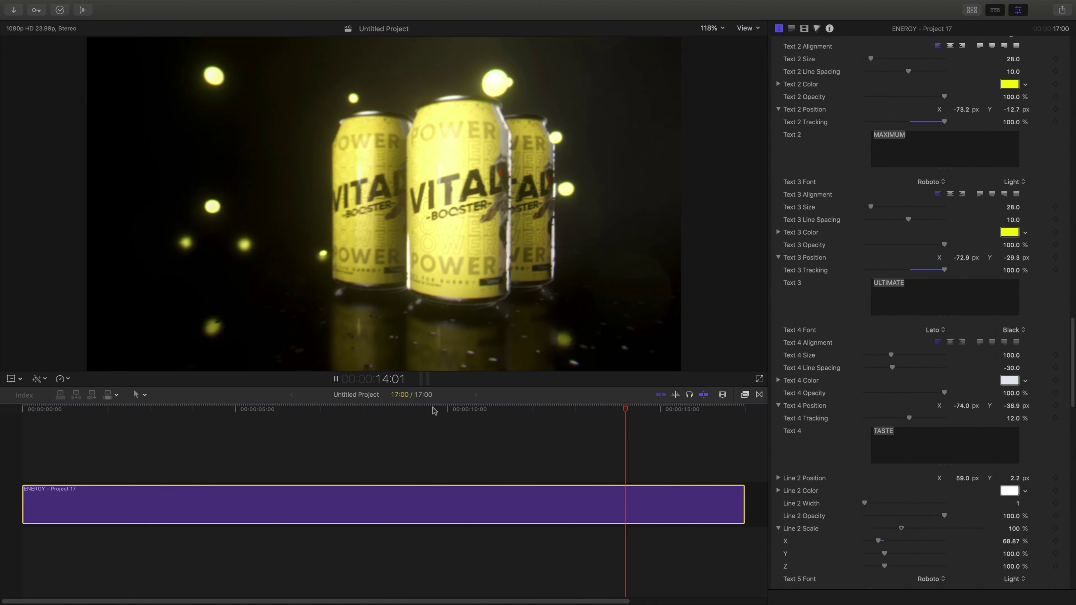
key(space)
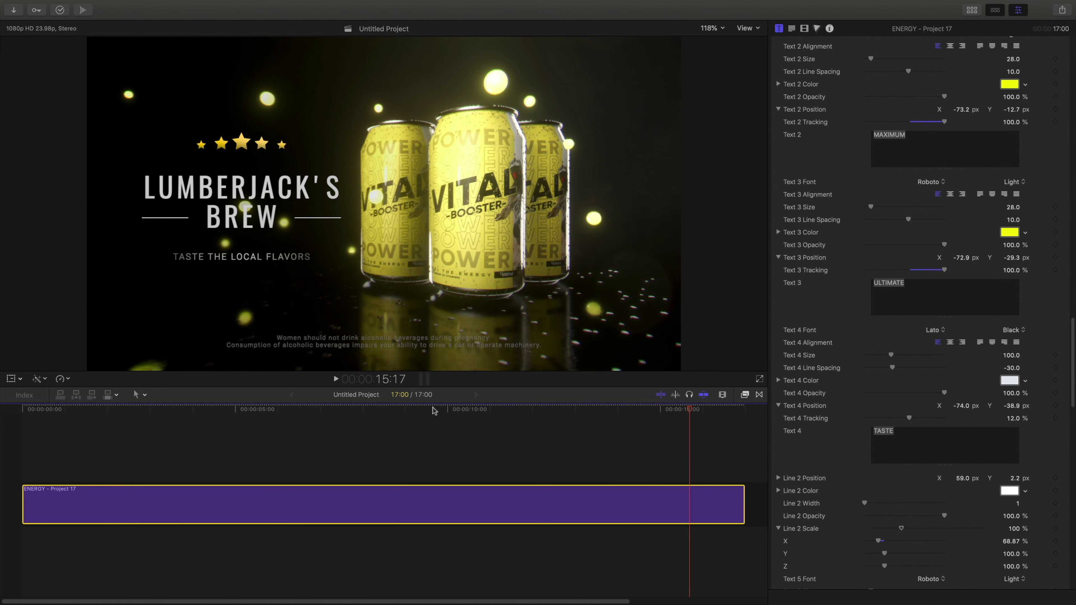
- Replace the first title line's text with VITAL
scroll(881, 489, down, 10)
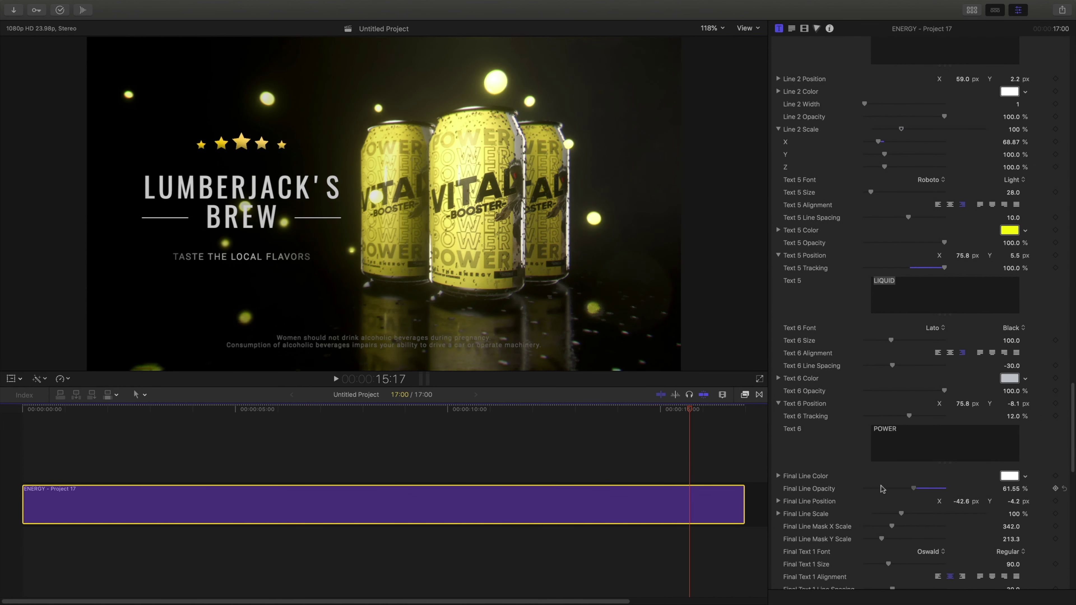
scroll(838, 489, down, 5)
double_click(890, 506)
text(VITAL)
- Browse the font and style choices and pick a new style for the second line
click(937, 553)
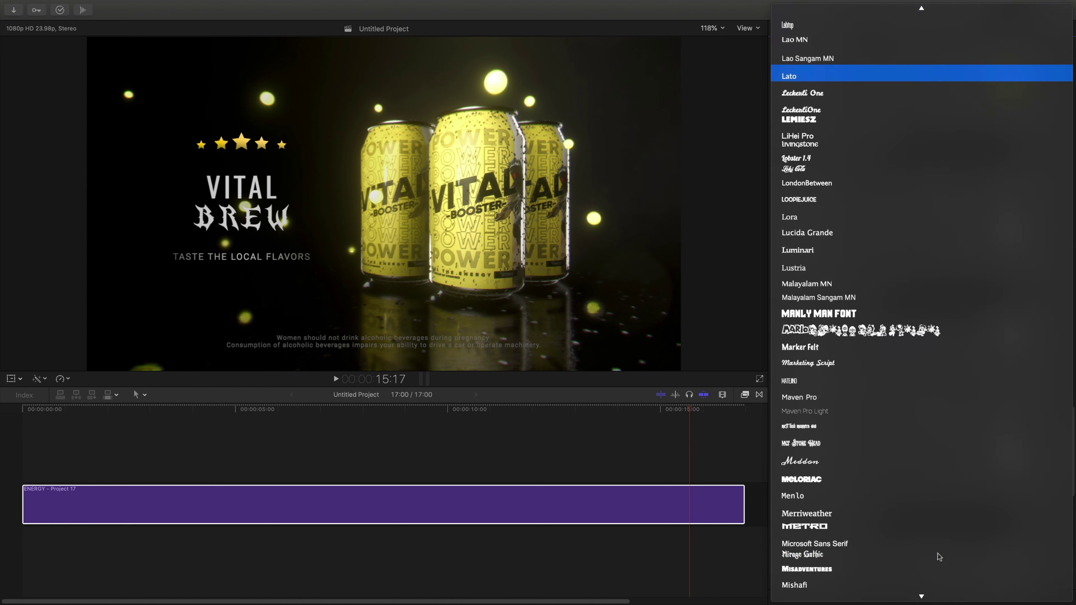
click(937, 553)
click(1012, 553)
click(1012, 588)
click(1012, 554)
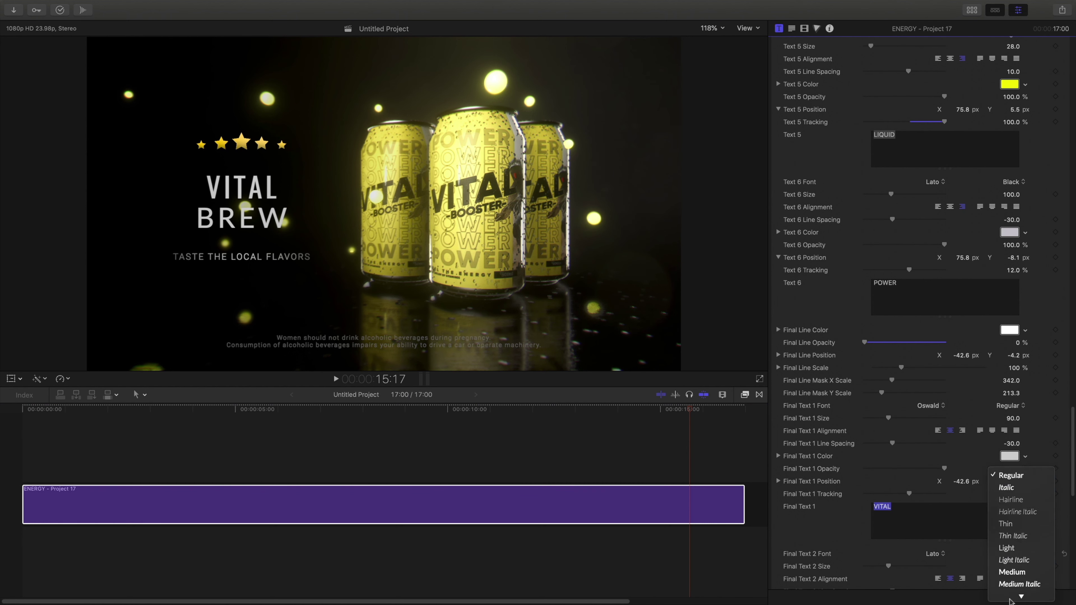
click(1015, 587)
scroll(1015, 587, down, 3)
click(1012, 437)
click(996, 281)
- Replace BREW on the second title line with BOOSTER
double_click(868, 537)
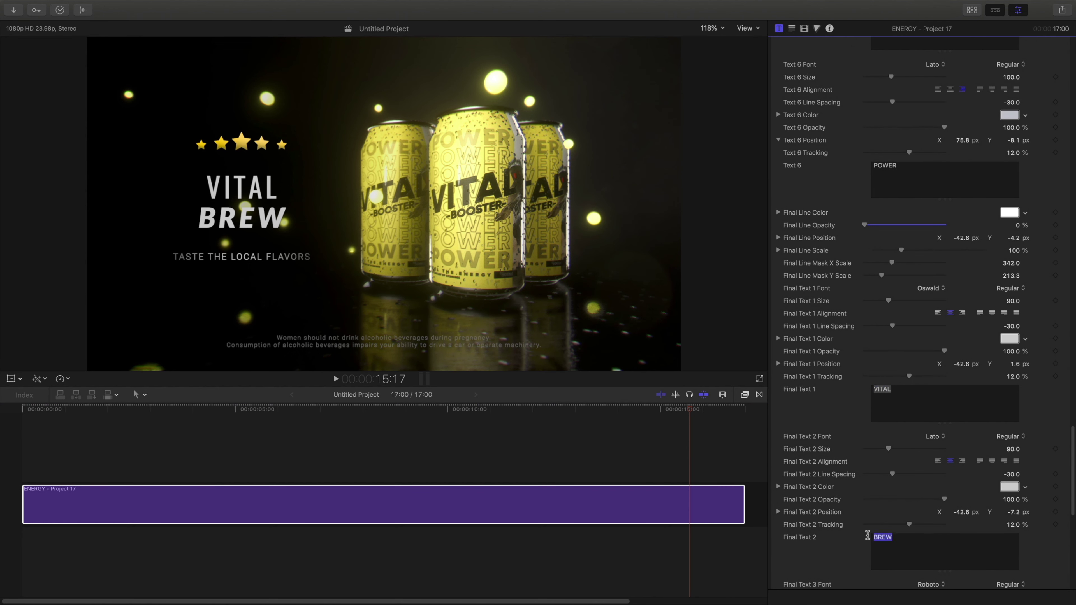
text(BOOSTER)
scroll(932, 296, down, 3)
click(1010, 461)
key(Escape)
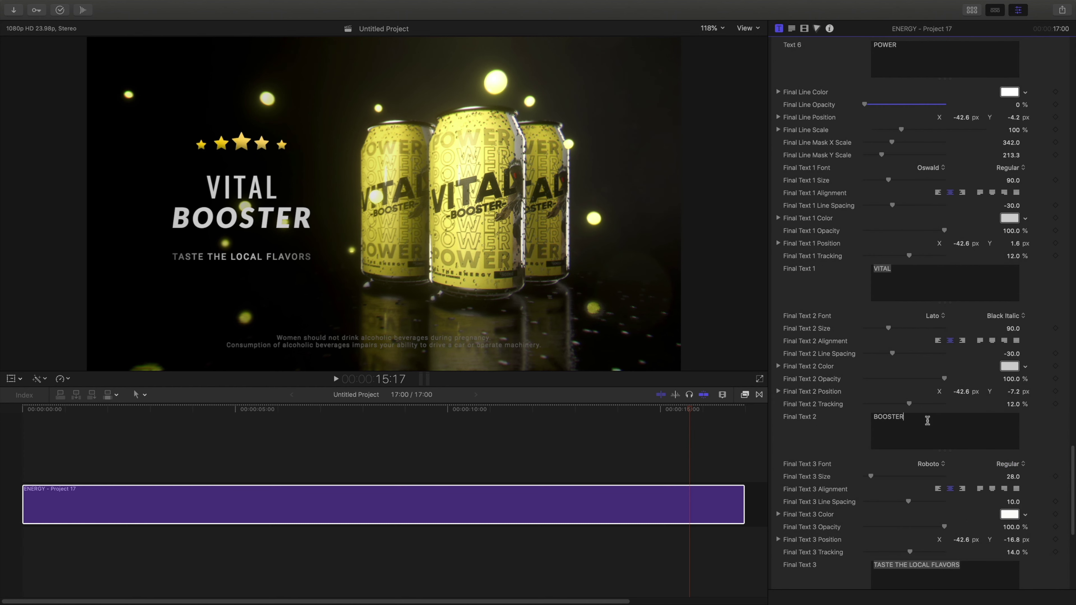
- Set the VITAL line's font to Lato Black Italic
click(939, 167)
click(941, 172)
click(1006, 165)
click(1008, 377)
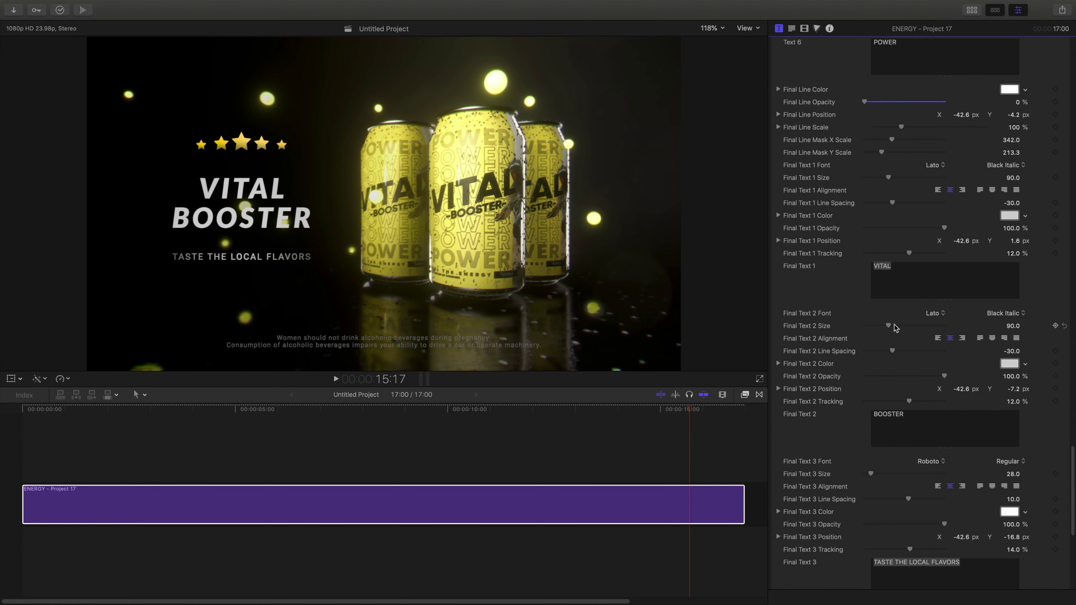
- Wrap BOOSTER in dashes, then size VITAL at 136 and -BOOSTER- at 48
drag(890, 326, 881, 326)
click(873, 414)
text(-)
click(908, 414)
text(-)
double_click(876, 266)
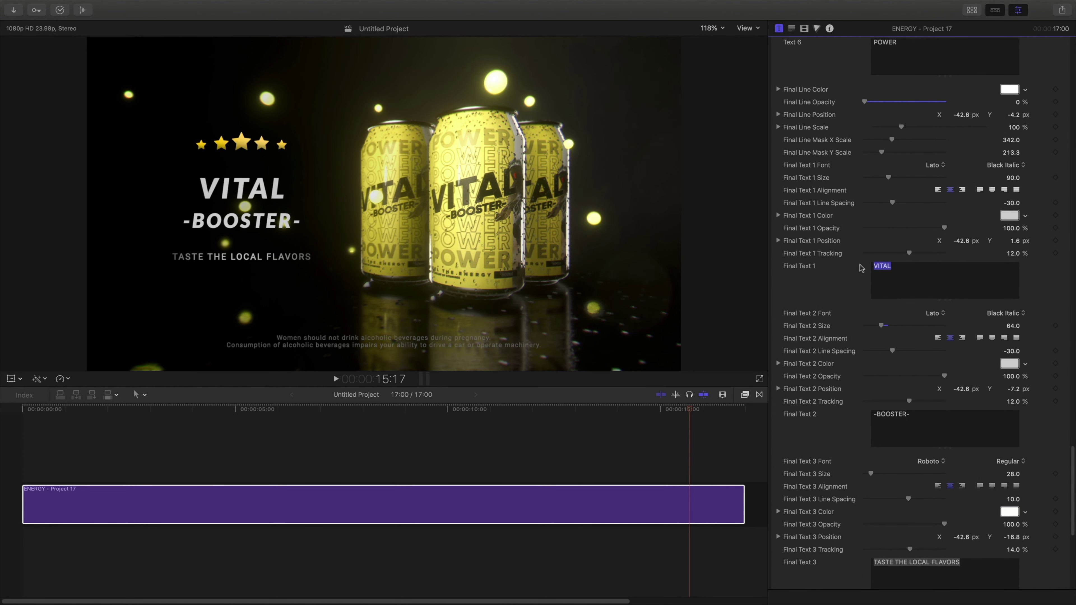
drag(888, 177, 901, 178)
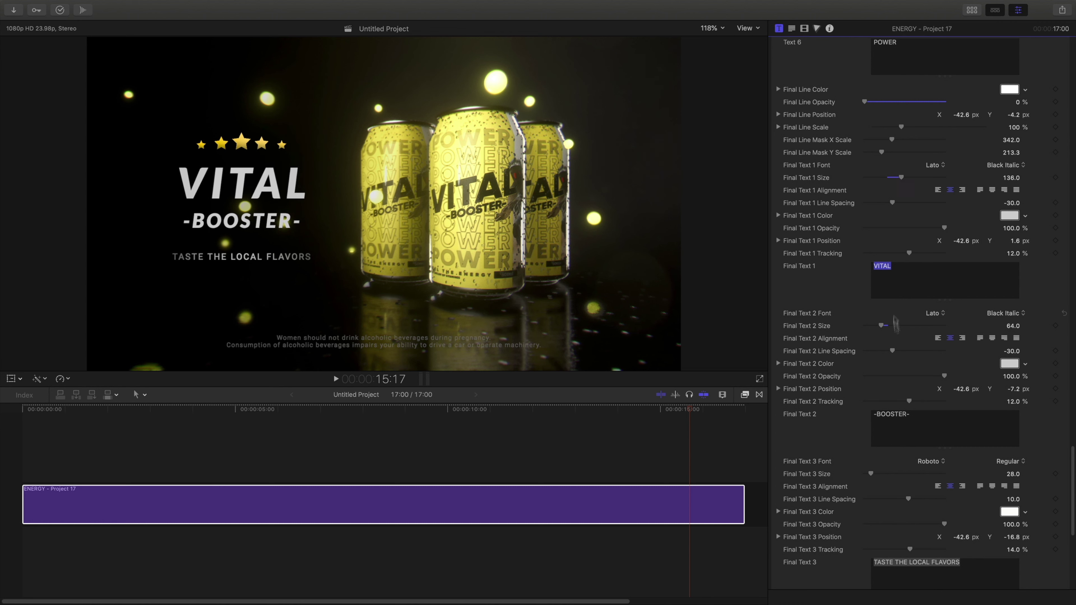
drag(881, 326, 878, 329)
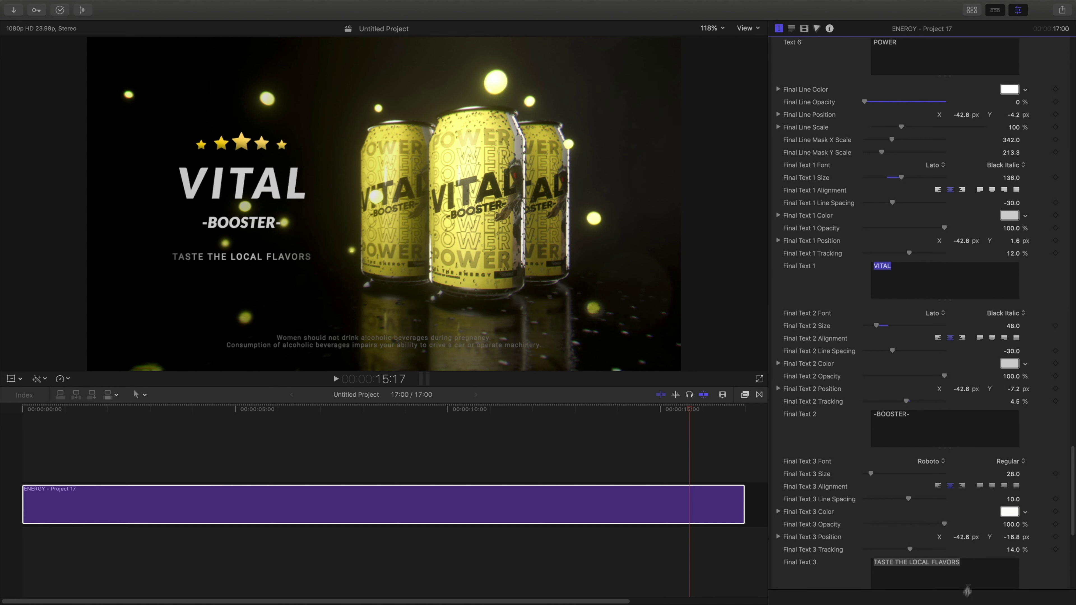
- Delete the TASTE THE LOCAL FLAVORS tagline and the disclaimer text
drag(976, 562, 818, 549)
key(BackSpace)
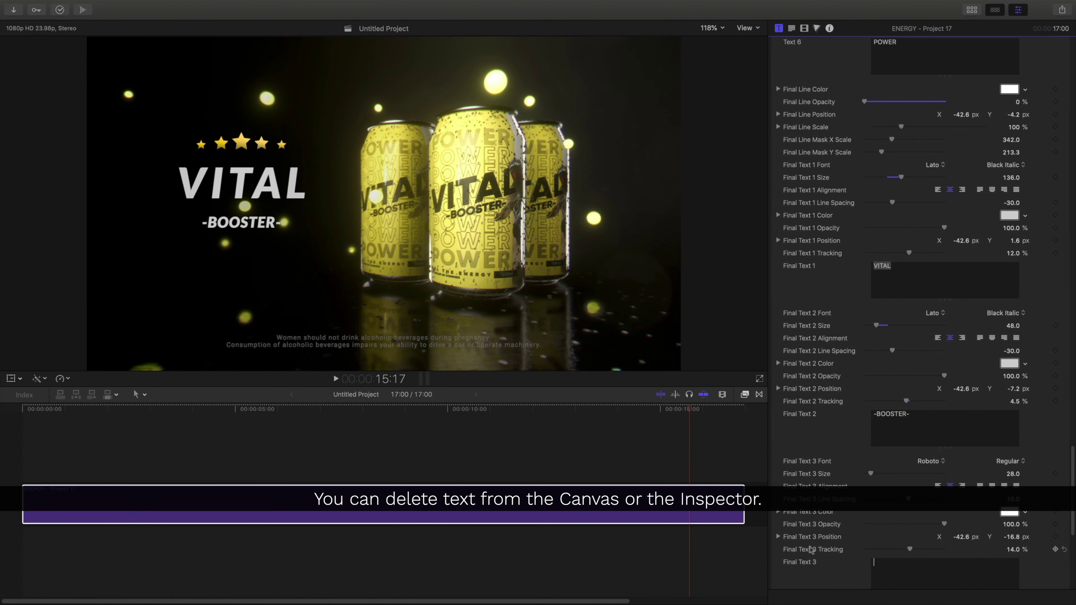
scroll(810, 549, down, 10)
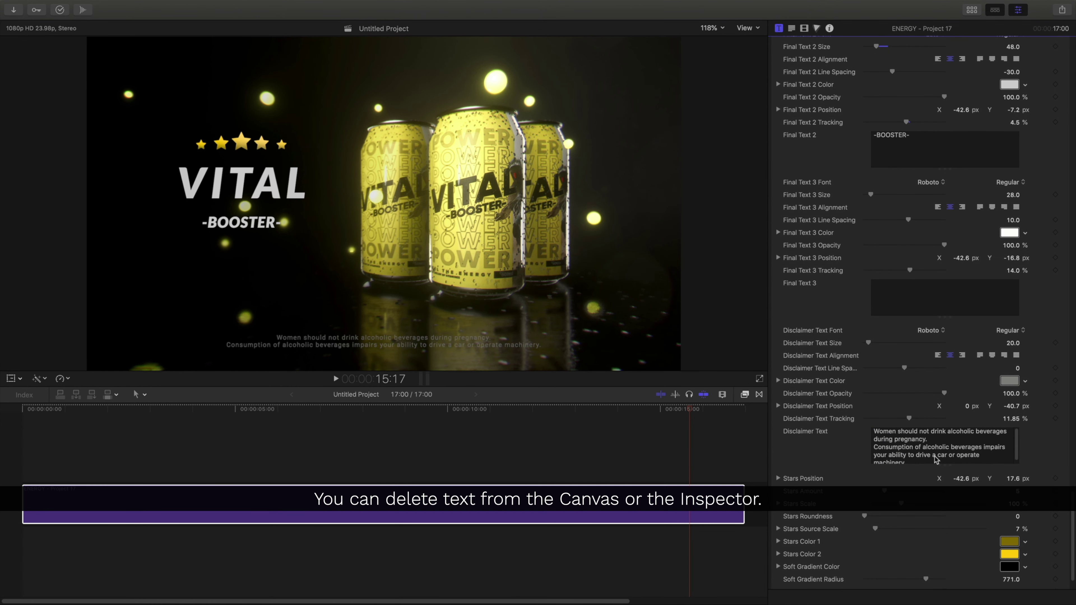
key(super+a)
key(BackSpace)
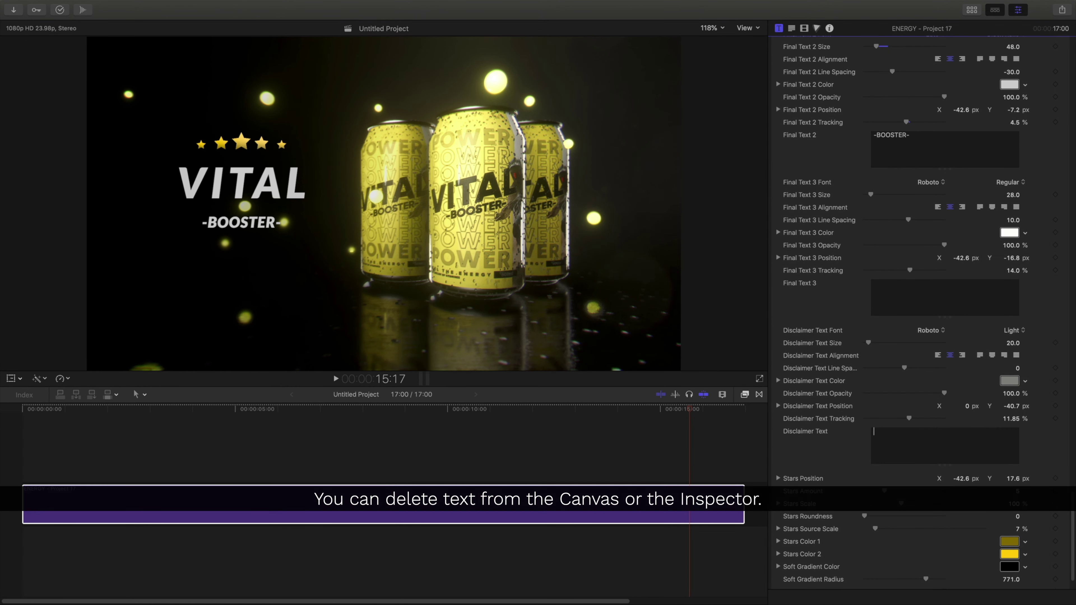
- Set Stars Amount to 0 to remove the stars
scroll(848, 481, down, 1)
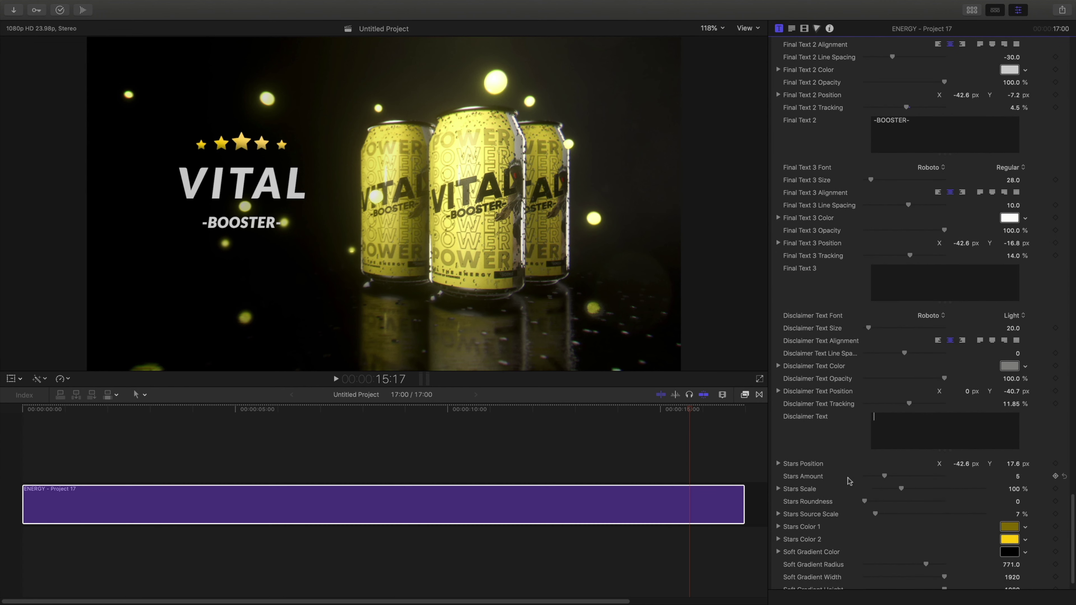
click(1017, 475)
text(0)
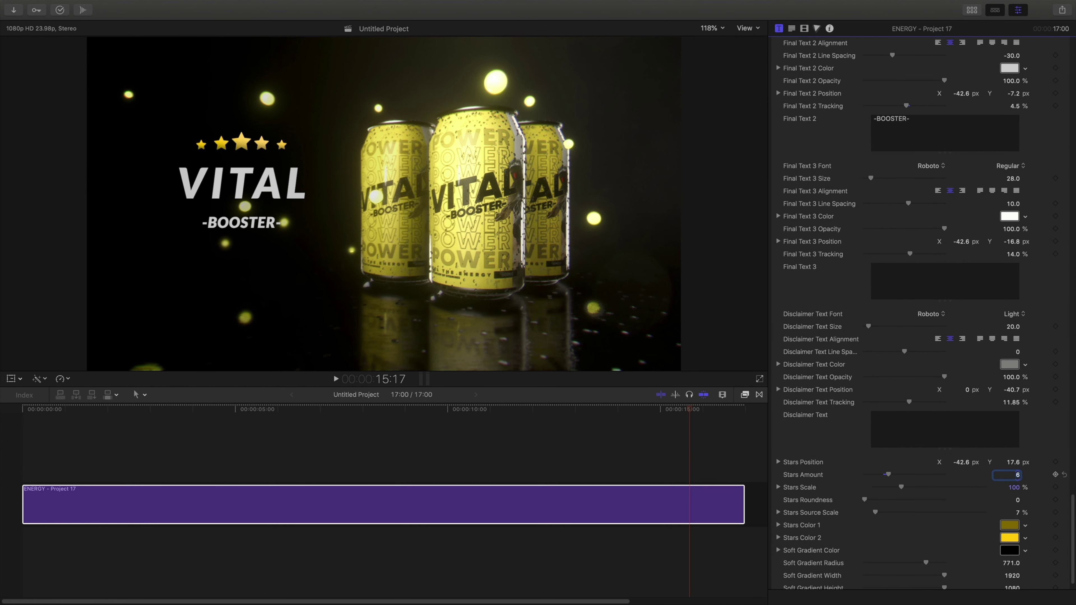
key(Return)
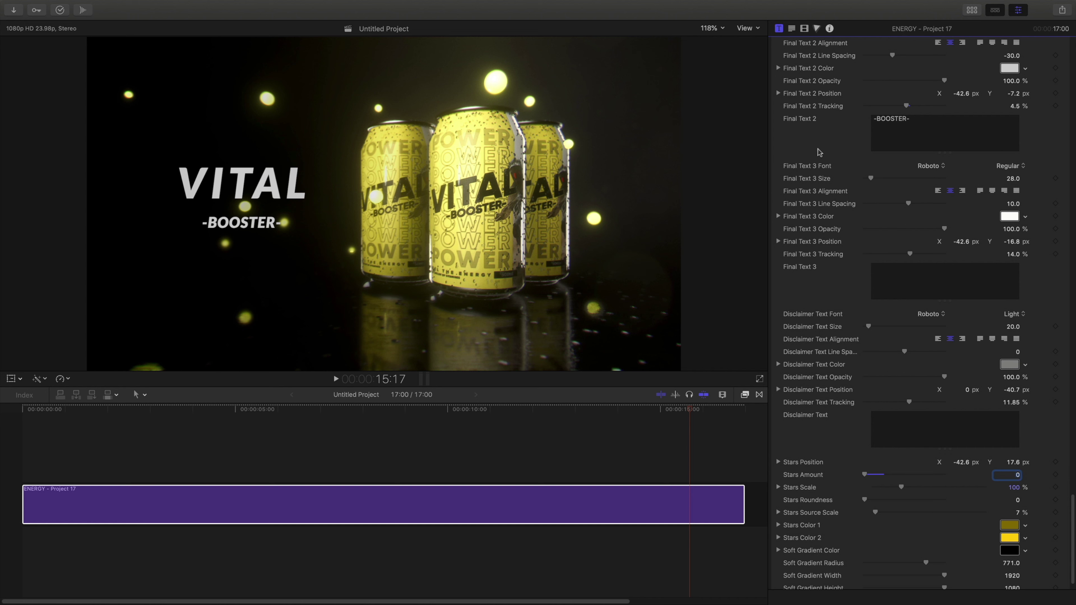
- Change the -BOOSTER- line's face colour to yellow
double_click(274, 190)
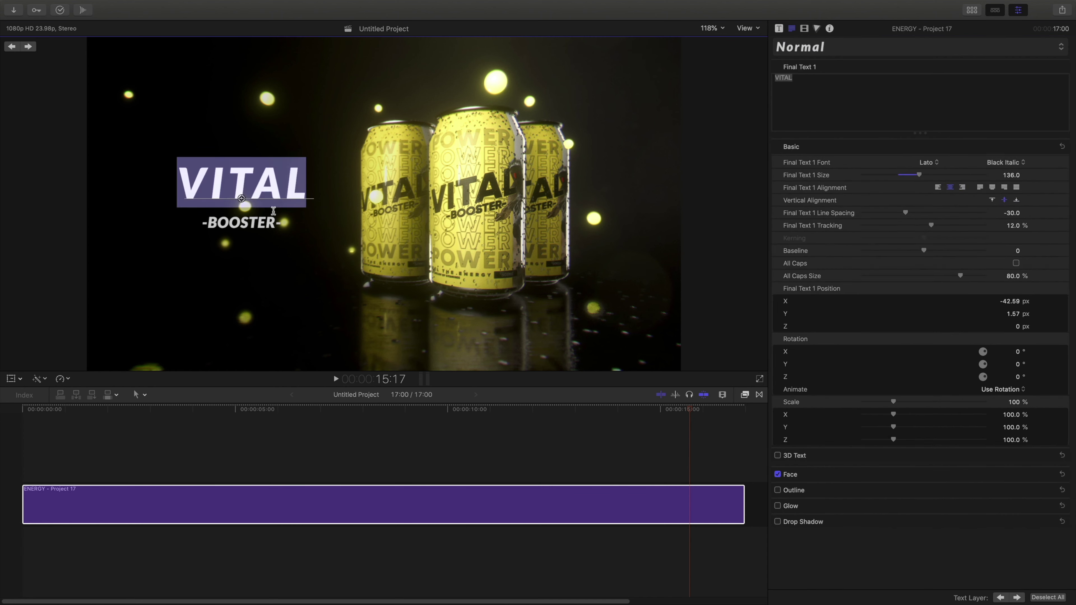
double_click(278, 222)
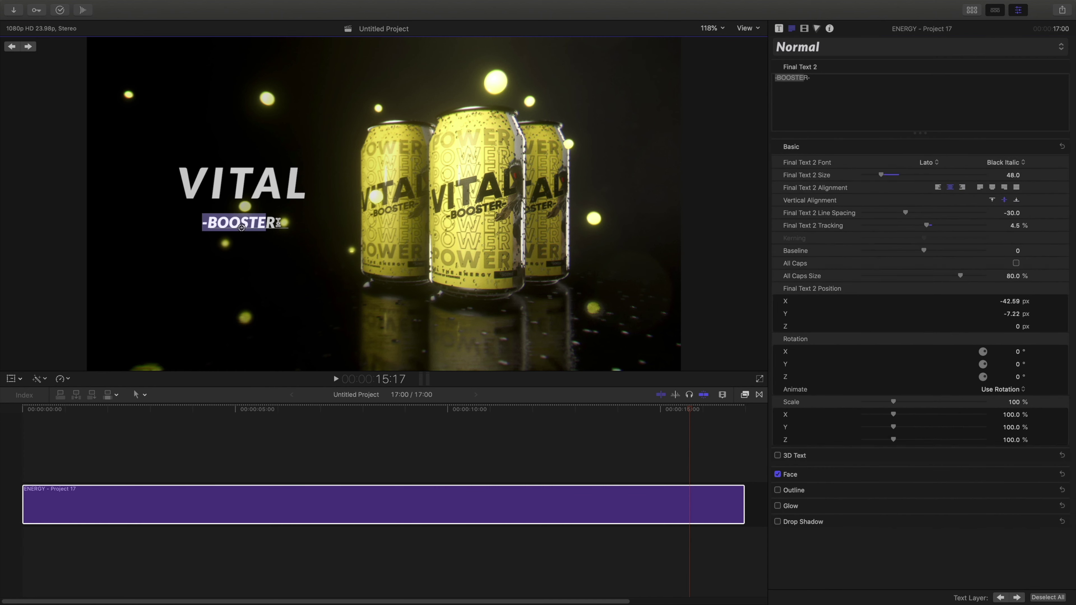
click(1047, 474)
click(1008, 501)
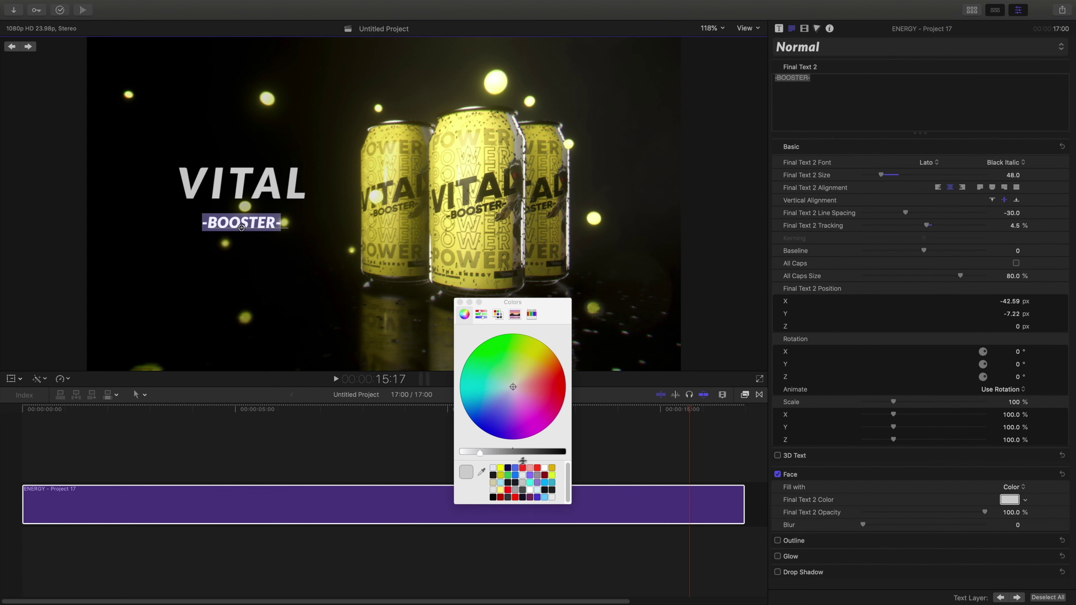
click(501, 468)
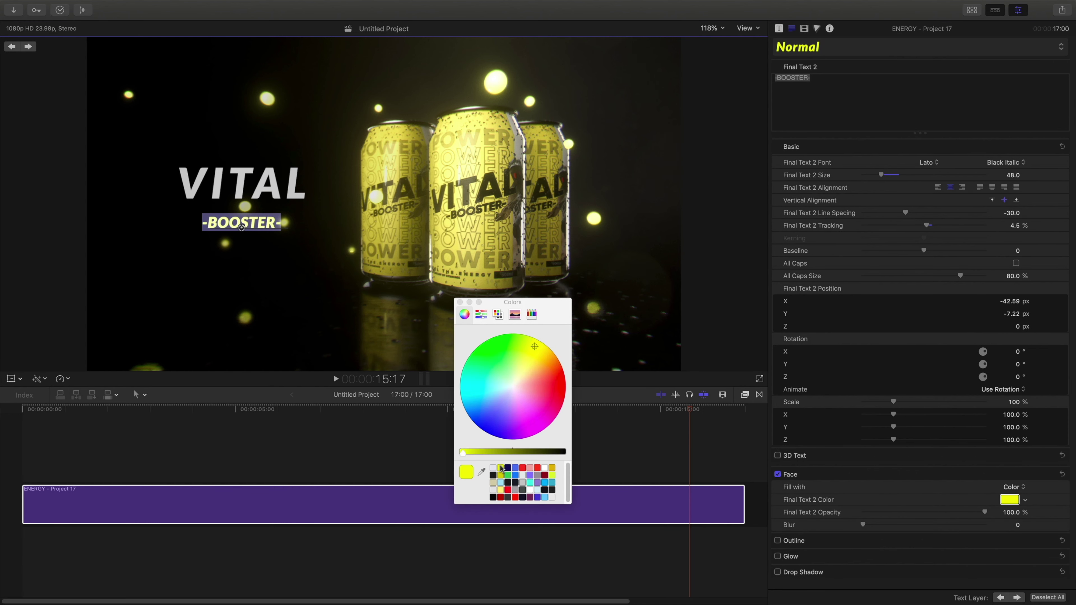
click(460, 302)
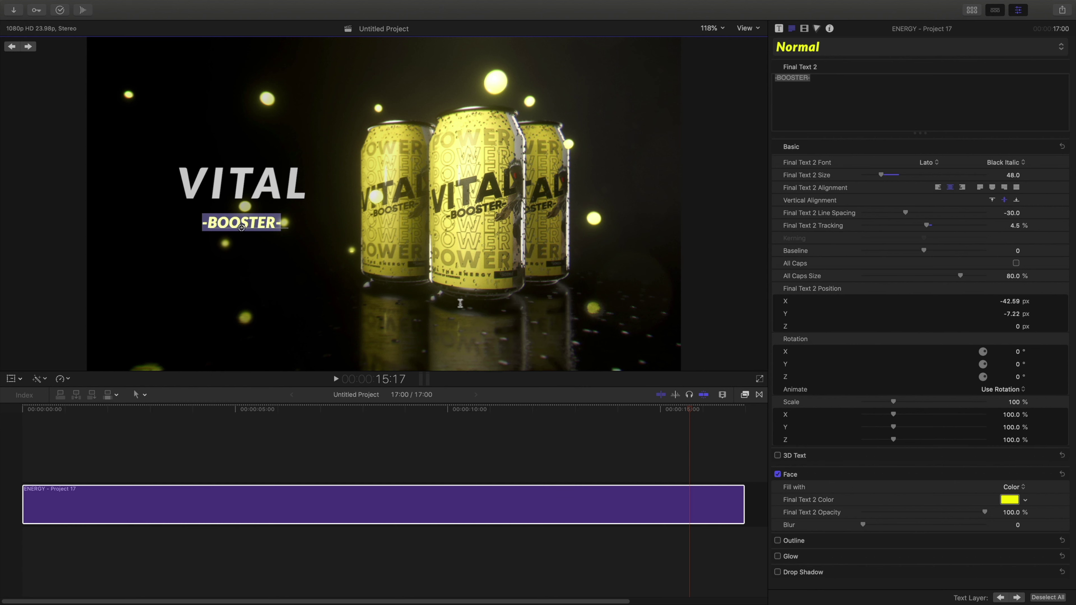
- Tilt -BOOSTER- to a Z rotation of 10 degrees
click(1016, 377)
key(Return)
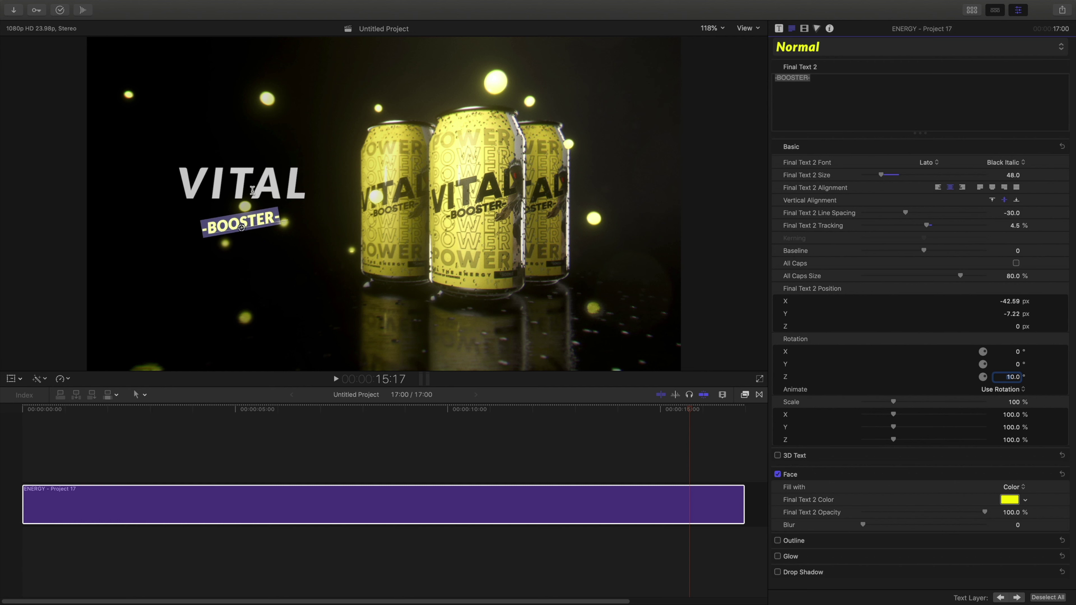
click(241, 198)
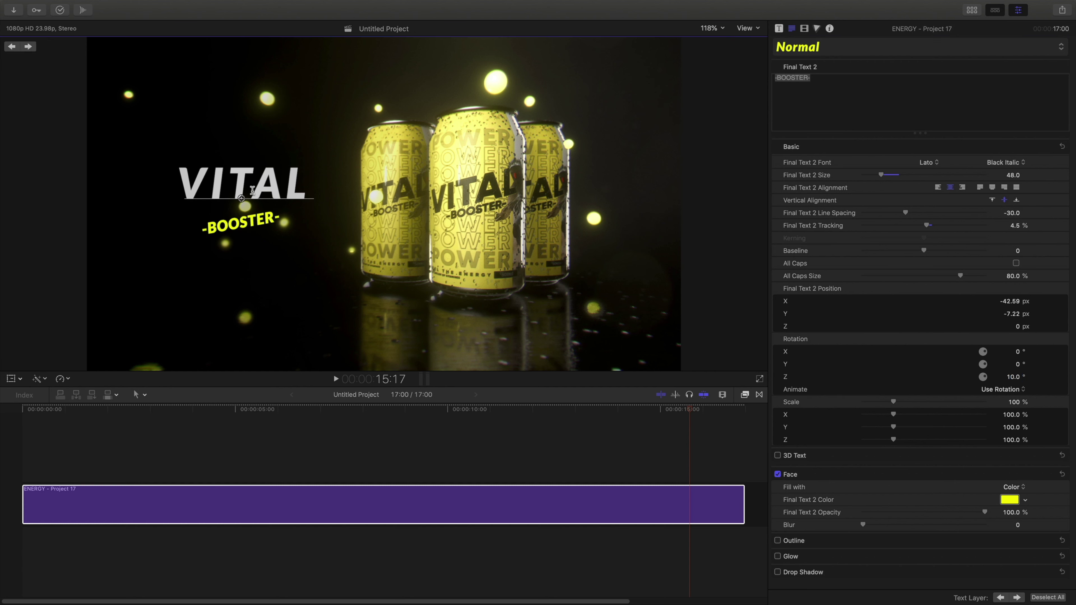
- Tilt VITAL to a Z rotation of 10 and enlarge it to size 149
click(1017, 376)
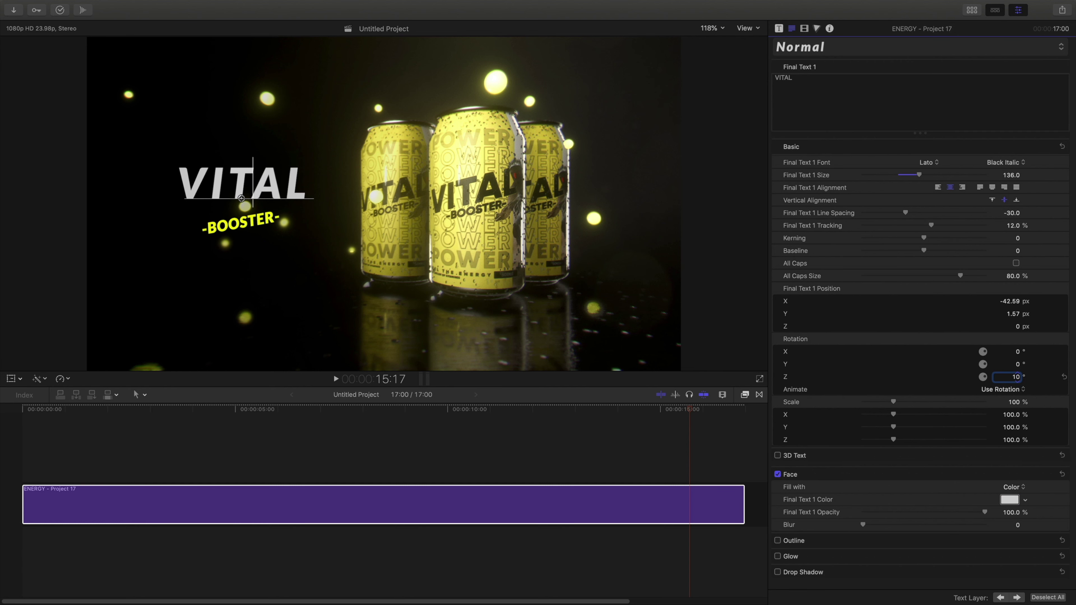
text(10)
key(Return)
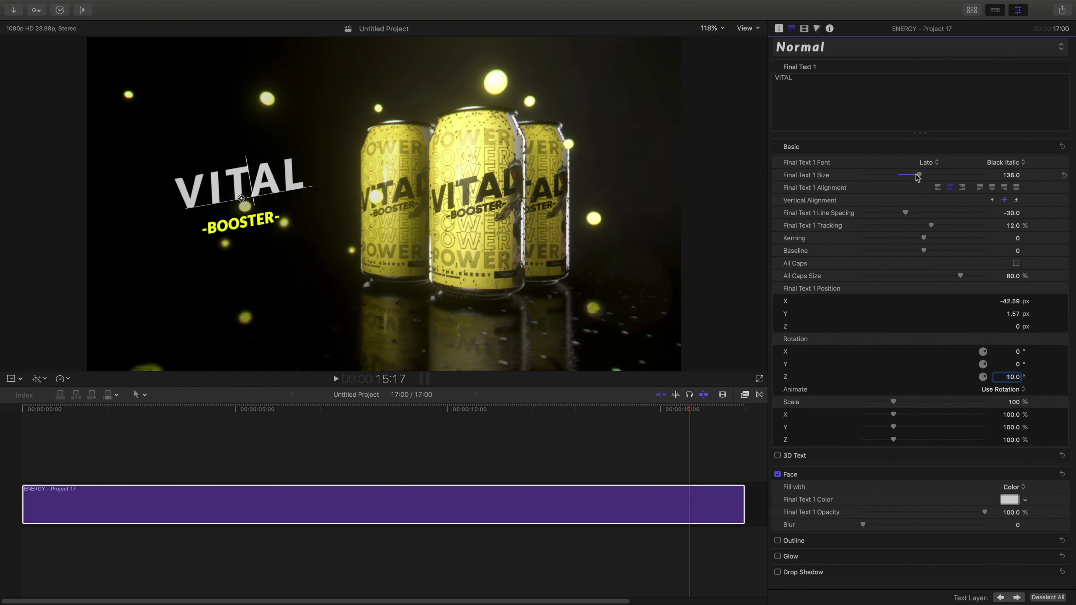
drag(919, 176, 924, 176)
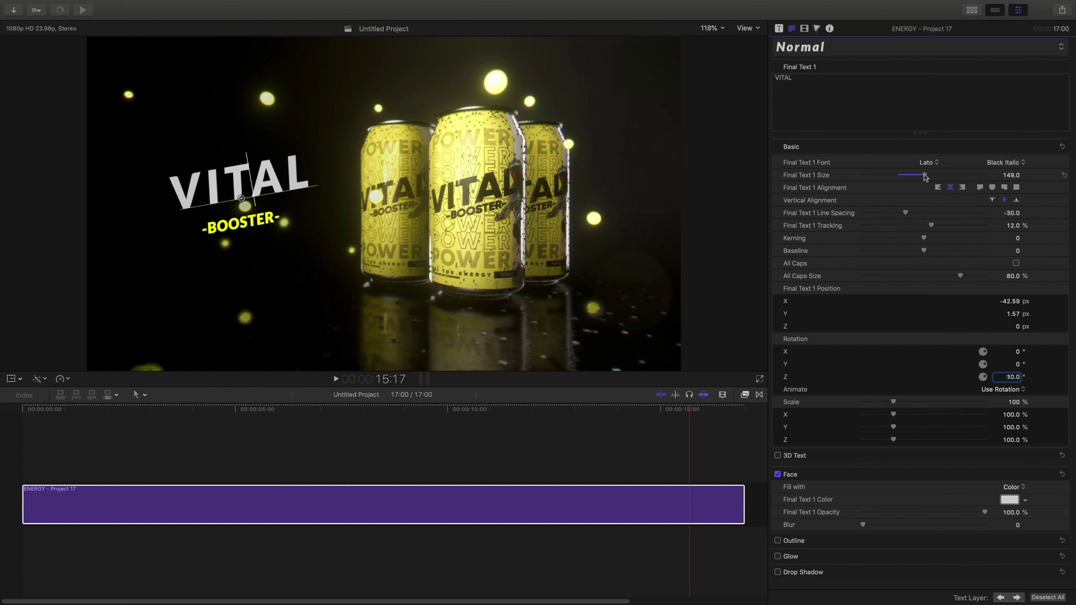
- Turn VITAL yellow and nudge it slightly down into place
click(1009, 500)
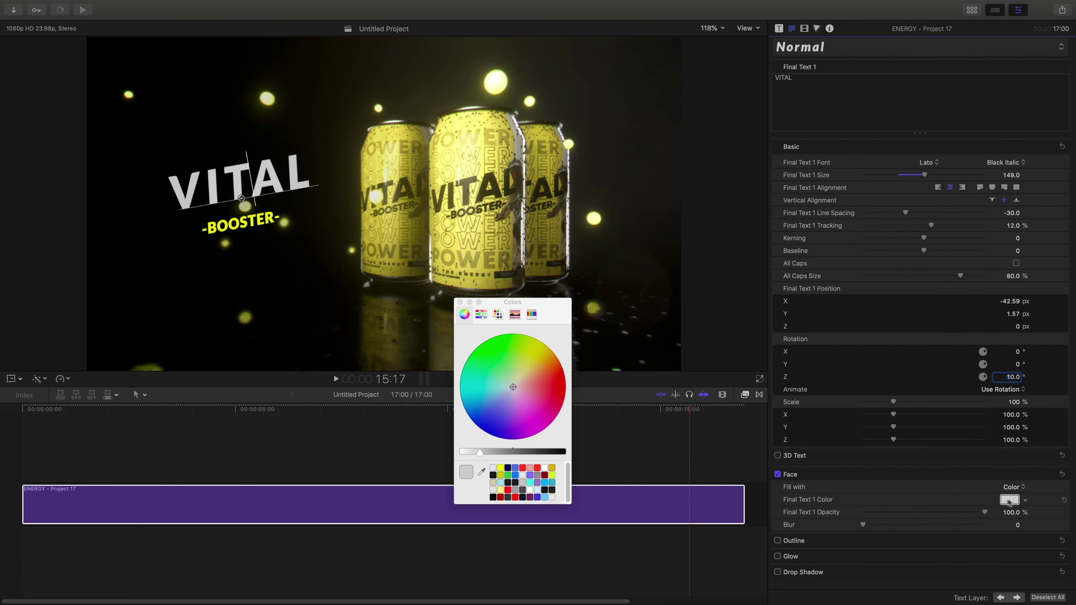
click(500, 468)
click(460, 302)
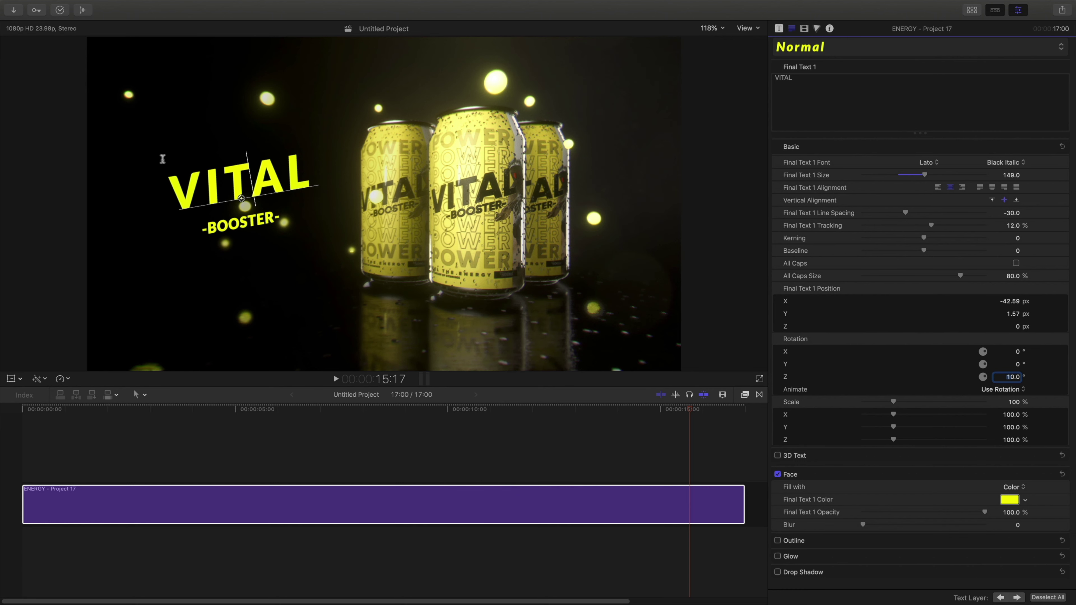
drag(242, 200, 242, 211)
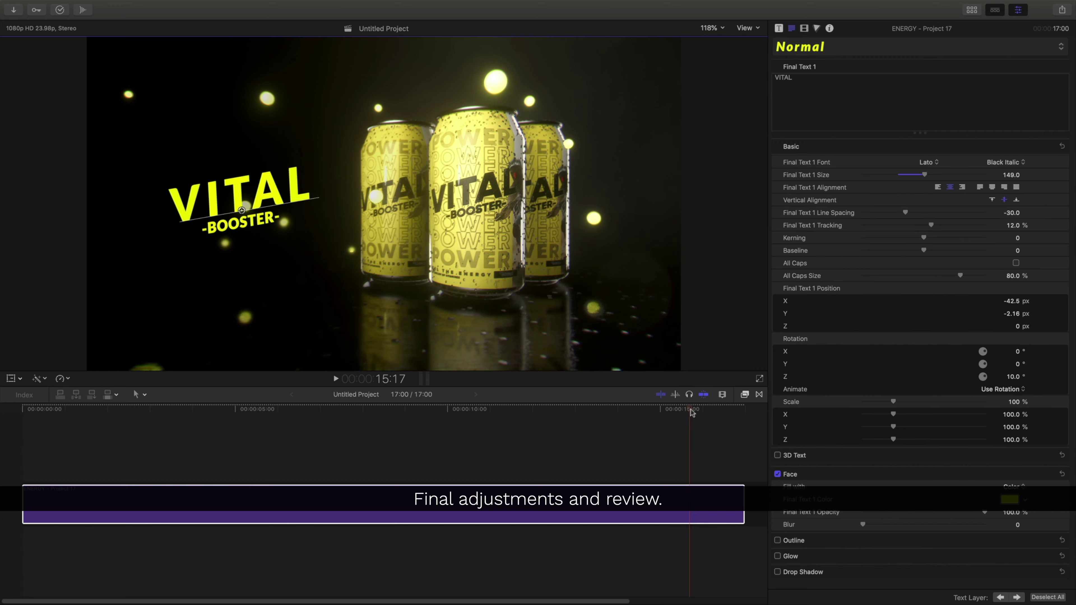
- Replay the commercial from the start, stop at the 3:03 can close-up, and select the title
drag(692, 413, 32, 404)
key(space)
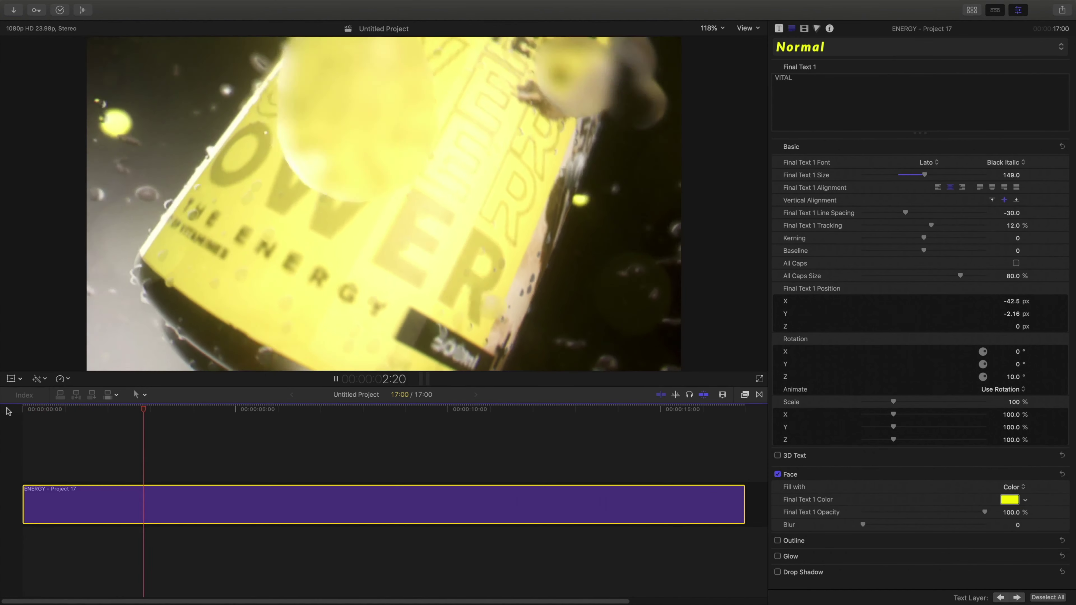
key(space)
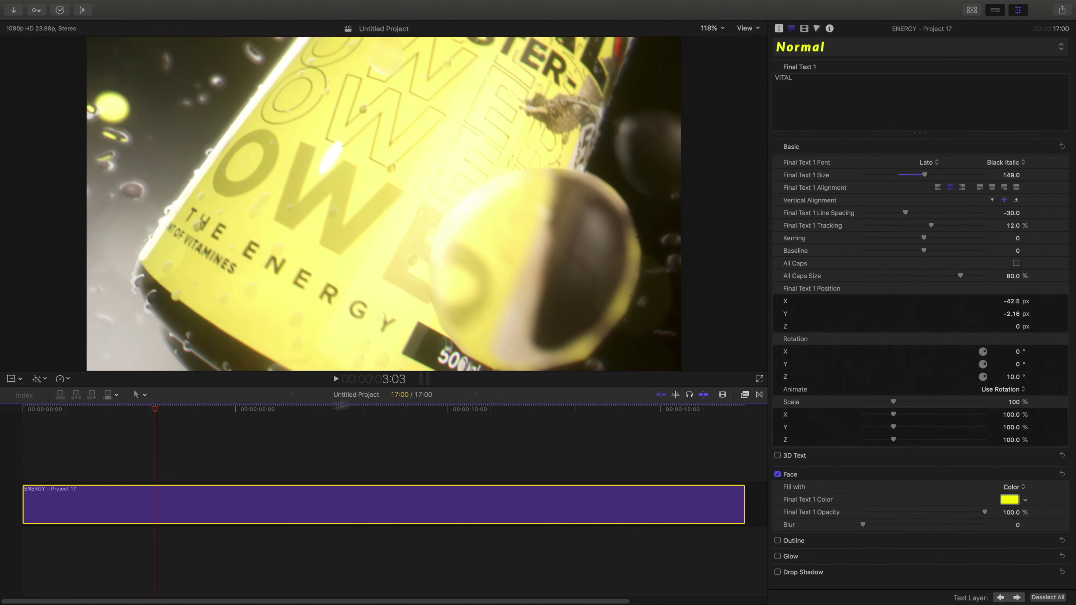
click(581, 285)
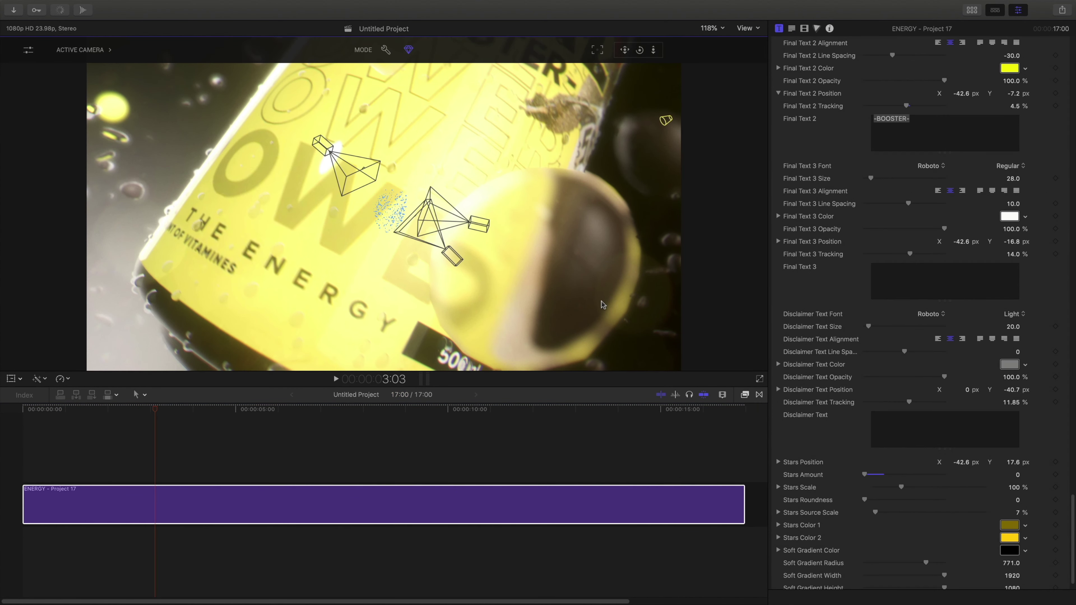
- Select the Water Splash object in the scene structure
scroll(797, 156, down, 20)
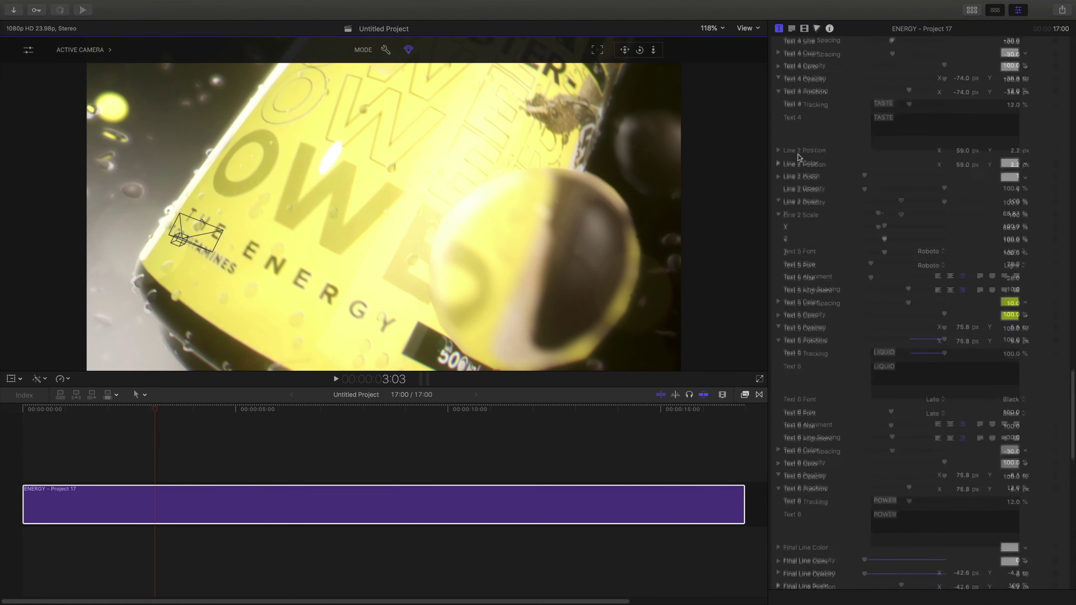
scroll(799, 156, up, 15)
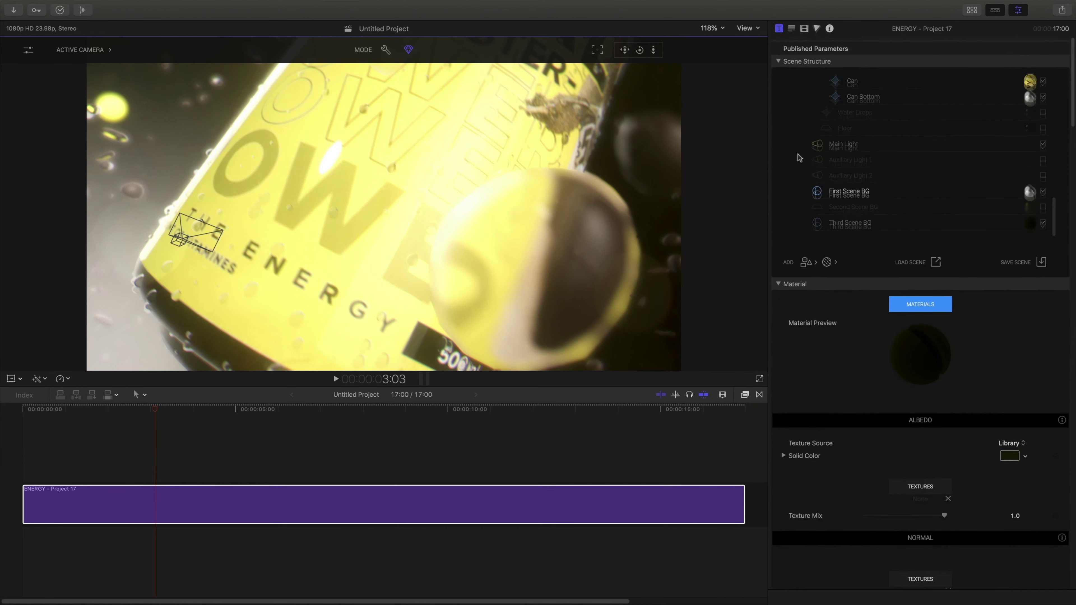
scroll(852, 170, down, 6)
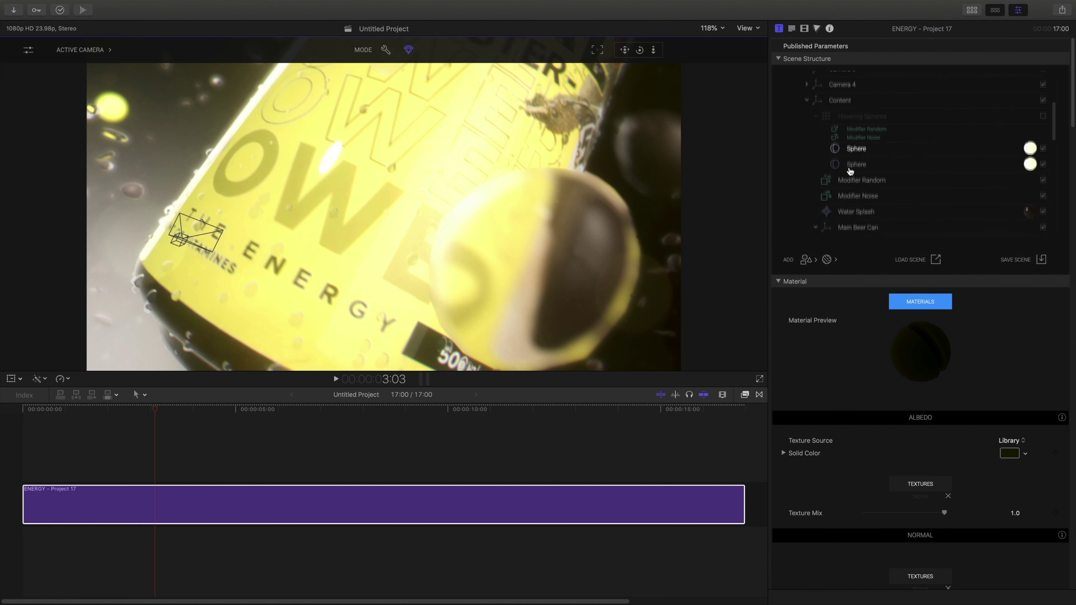
click(871, 165)
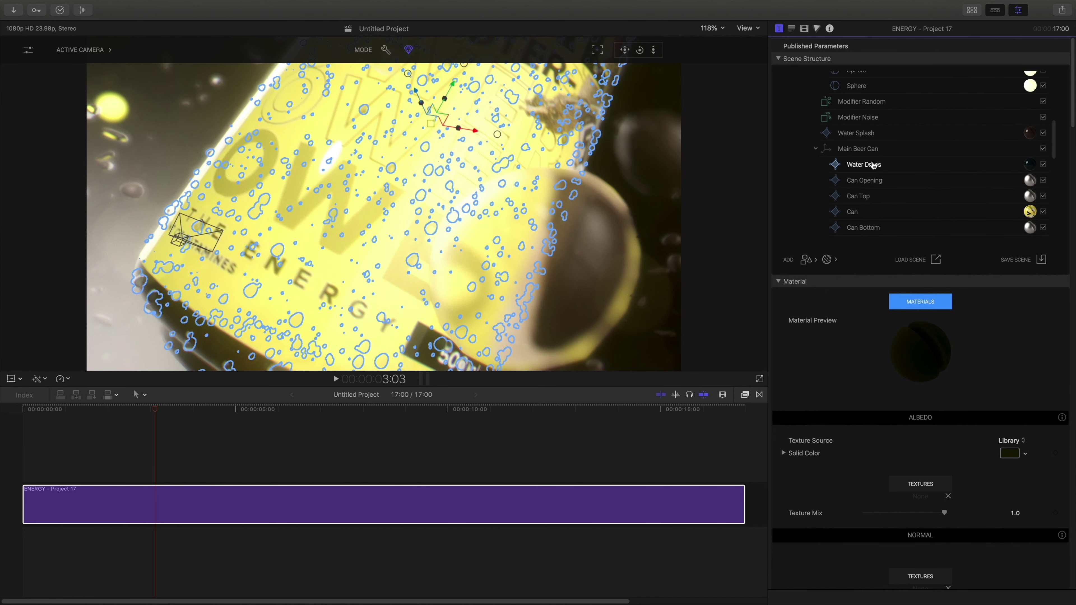
click(620, 274)
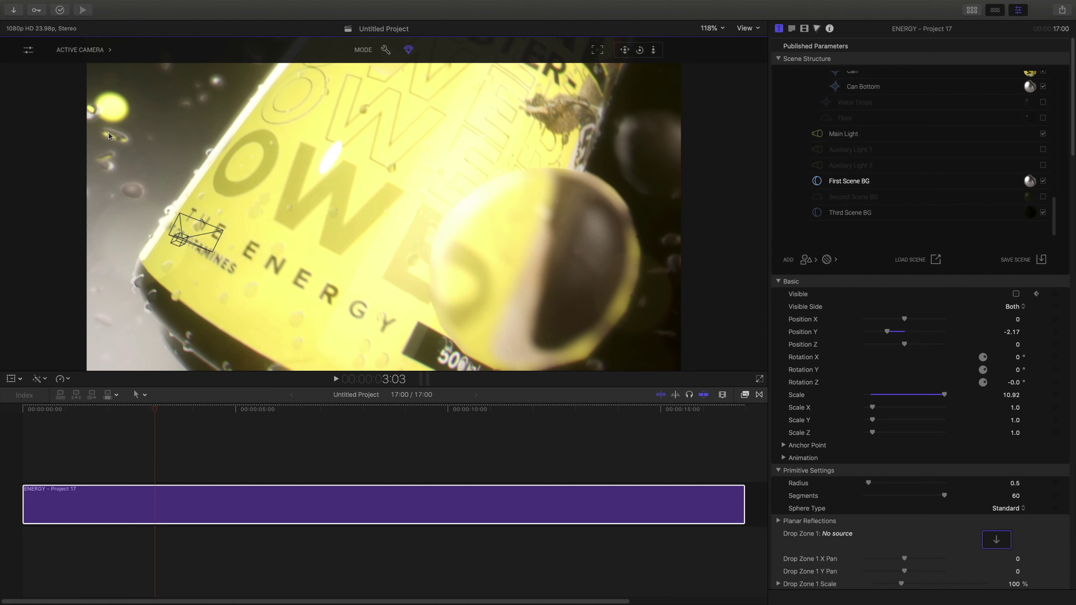
click(120, 141)
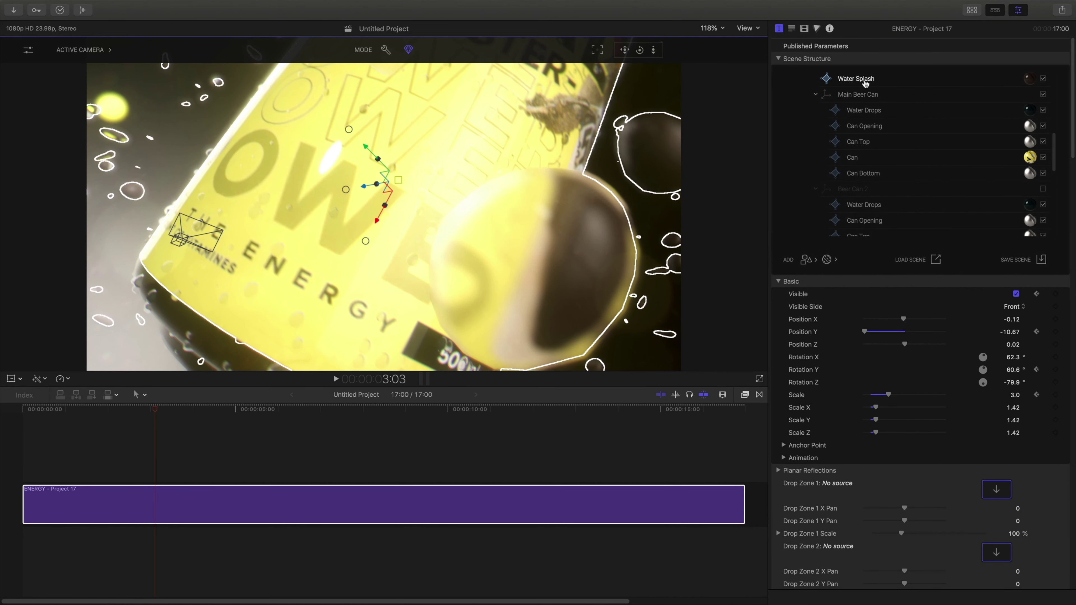
- Set the splash's Albedo solid colour to a pale, almost white yellow
click(1030, 78)
click(1009, 453)
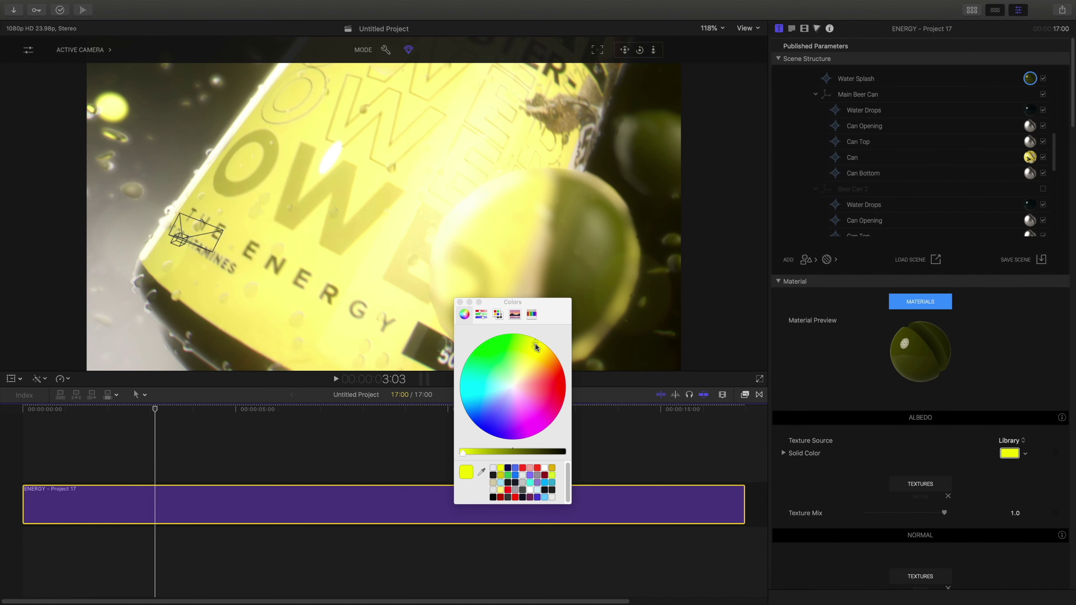
drag(535, 346, 516, 381)
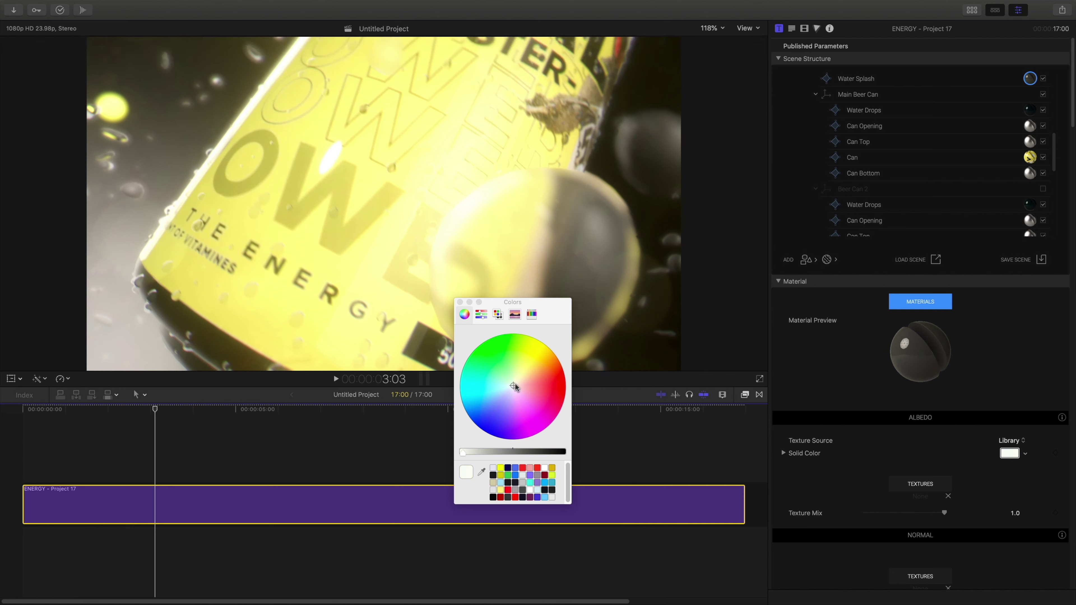
click(459, 302)
- Lower the water splash's Opacity to 0.02 so it looks clear
scroll(866, 453, down, 10)
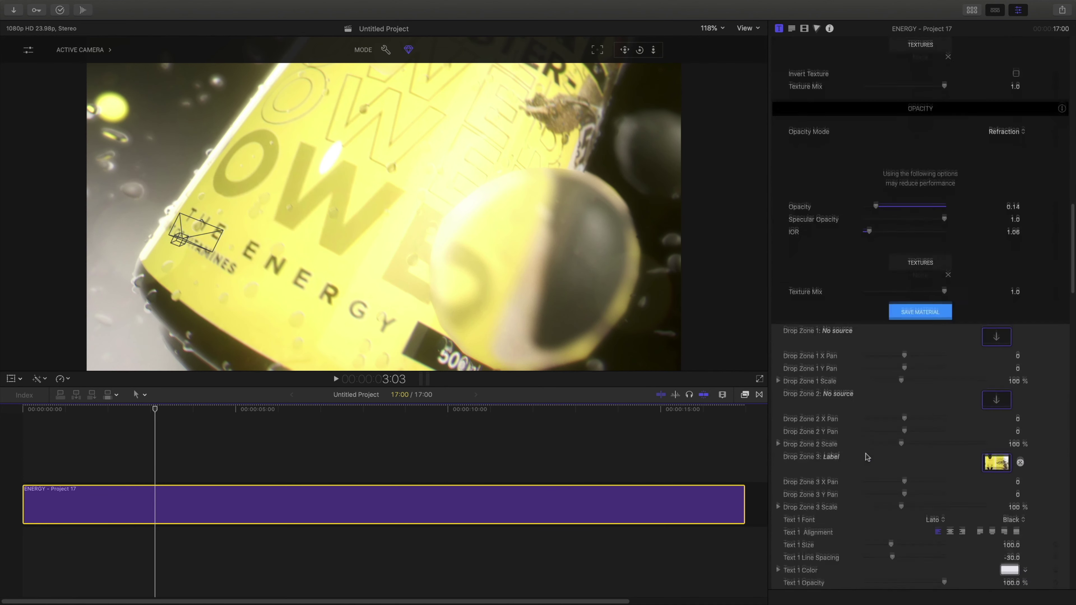
scroll(866, 453, down, 2)
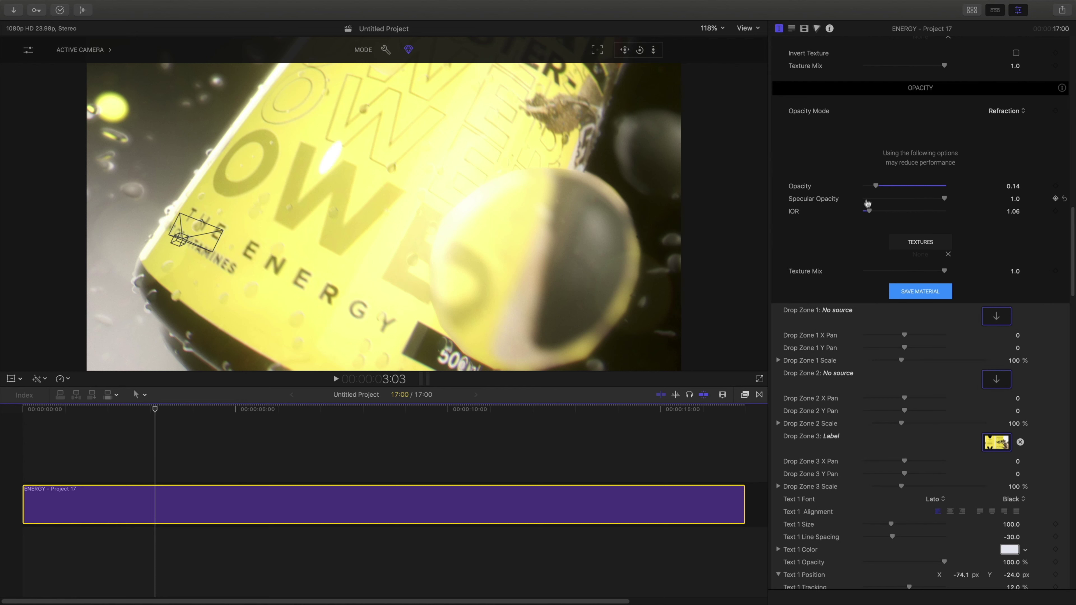
drag(874, 187, 873, 188)
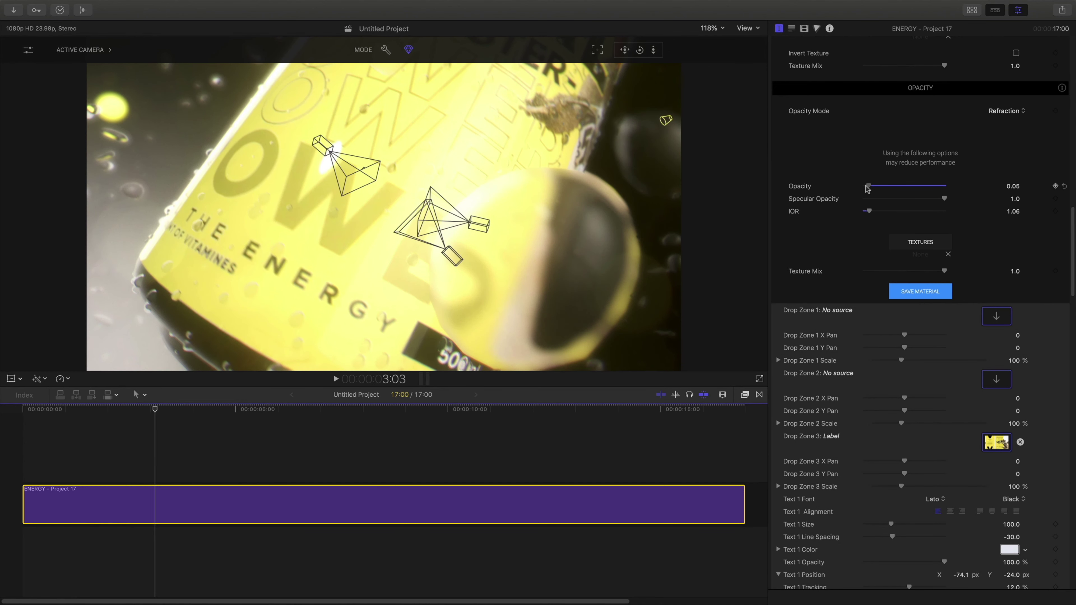
drag(867, 188, 865, 188)
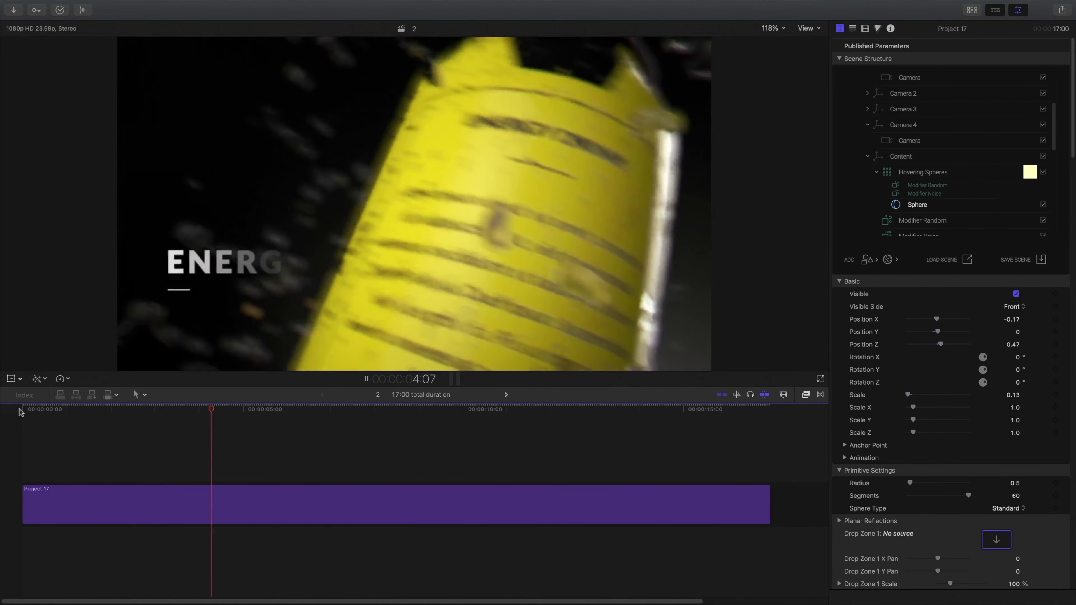
- Stop playback and apply the Contrast effect to the Project 17 clip, stepping back to 5:03
key(space)
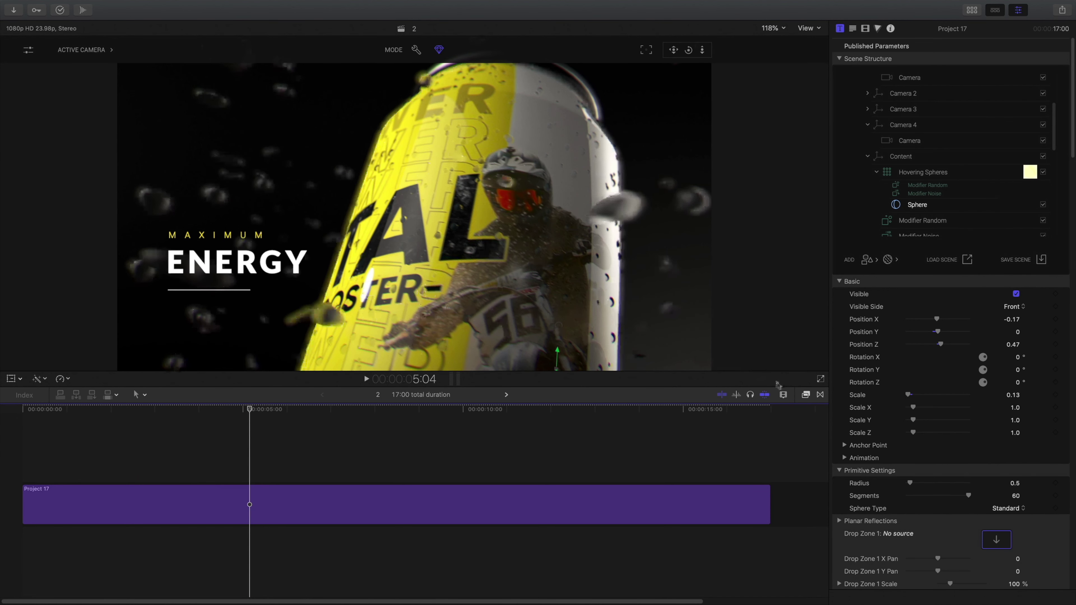
click(804, 395)
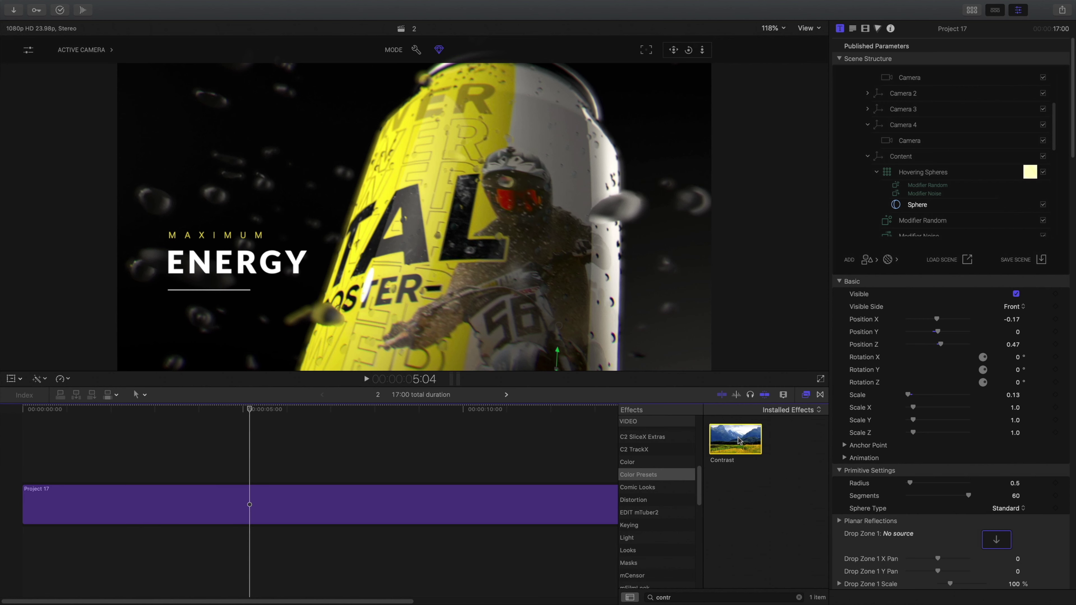
drag(737, 441, 493, 500)
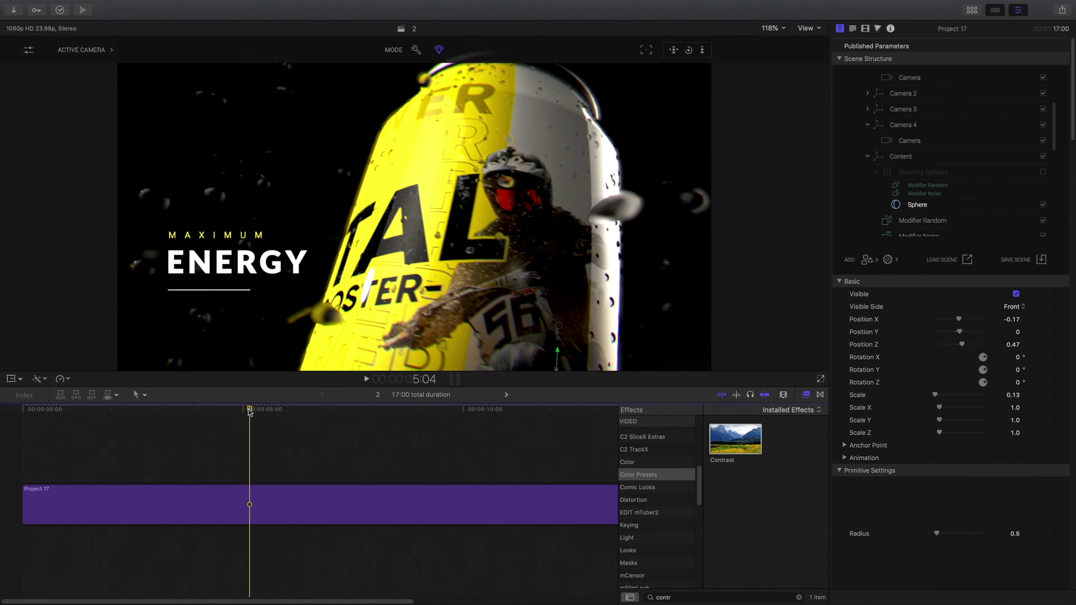
drag(249, 411, 248, 412)
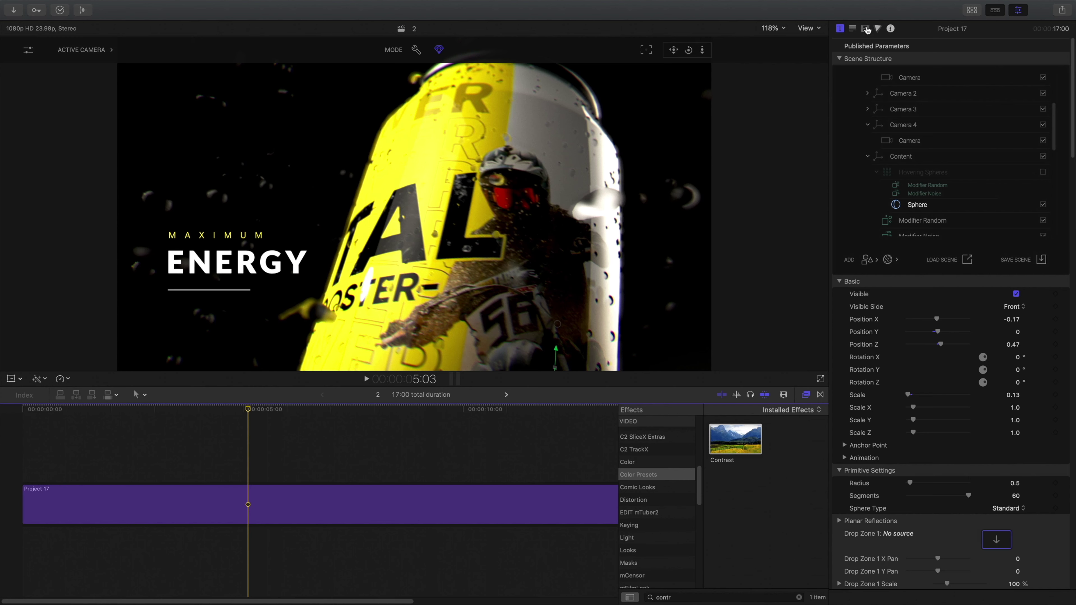
- On Color Board 1 Exposure, set Highlights to 39% and Shadows to -20%
click(866, 28)
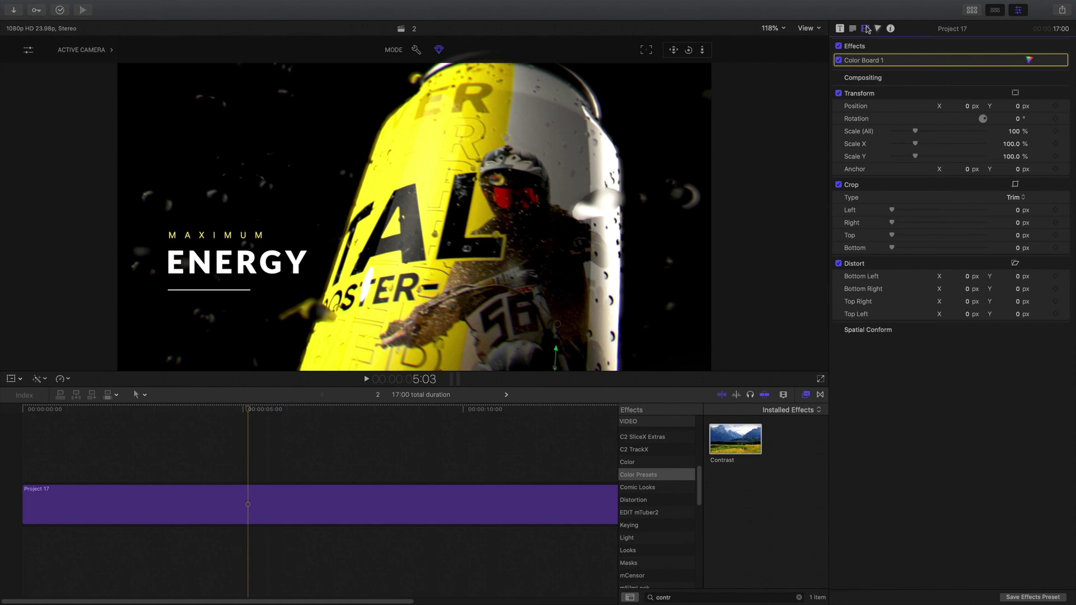
click(1031, 61)
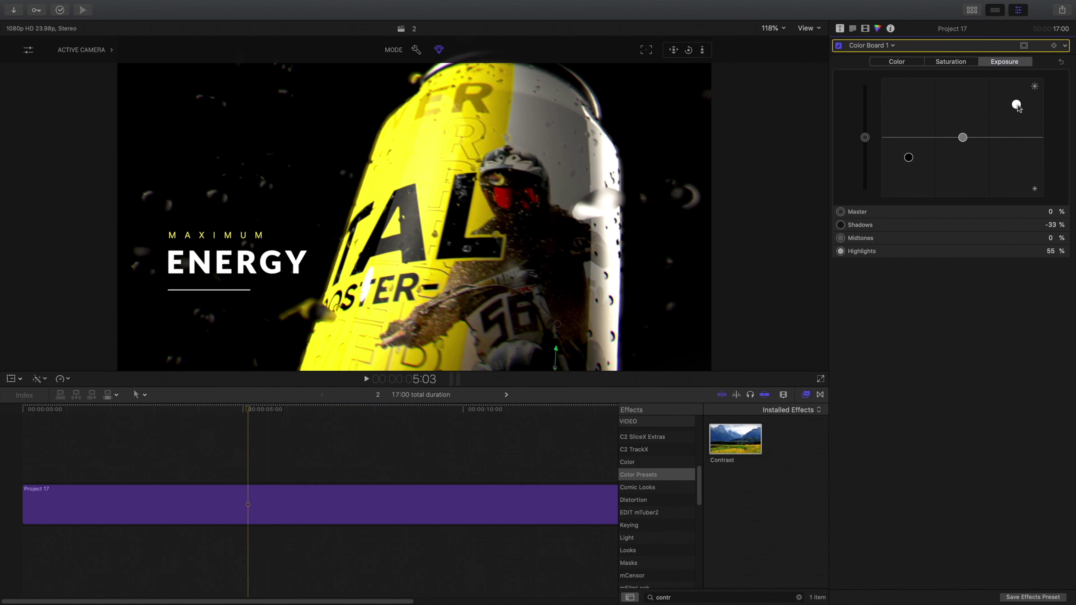
mouse_move(1017, 105)
mouse_down()
mouse_move(1017, 127)
mouse_move(1017, 96)
mouse_move(1016, 114)
mouse_up()
drag(906, 163, 908, 154)
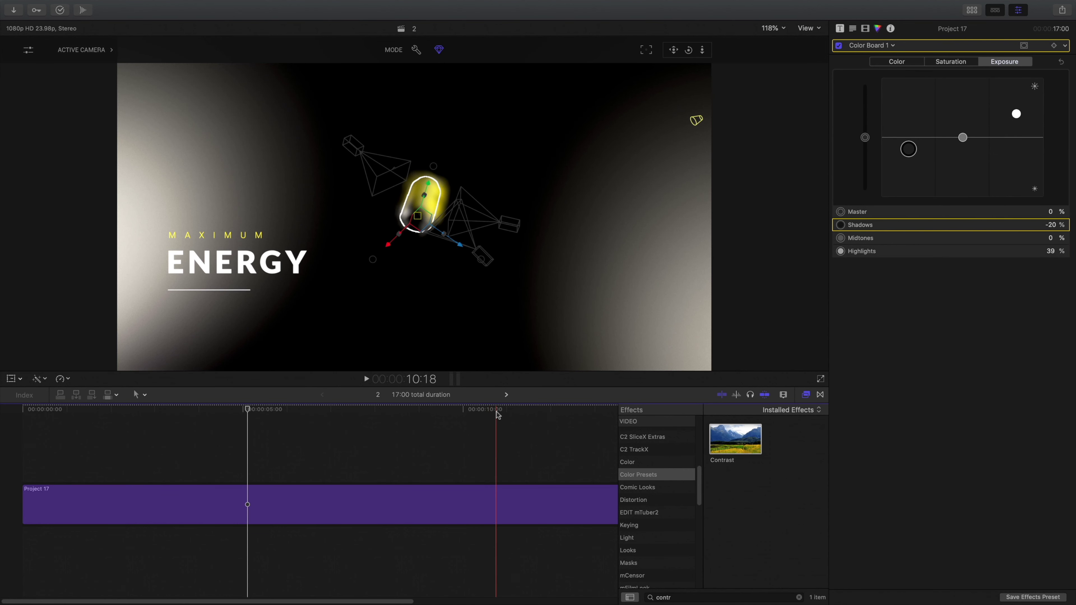
scroll(497, 413, right, 5)
scroll(497, 413, right, 2)
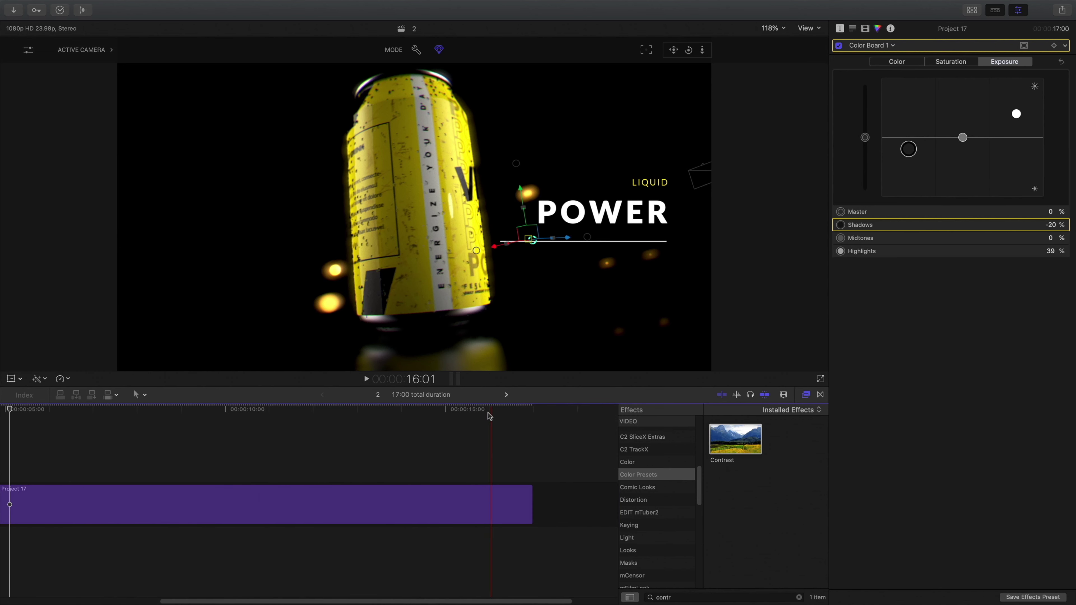
- Play the final VITAL shot and lift Color Board Shadows from -20% to -8%
key(space)
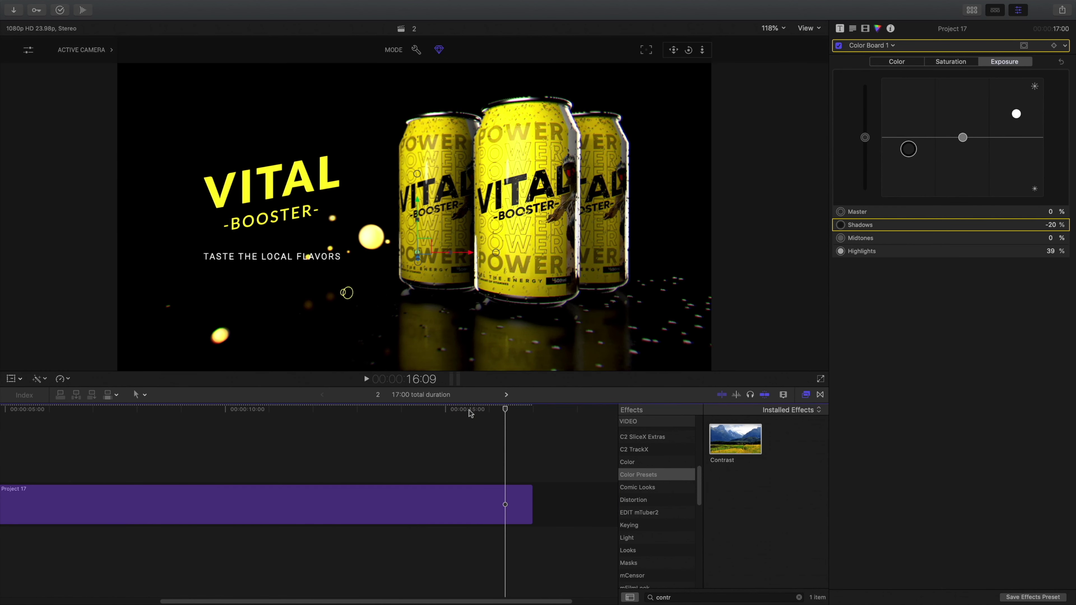
drag(903, 158, 906, 146)
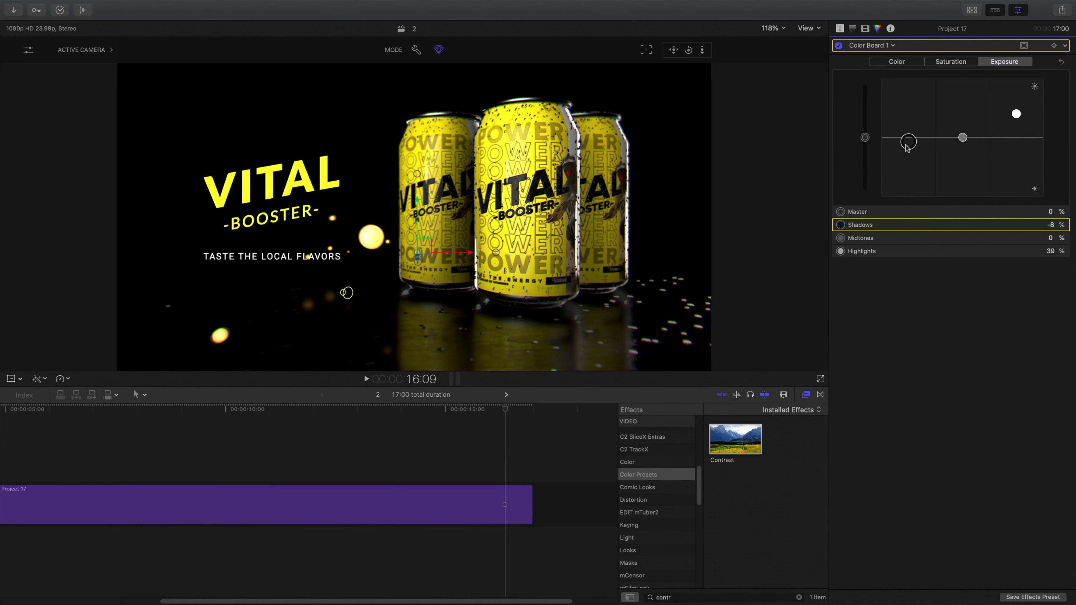